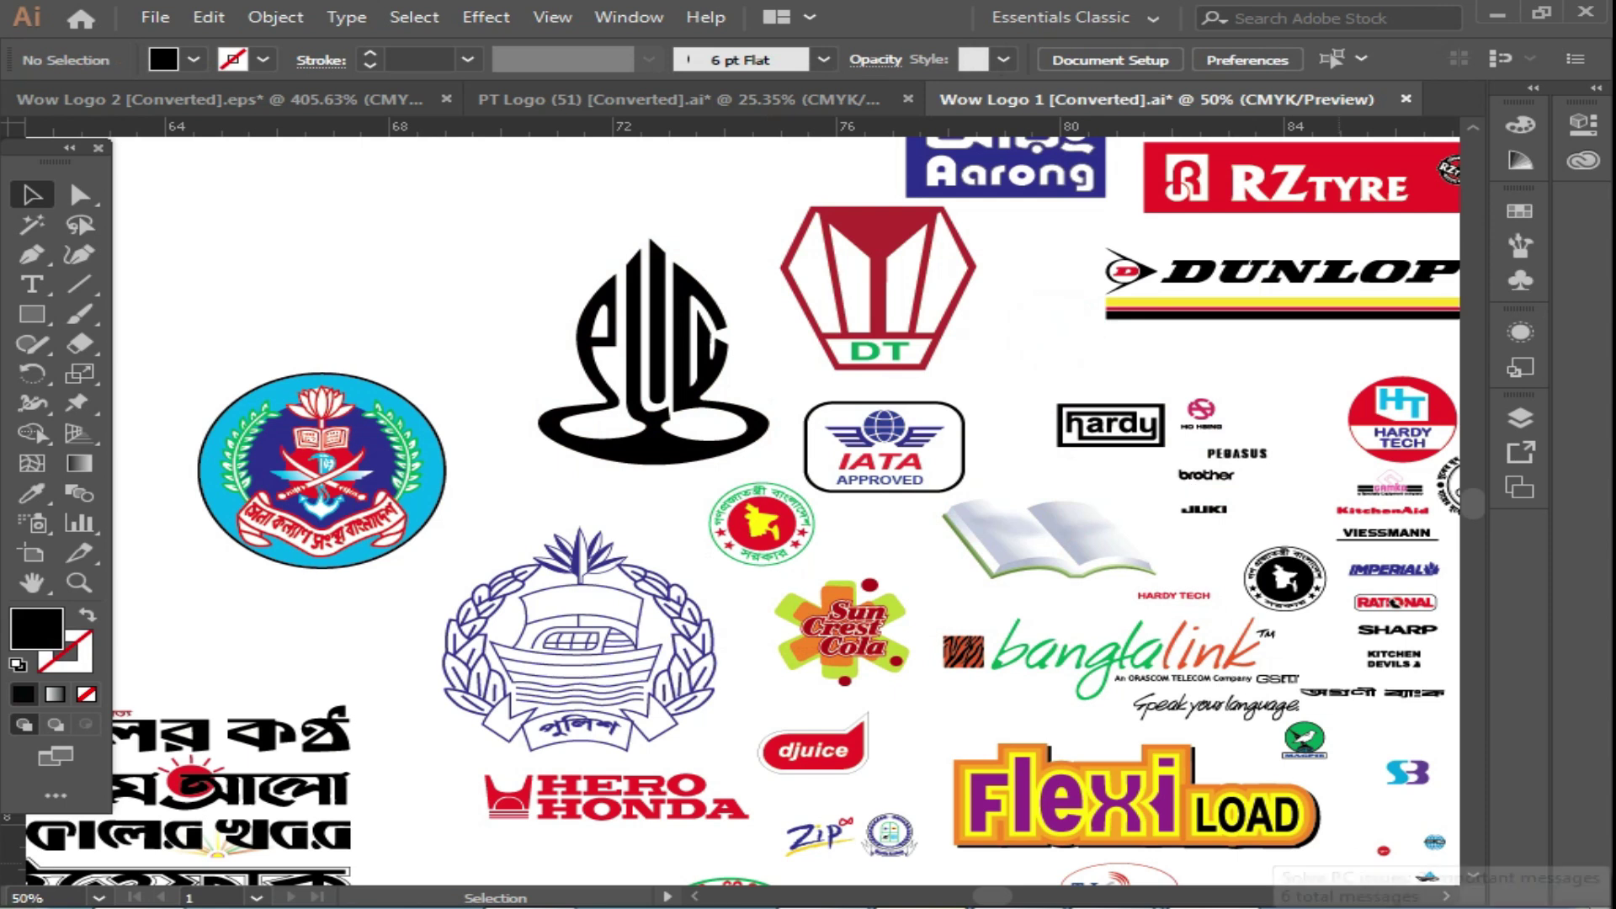
Examine the emblems around the hp, Konka and LAS logos in the Wow Logo 1 collection up close.
left_click(1374, 765)
left_click_drag(1347, 387, 589, 632)
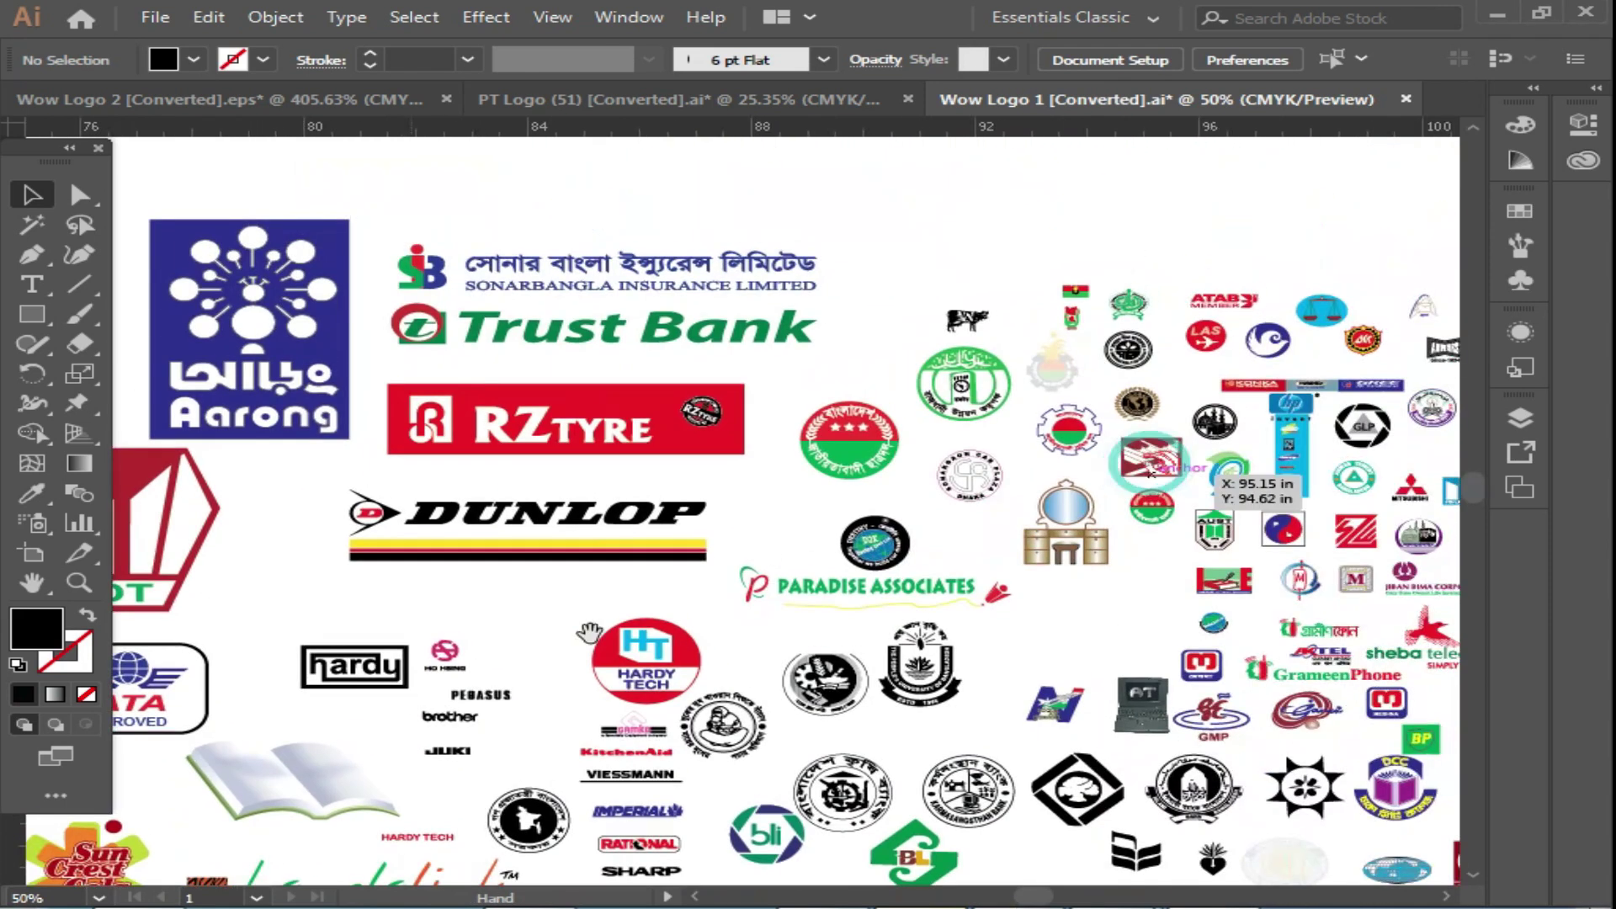
left_click_drag(957, 545, 589, 451)
left_click(794, 448)
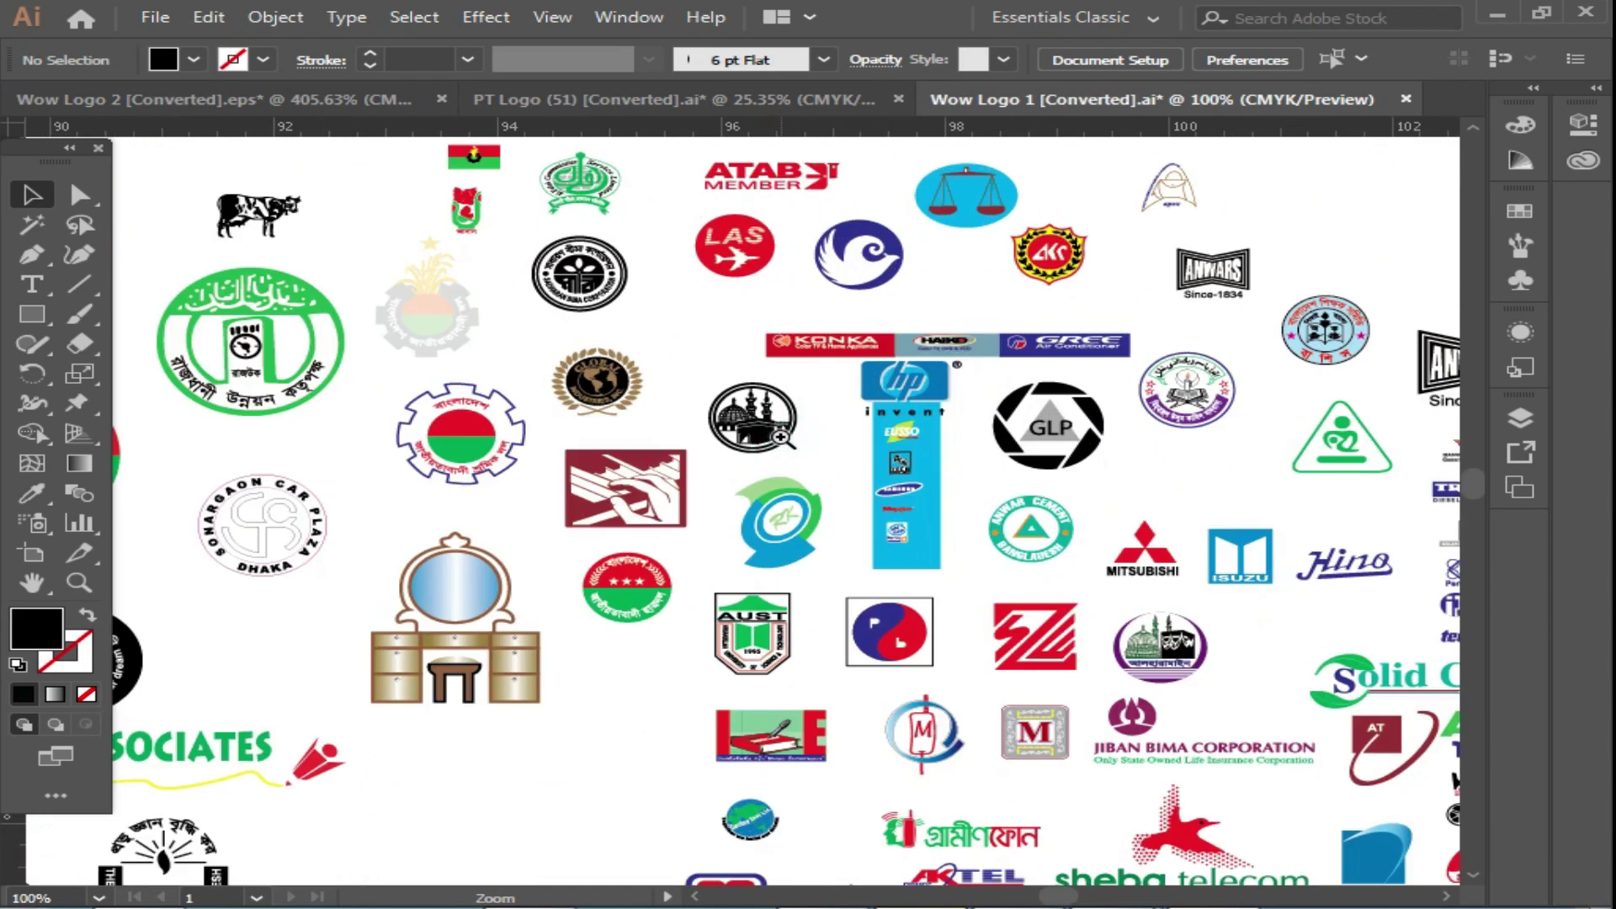
left_click(794, 449)
left_click(826, 412)
left_click(815, 295)
left_click(413, 278)
left_click(1011, 623)
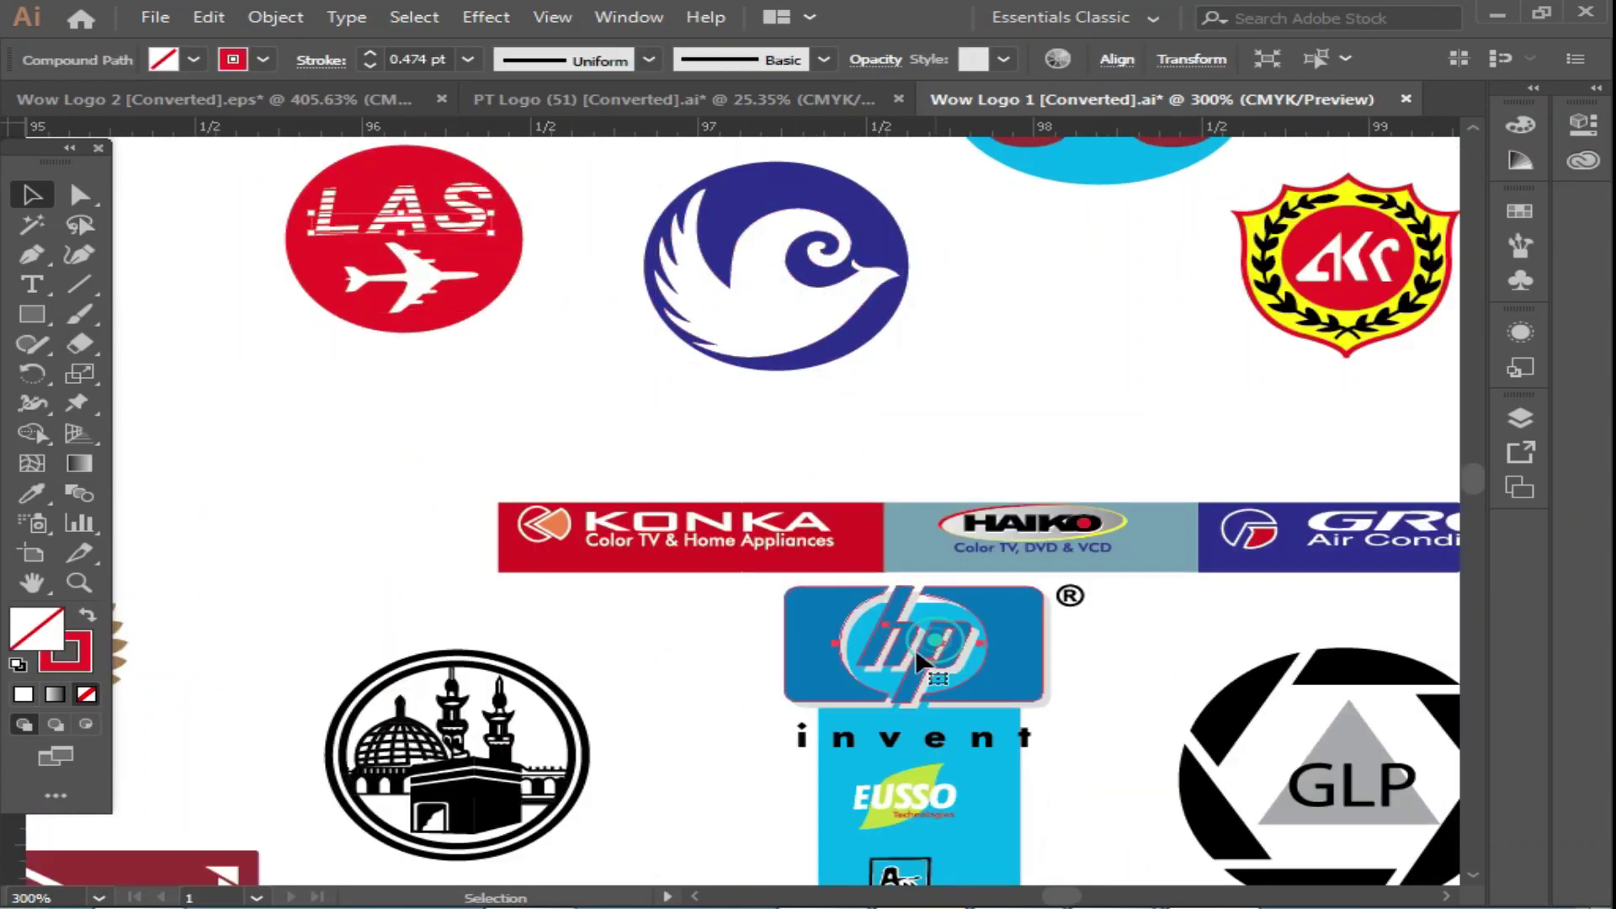
Look through the collection from the hp column across to the Super Fresh, LG and Pepsi logos.
key("ctrl+minus")
left_click_drag(926, 589, 556, 451)
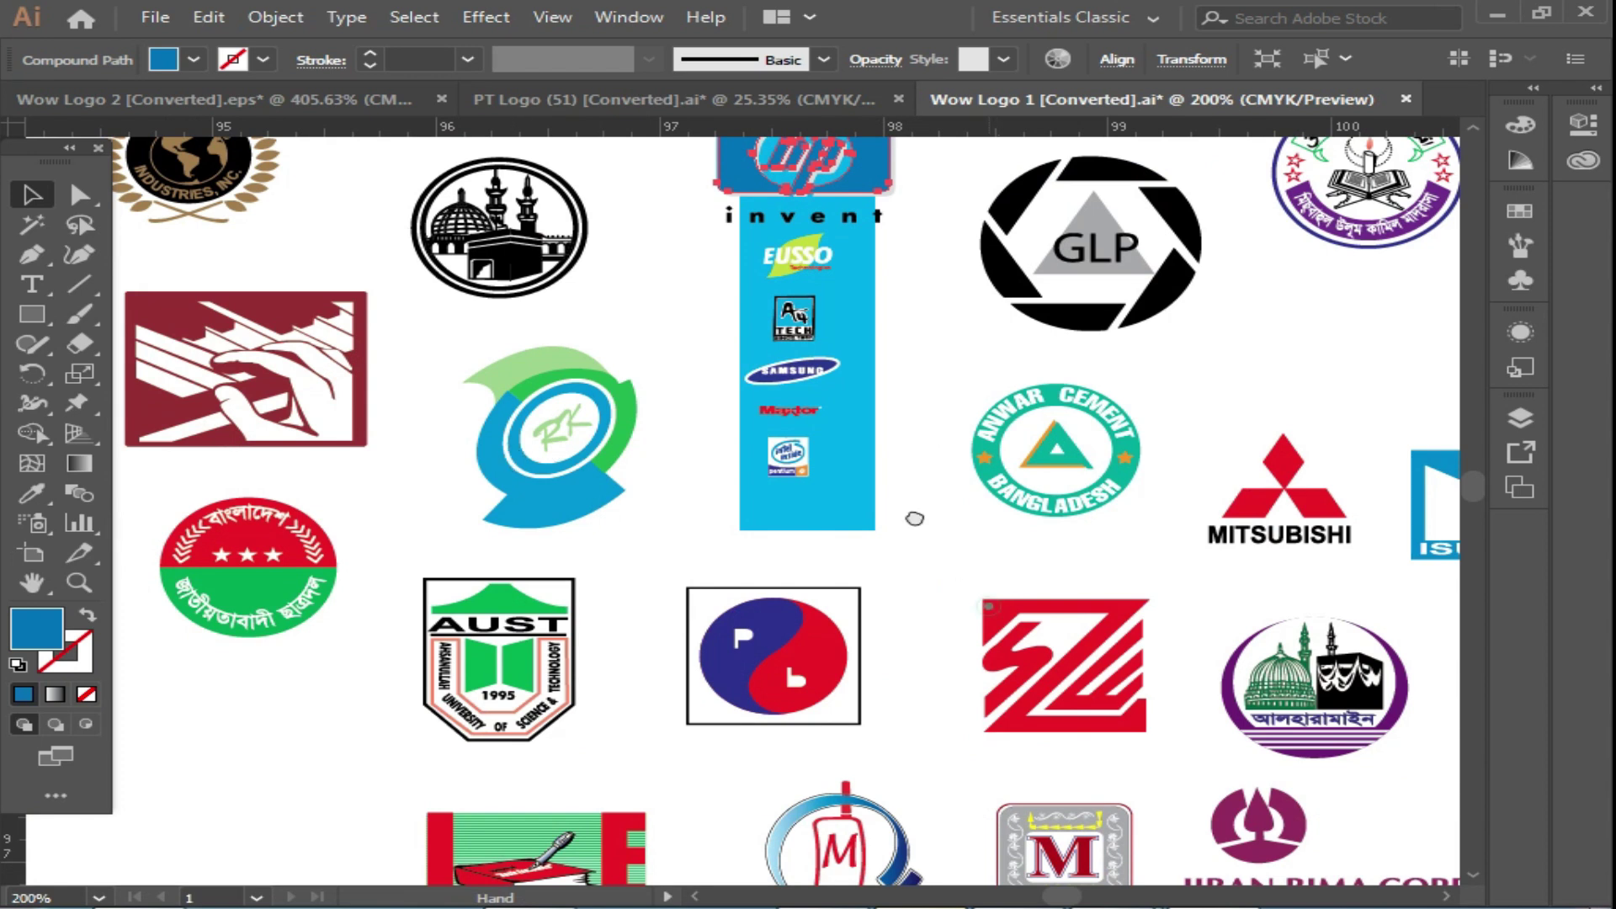
left_click_drag(915, 519, 890, 480)
key("ctrl+minus")
key("ctrl+minus")
left_click_drag(961, 578, 611, 210)
key("ctrl+plus")
left_click_drag(898, 491, 480, 401)
left_click_drag(1086, 581, 511, 504)
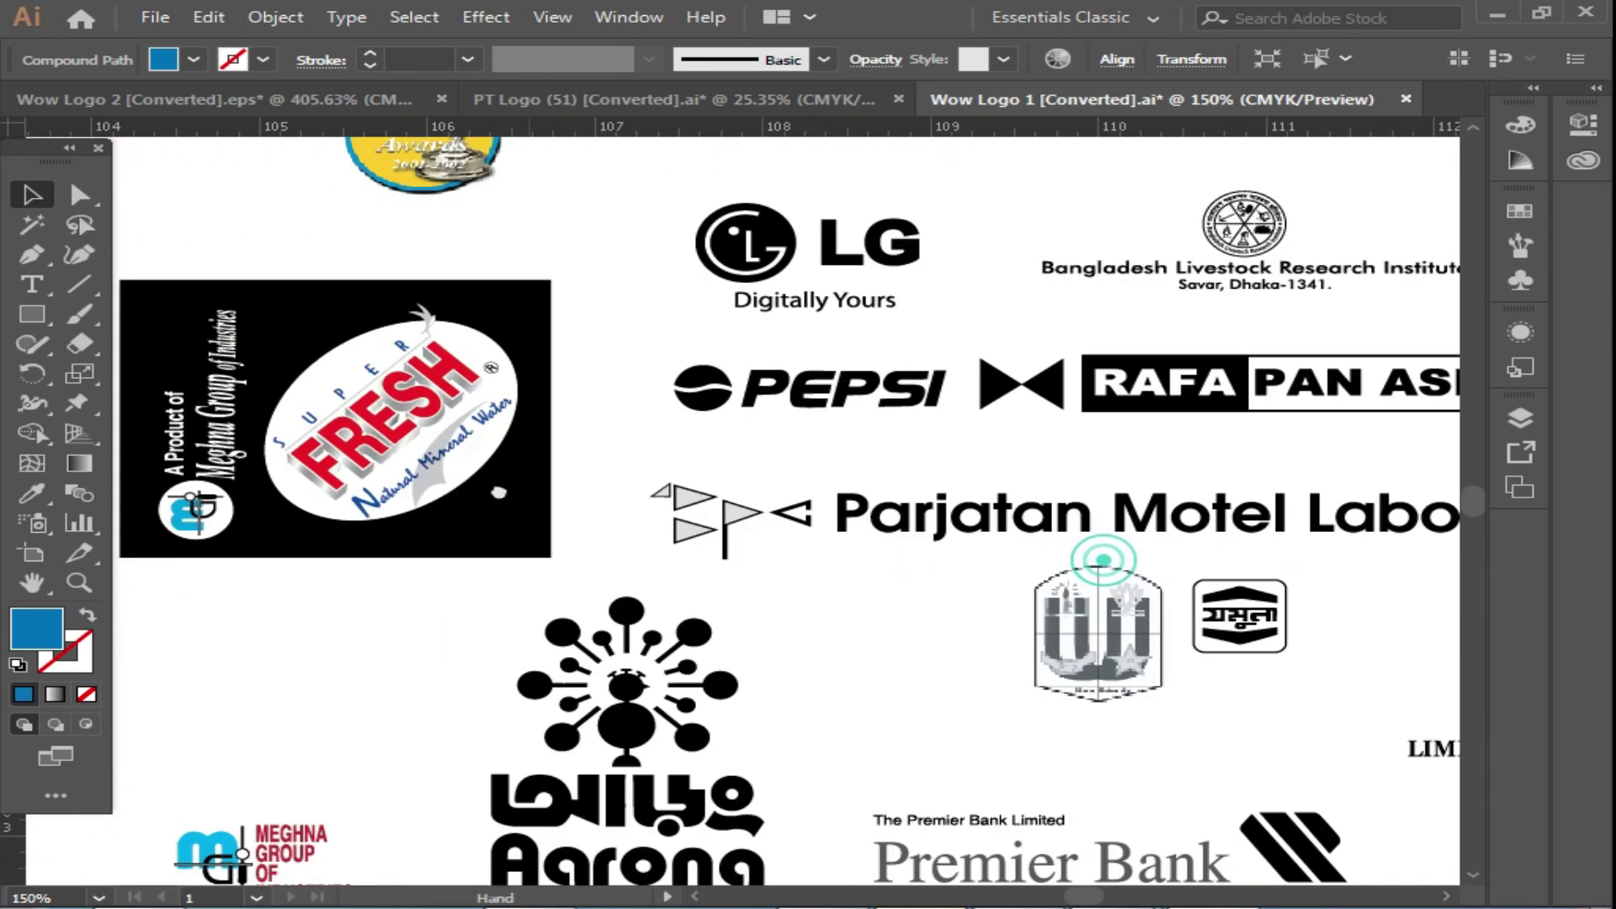
Browse the logos from Premier Bank and Pragati Insurance down to the police emblem and the Banoful logo.
left_click_drag(926, 589, 492, 293)
key("ctrl+minus")
key("ctrl+minus")
left_click_drag(931, 596, 927, 188)
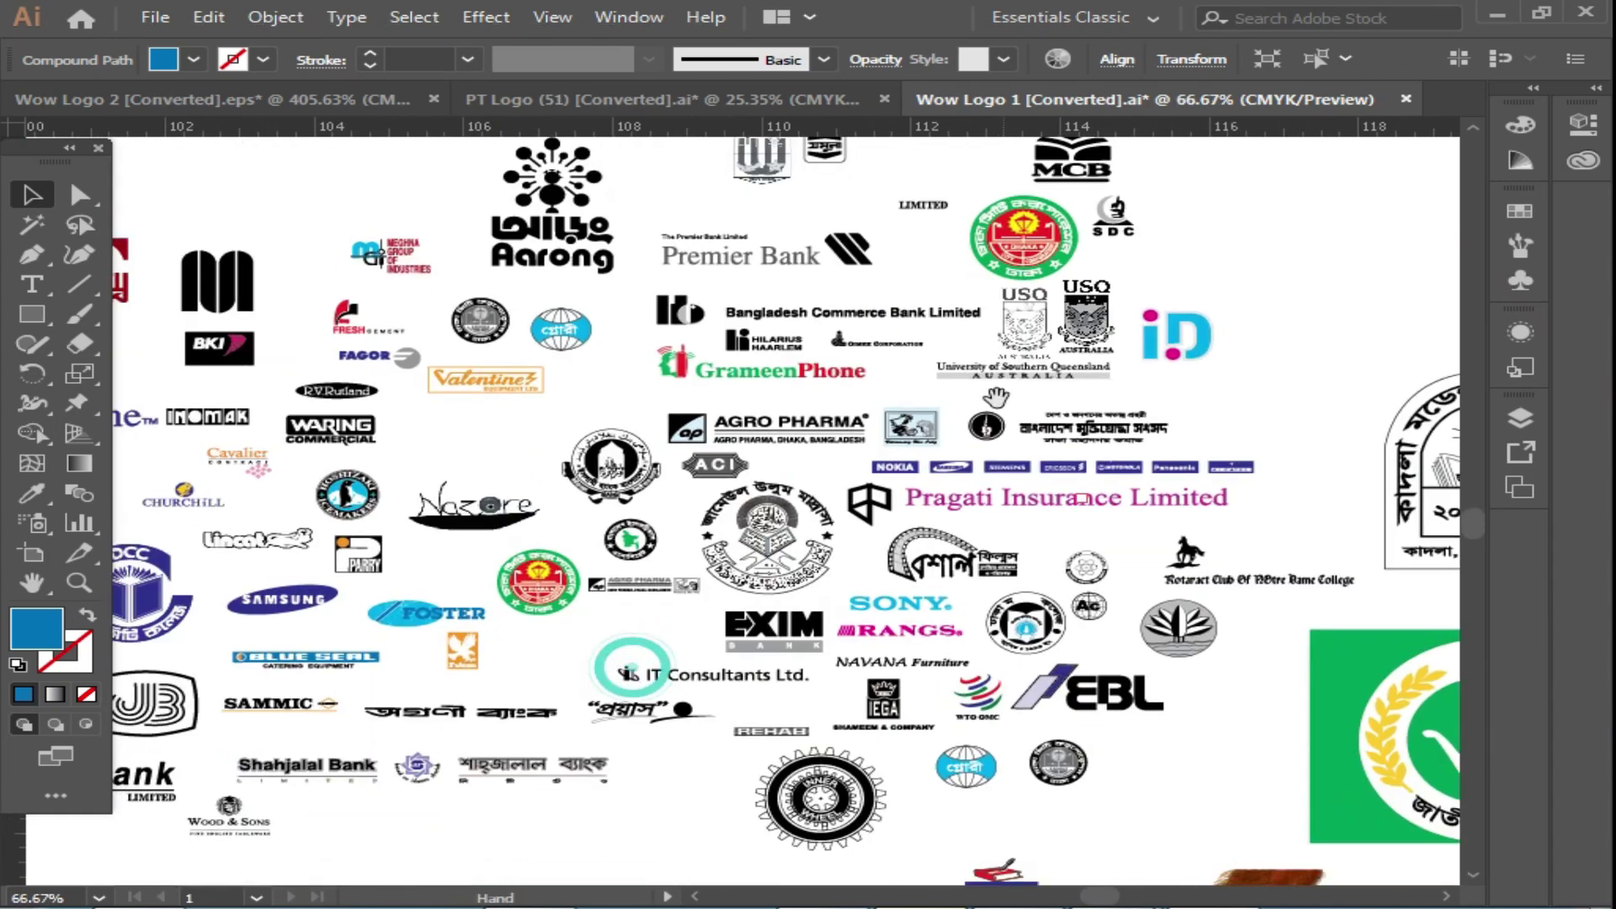
left_click_drag(723, 388, 764, 416)
left_click_drag(1035, 693, 892, 606)
left_click_drag(1066, 610, 1061, 495)
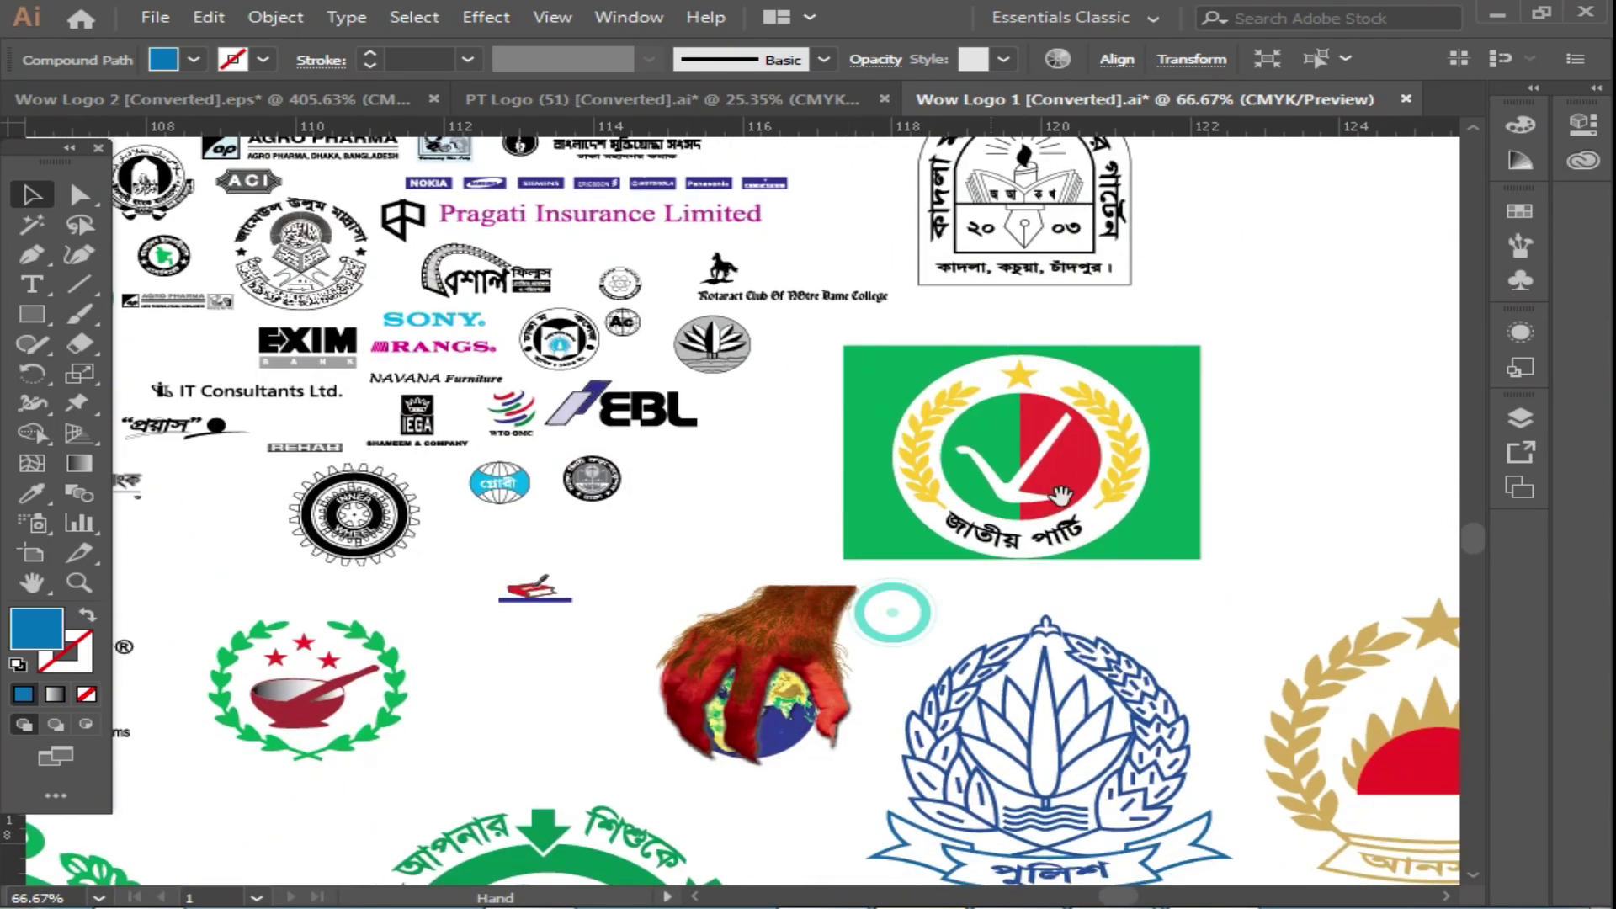
left_click_drag(892, 584, 809, 222)
left_click_drag(992, 614, 929, 514)
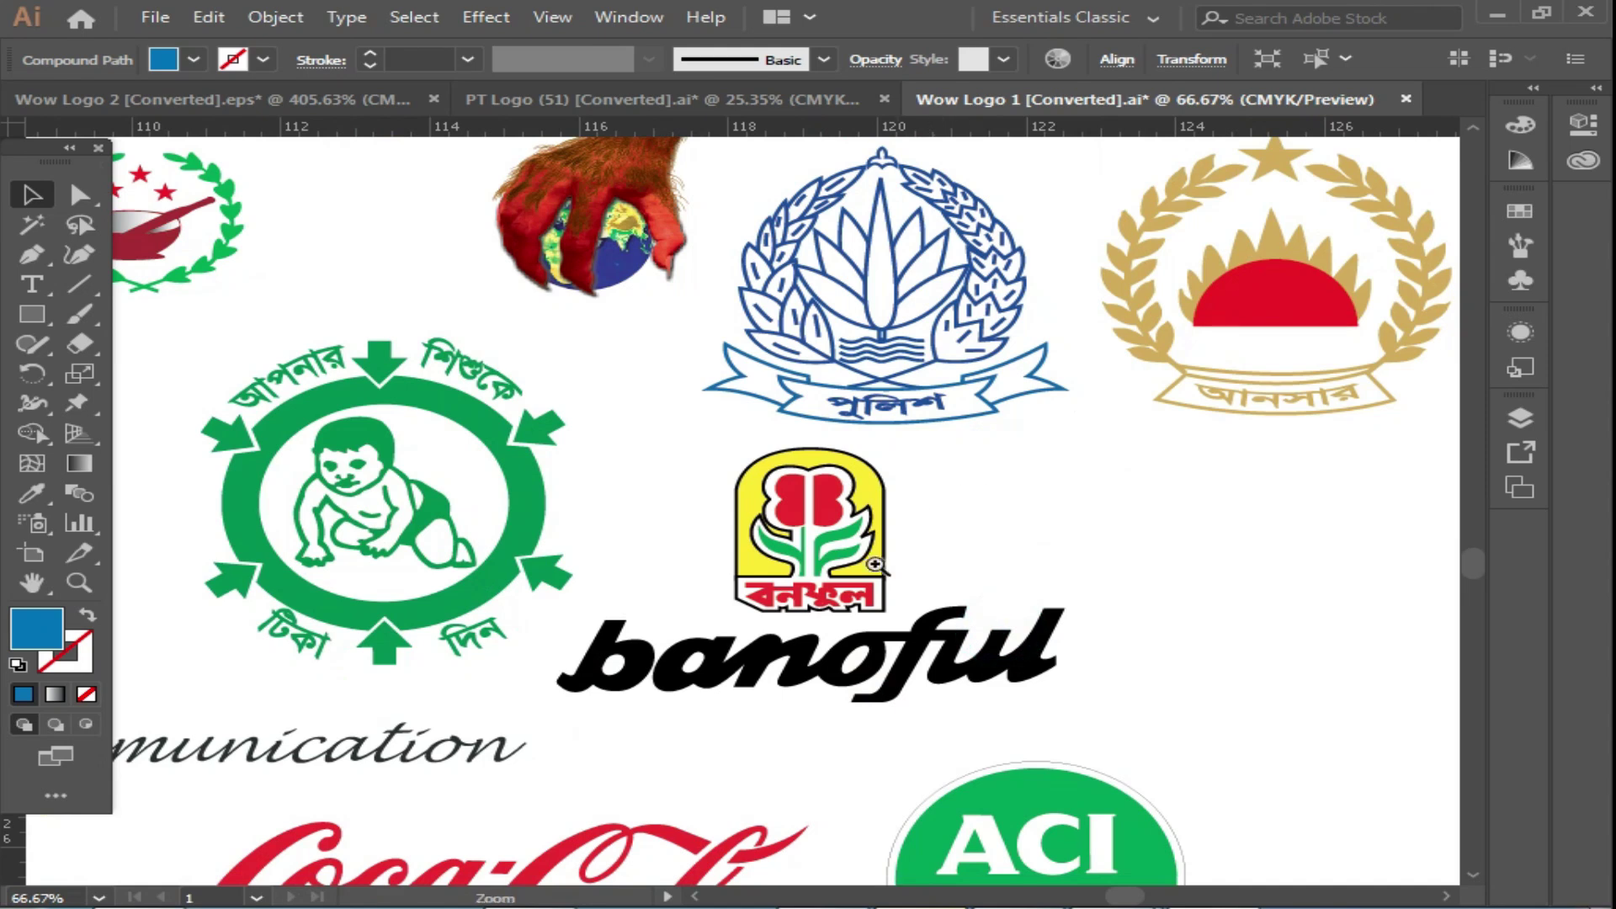
Survey the collection at a smaller scale, moving back to the brac, ACME and ScanCement logos.
key("ctrl+minus")
key("ctrl+minus")
left_click_drag(876, 640, 810, 572)
left_click_drag(556, 633, 890, 623)
left_click_drag(425, 686, 862, 659)
left_click_drag(674, 714, 883, 434)
left_click_drag(494, 506, 767, 506)
left_click_drag(572, 635, 996, 533)
Inspect the Bangladesh Fisheries Research Institute and Notre Dame College emblems up close.
left_click(1016, 674)
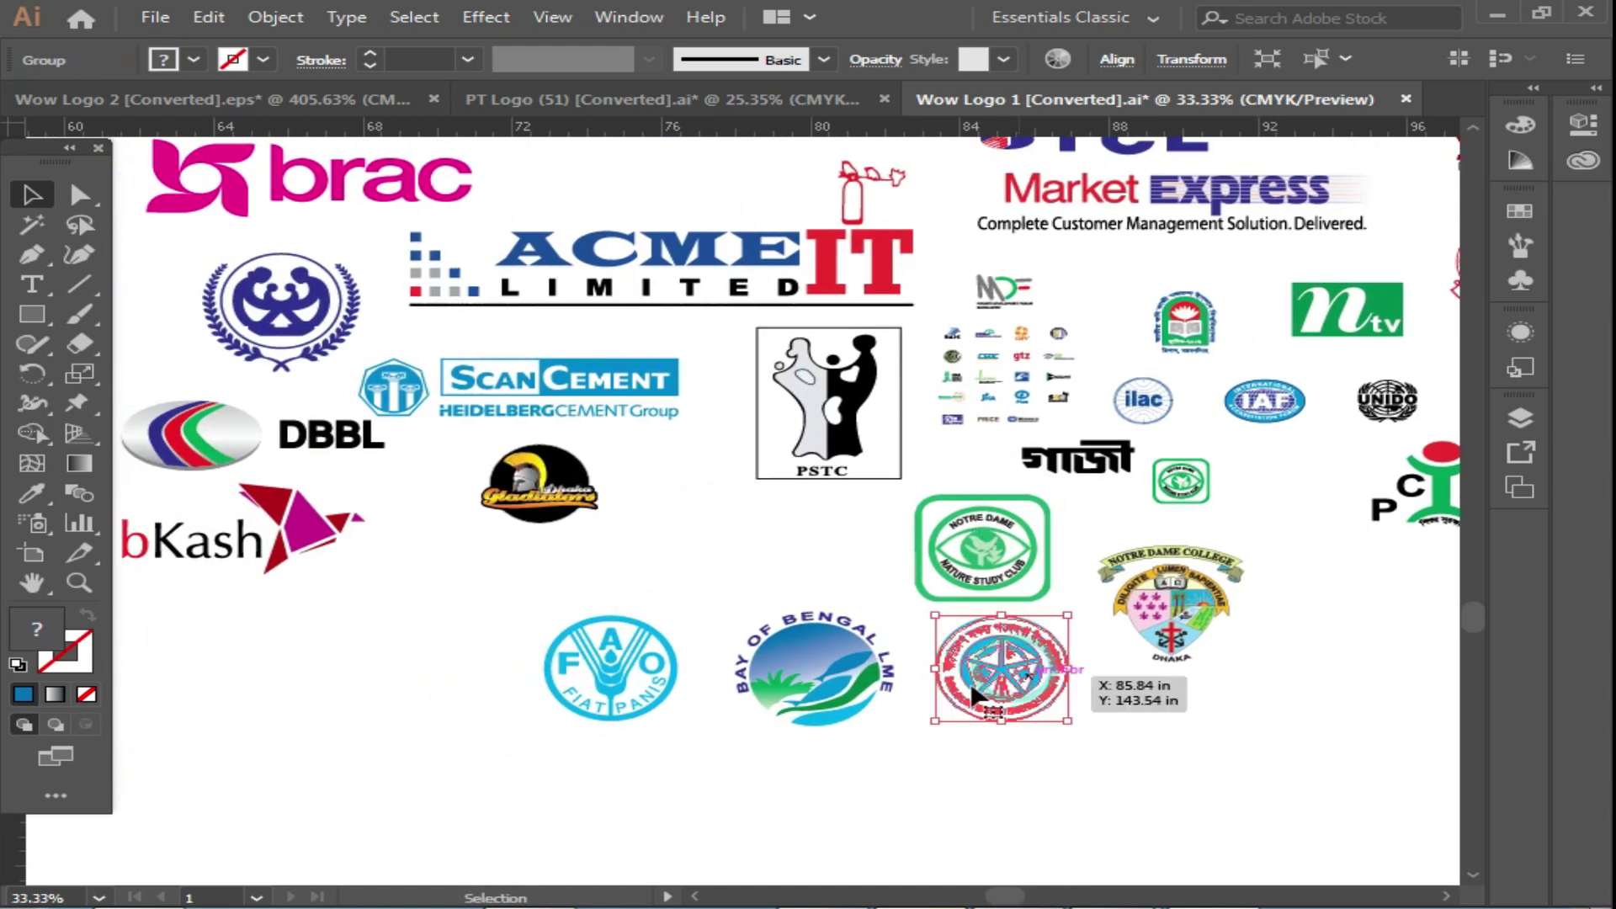
key("ctrl+plus")
key("ctrl+plus")
key("ctrl+plus")
key("ctrl+plus")
left_click(905, 650)
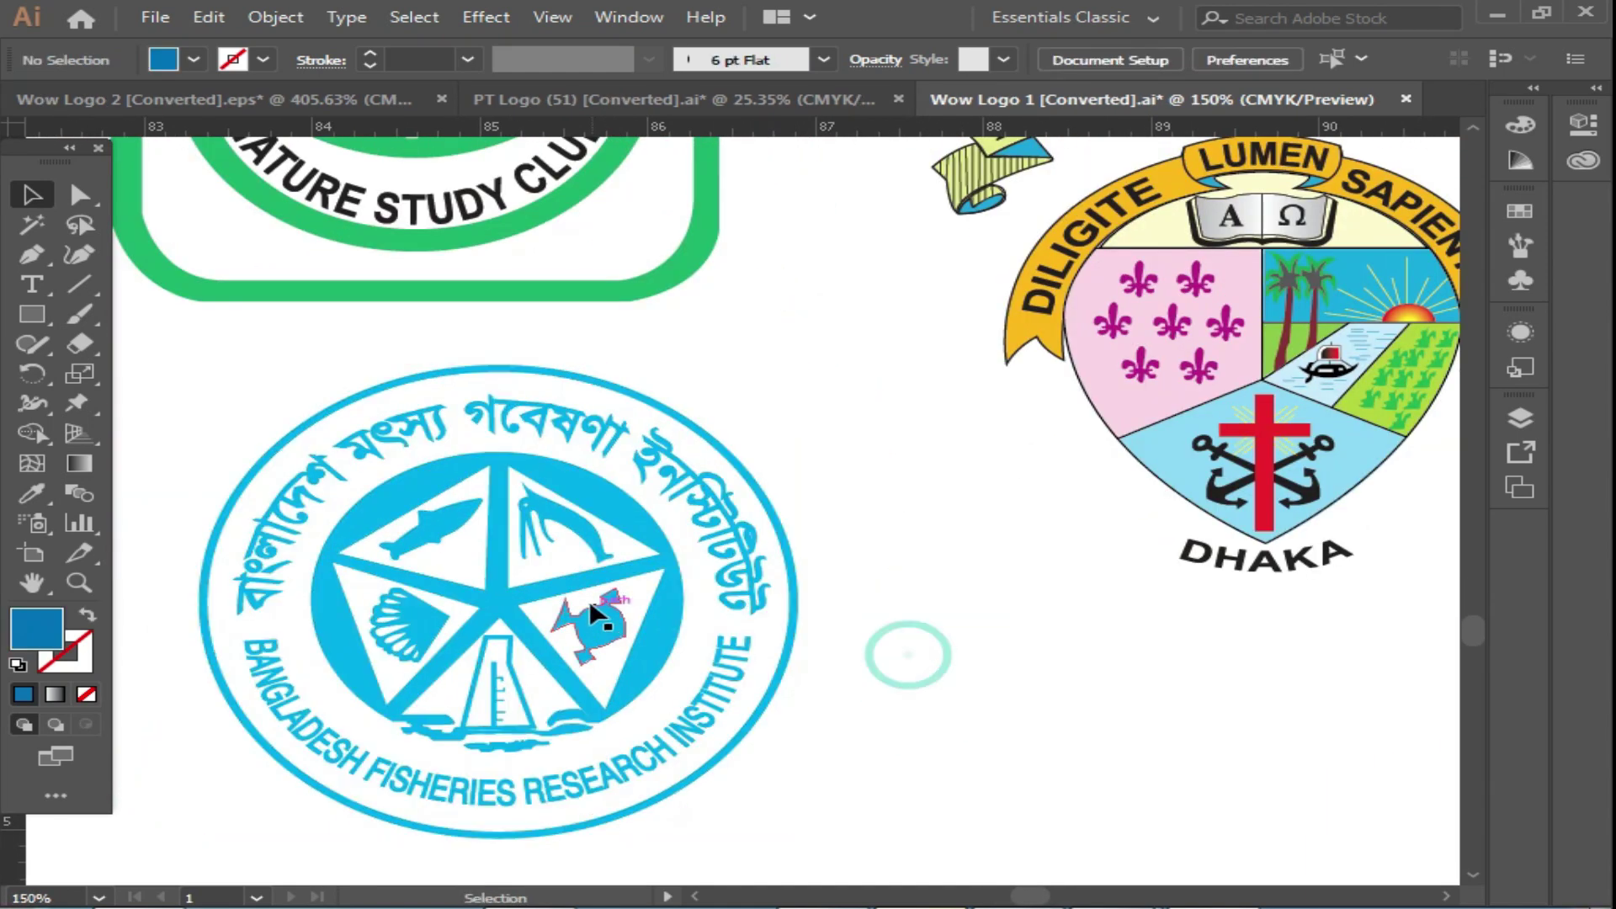
left_click(1023, 460)
left_click(1260, 329)
Inspect the Notre Dame Nature Study Club logo and the neighbouring artwork, including the PSTC figures.
key("ctrl+minus")
left_click_drag(635, 412, 1027, 601)
left_click(865, 476)
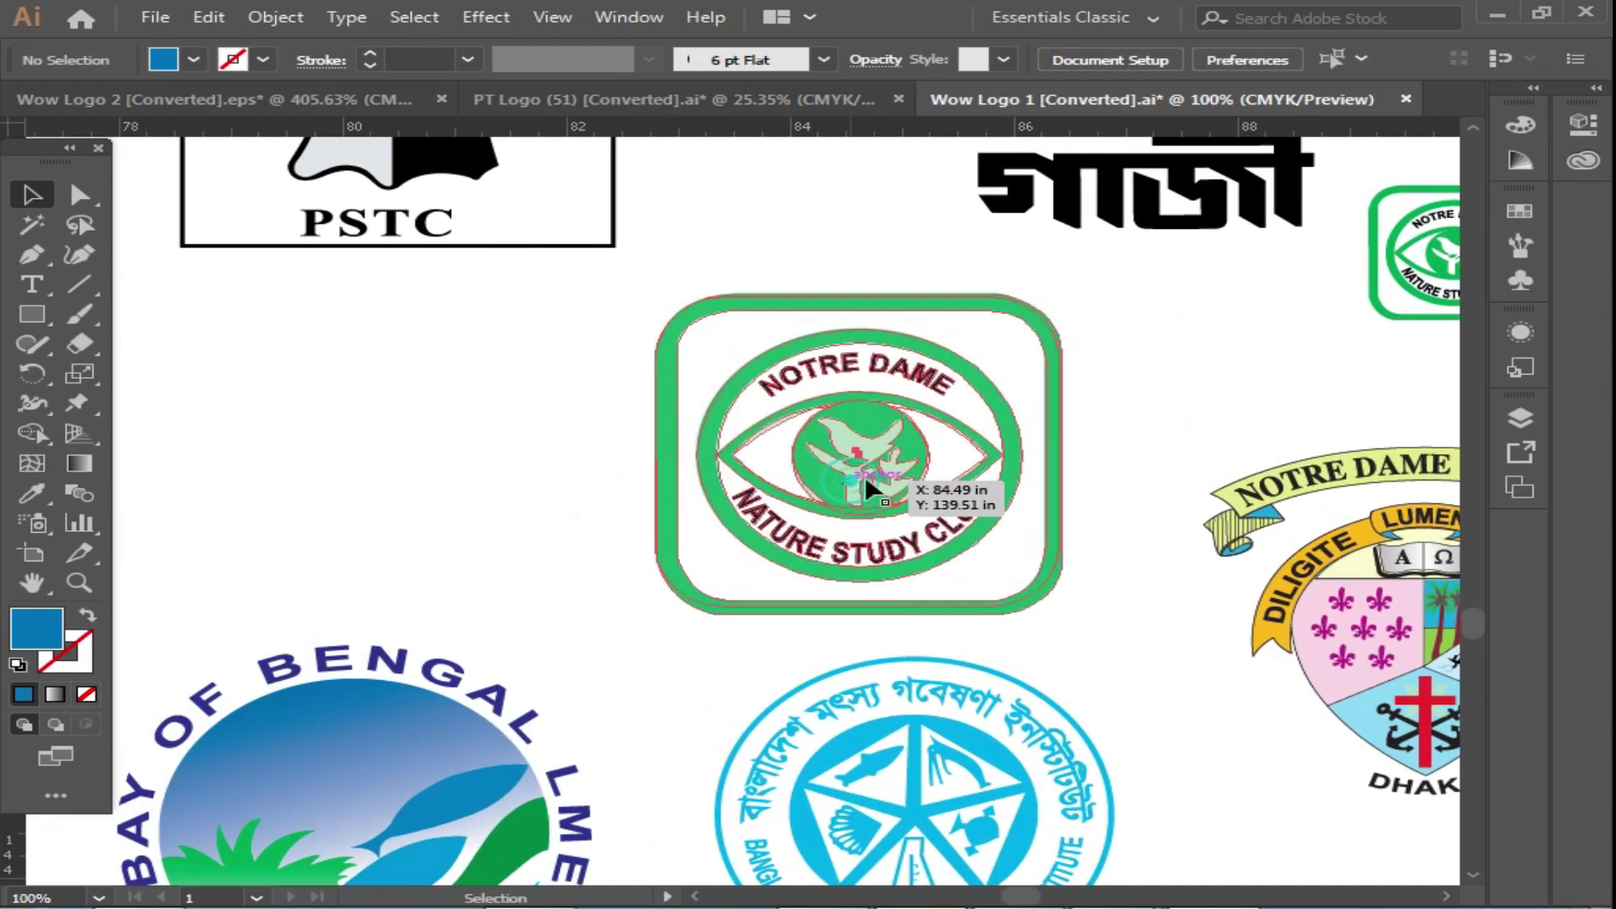
key("ctrl+minus")
key("ctrl+minus")
left_click_drag(645, 438, 792, 538)
left_click(1084, 516)
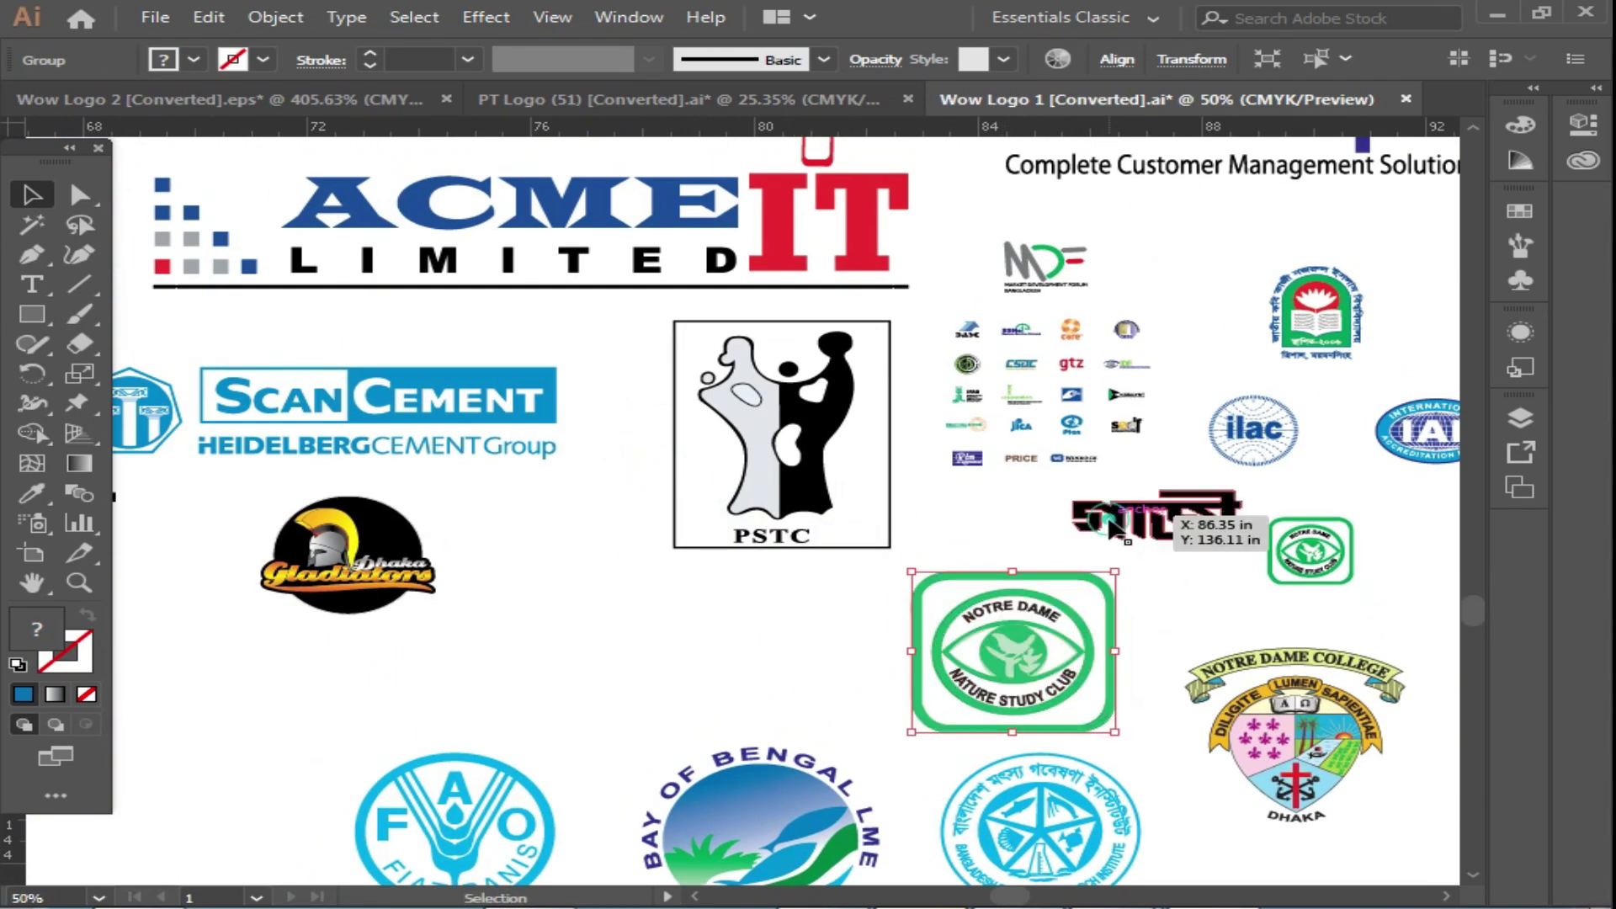
left_click(753, 437)
Check how the Warid, Grameenphone, Airtel and Robi logos are built by selecting parts of them.
key("ctrl+minus")
left_click_drag(634, 486, 811, 602)
scroll(649, 444, "up", 5)
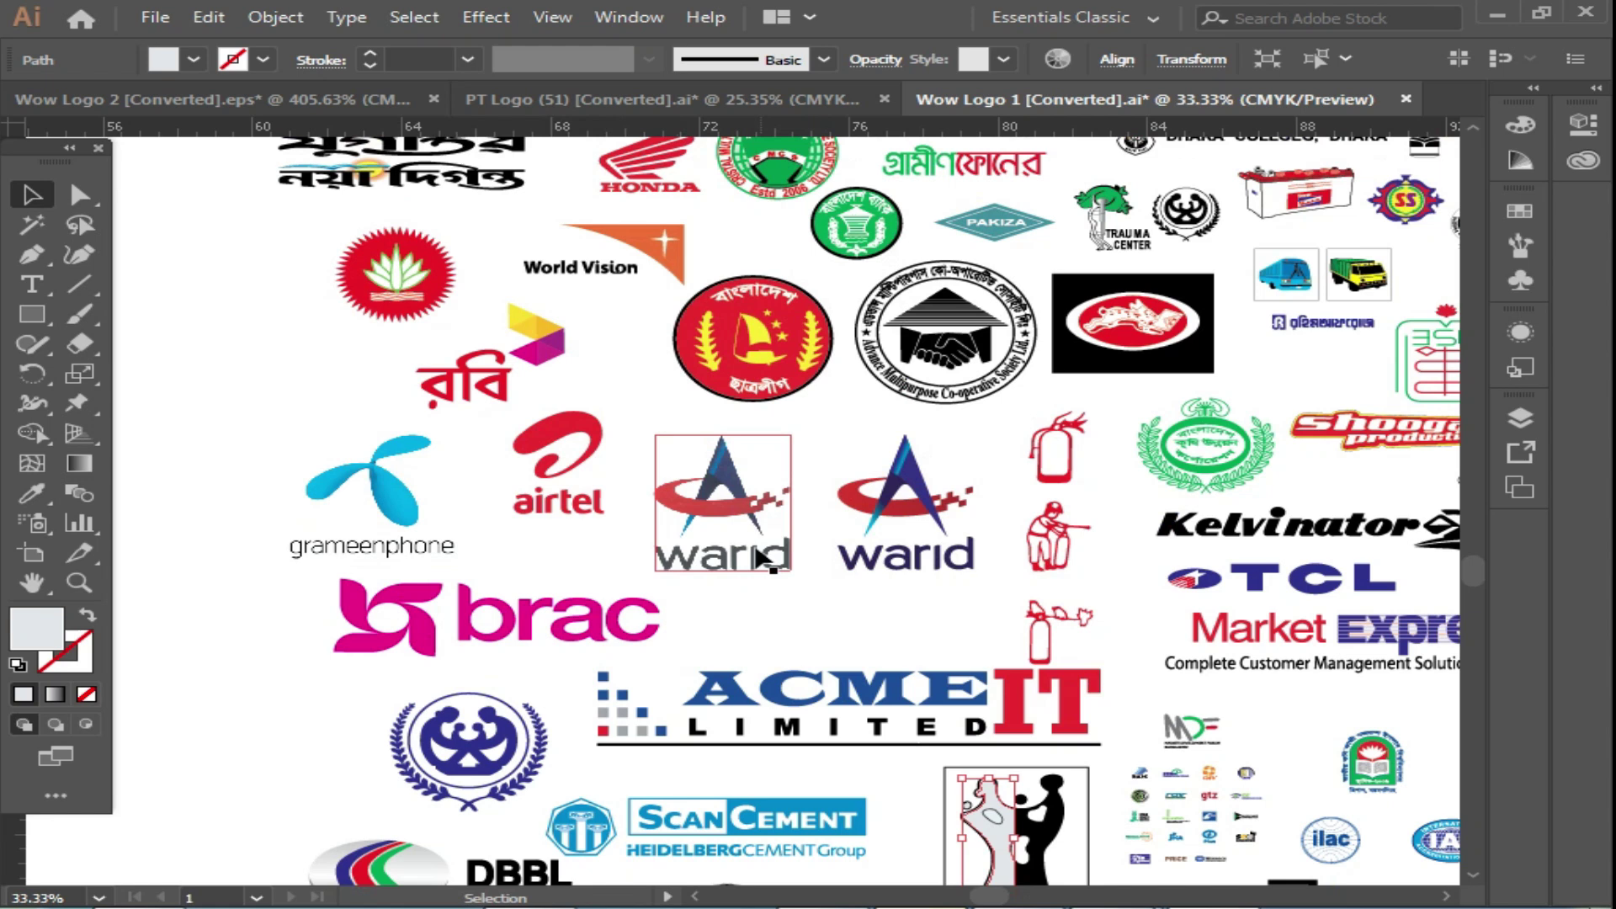
left_click(762, 557)
left_click(417, 480)
left_click(602, 448)
left_click(472, 379)
left_click(539, 358)
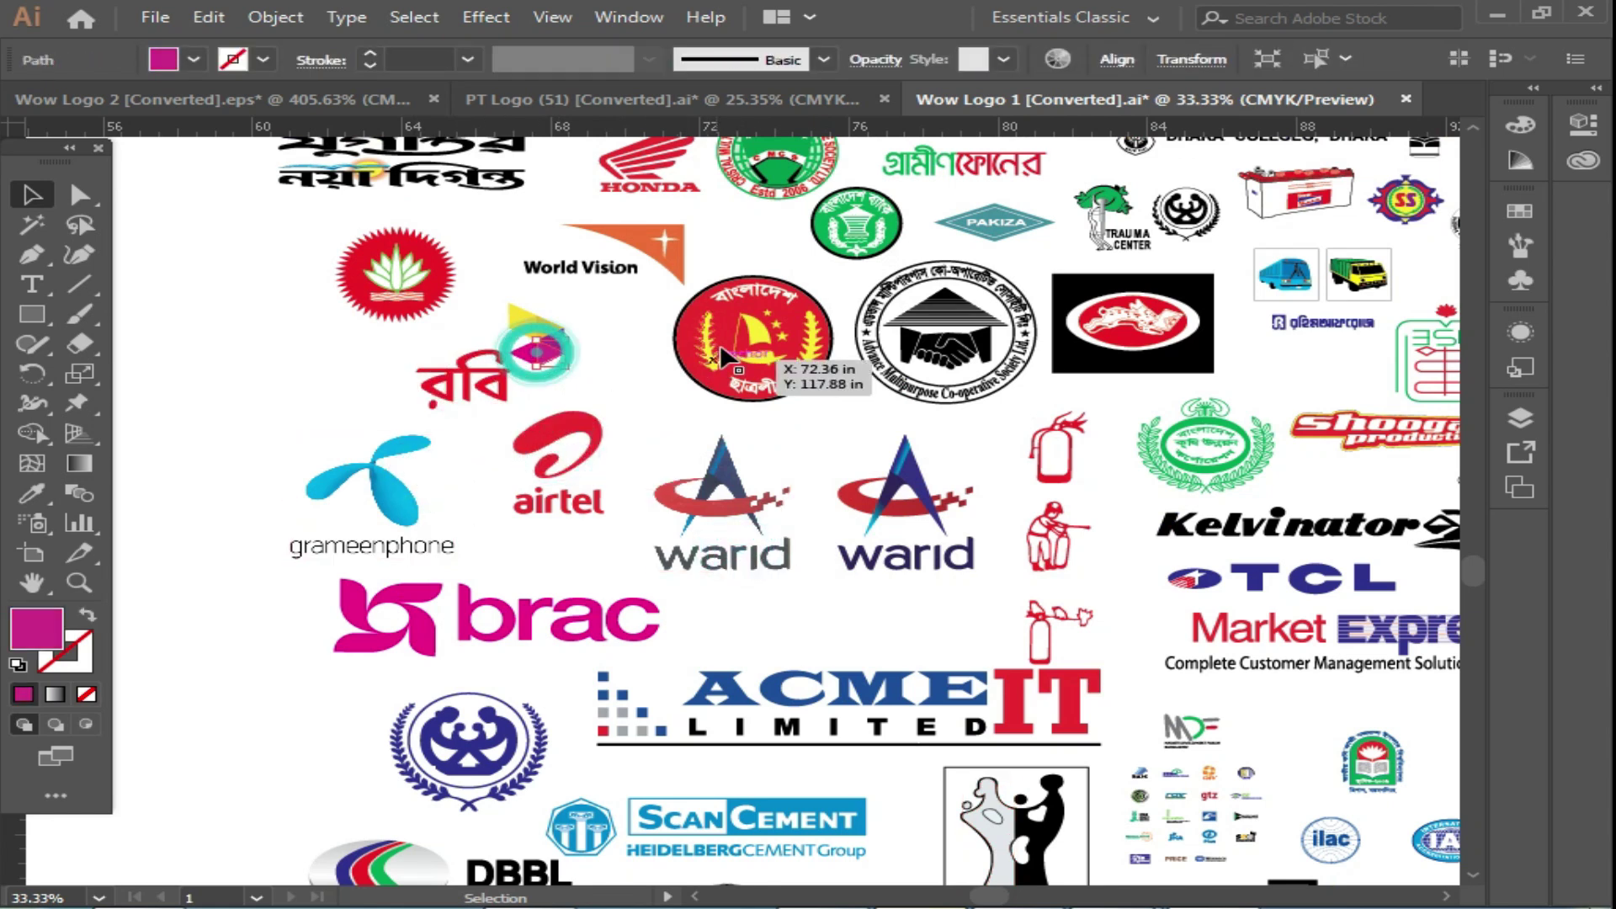
left_click(804, 349)
Look over the logos from the newspaper titles and Flexi Load to the Hardy Tech and Paradise Associates area.
scroll(760, 428, "up", 5)
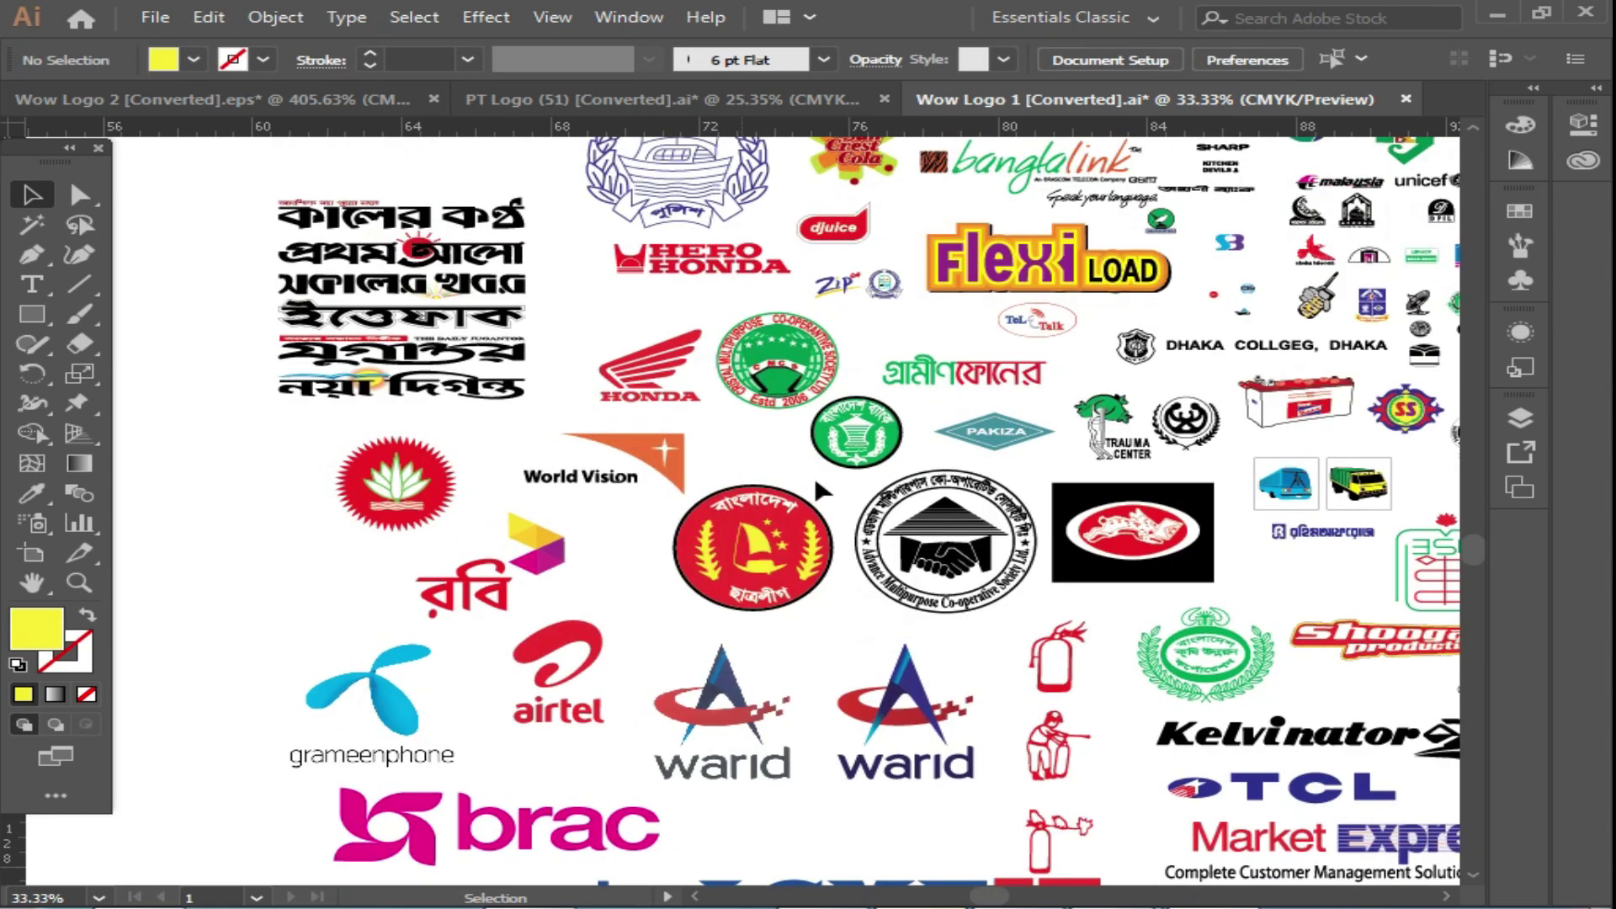
scroll(1153, 556, "down", 1)
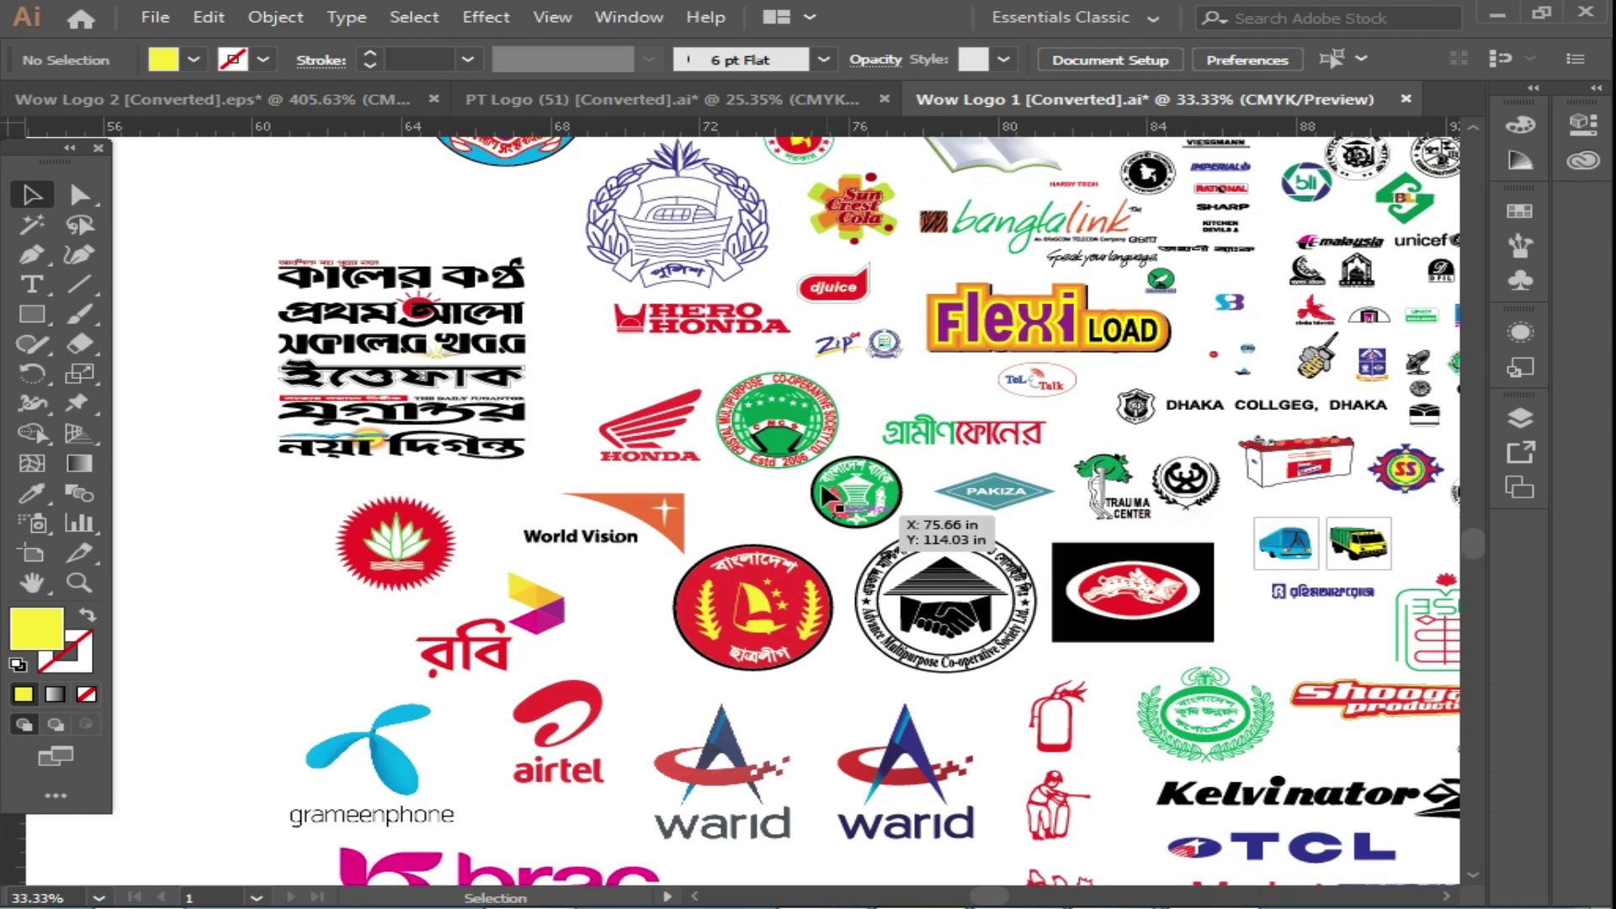
scroll(710, 414, "up", 4)
scroll(983, 350, "down", 2)
left_click(873, 576)
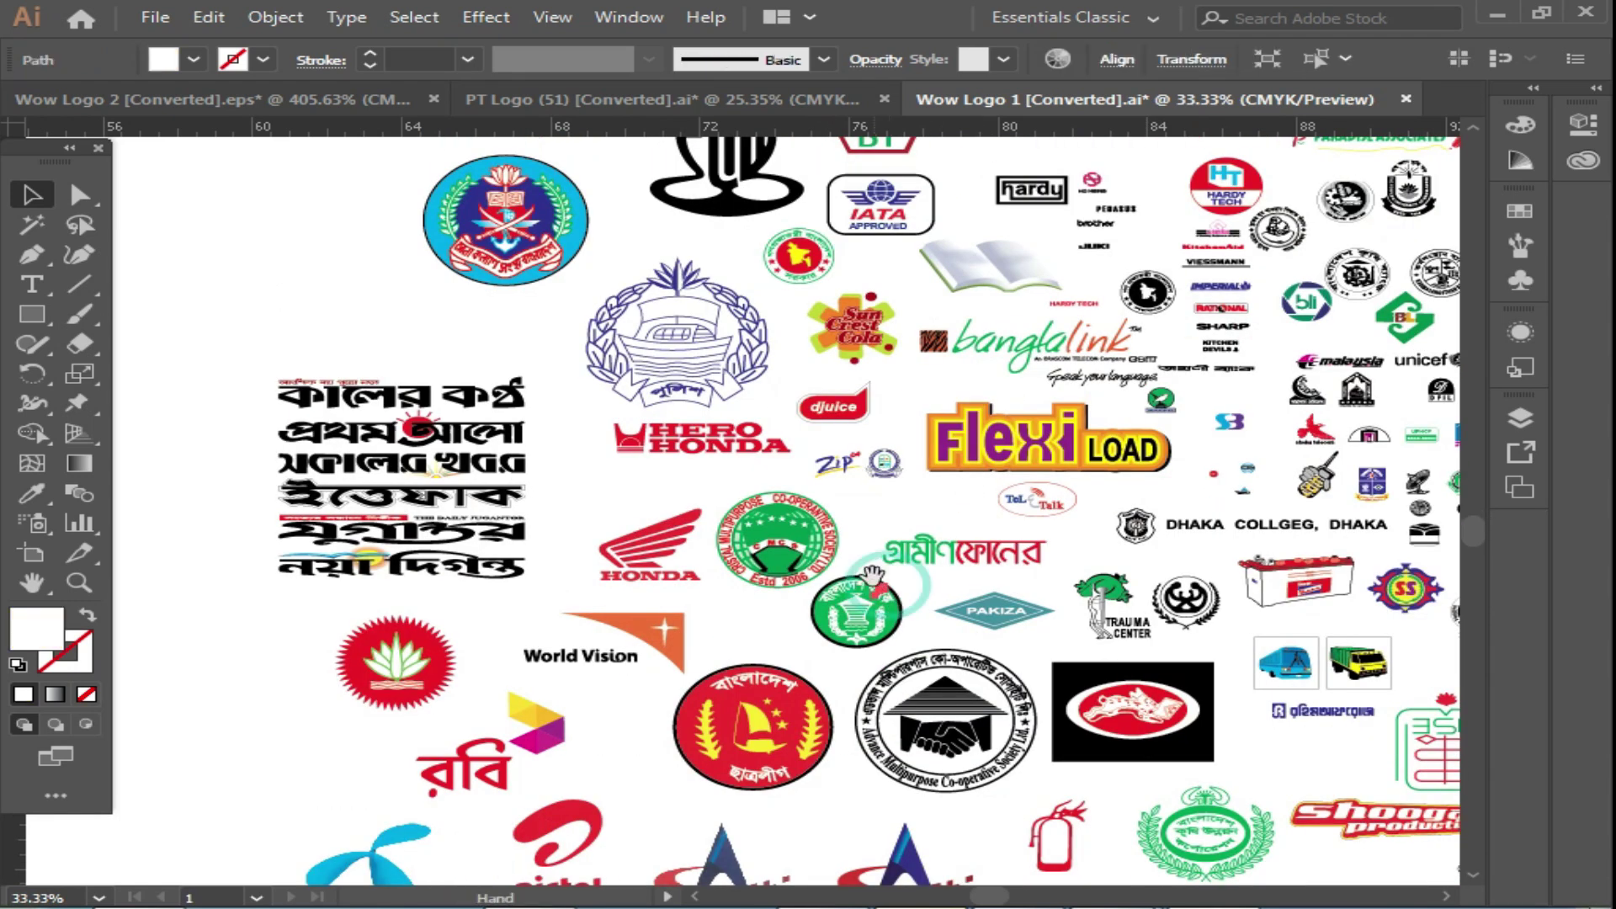
left_click_drag(1198, 512, 589, 505)
left_click(599, 601)
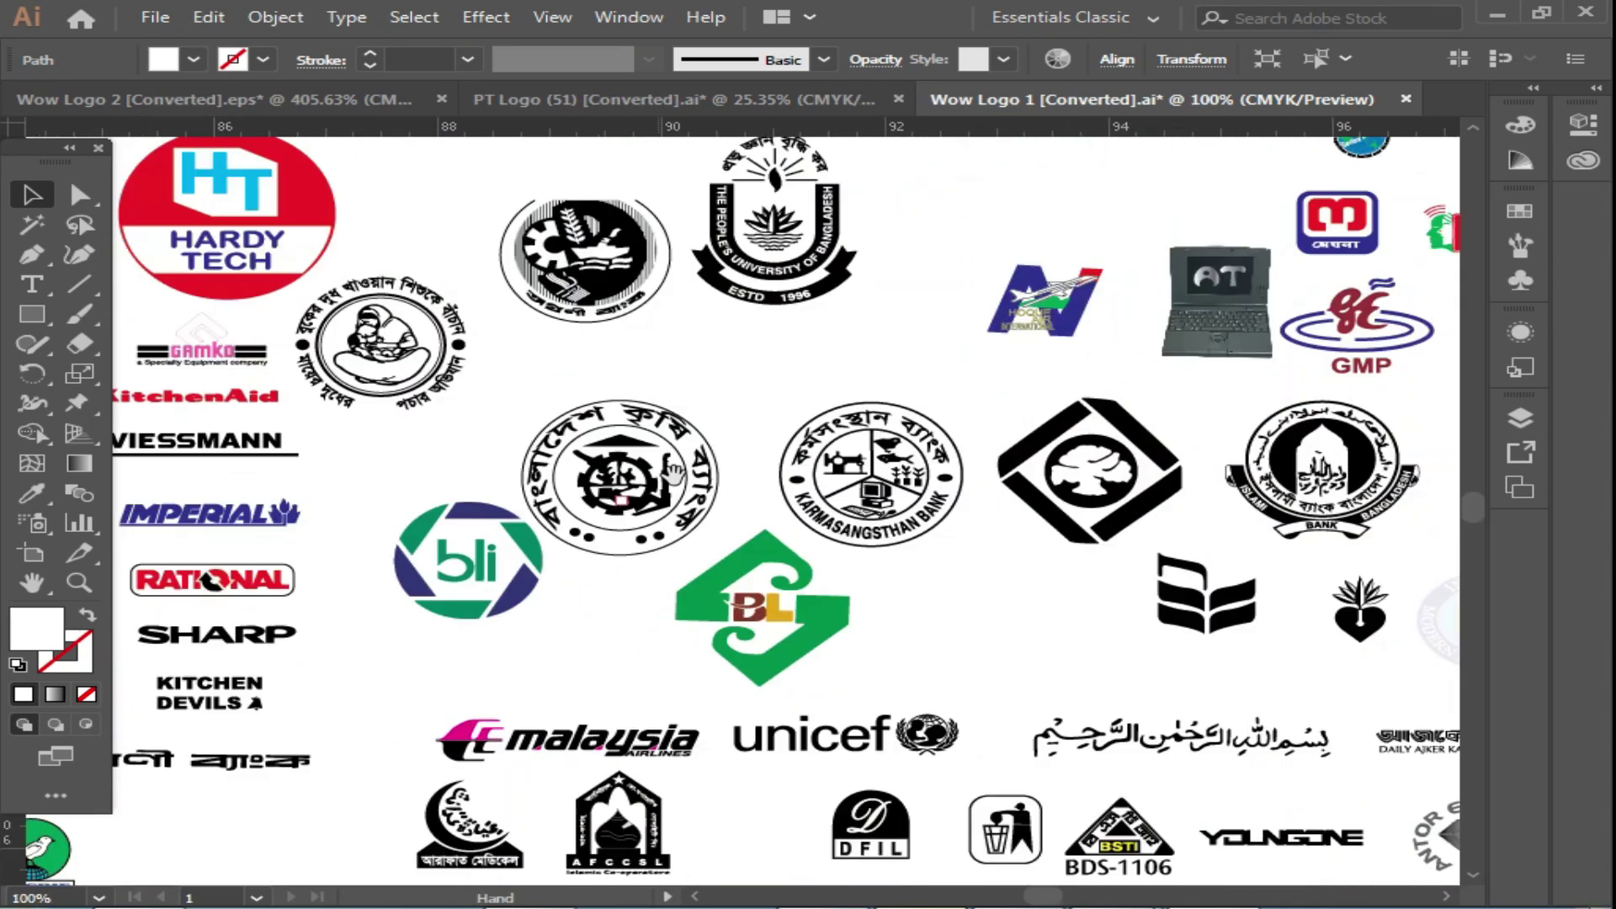
left_click_drag(918, 364, 669, 682)
left_click_drag(852, 526, 858, 623)
left_click_drag(801, 570, 791, 741)
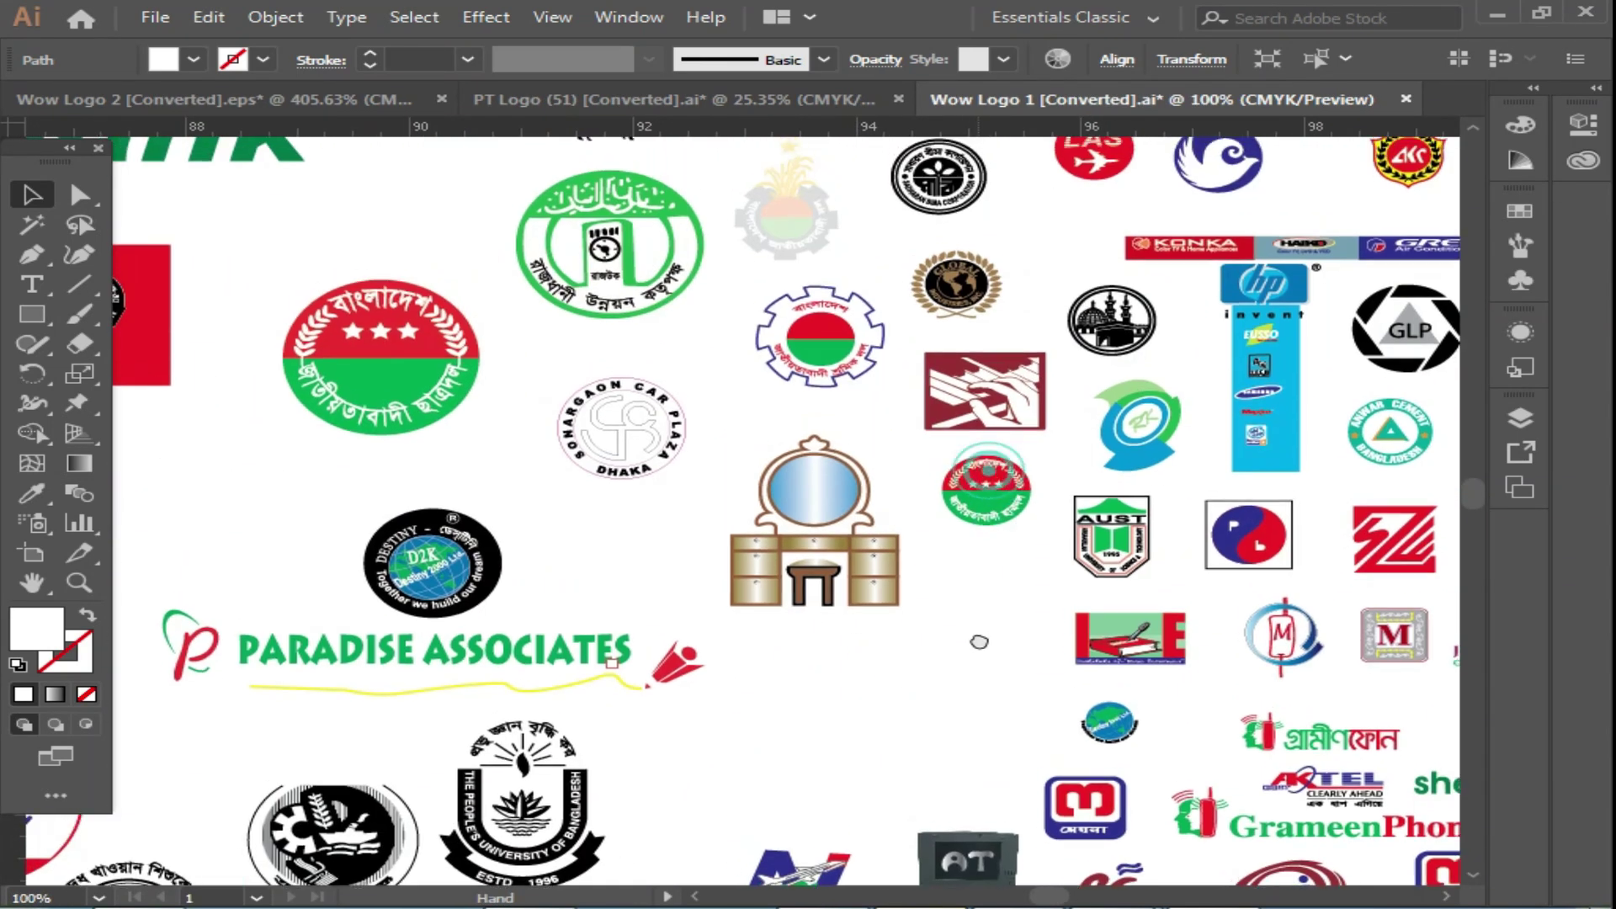
Browse from the ATAB and hp logos back down to the ACME and bKash area of the collection.
left_click(933, 423, "alt")
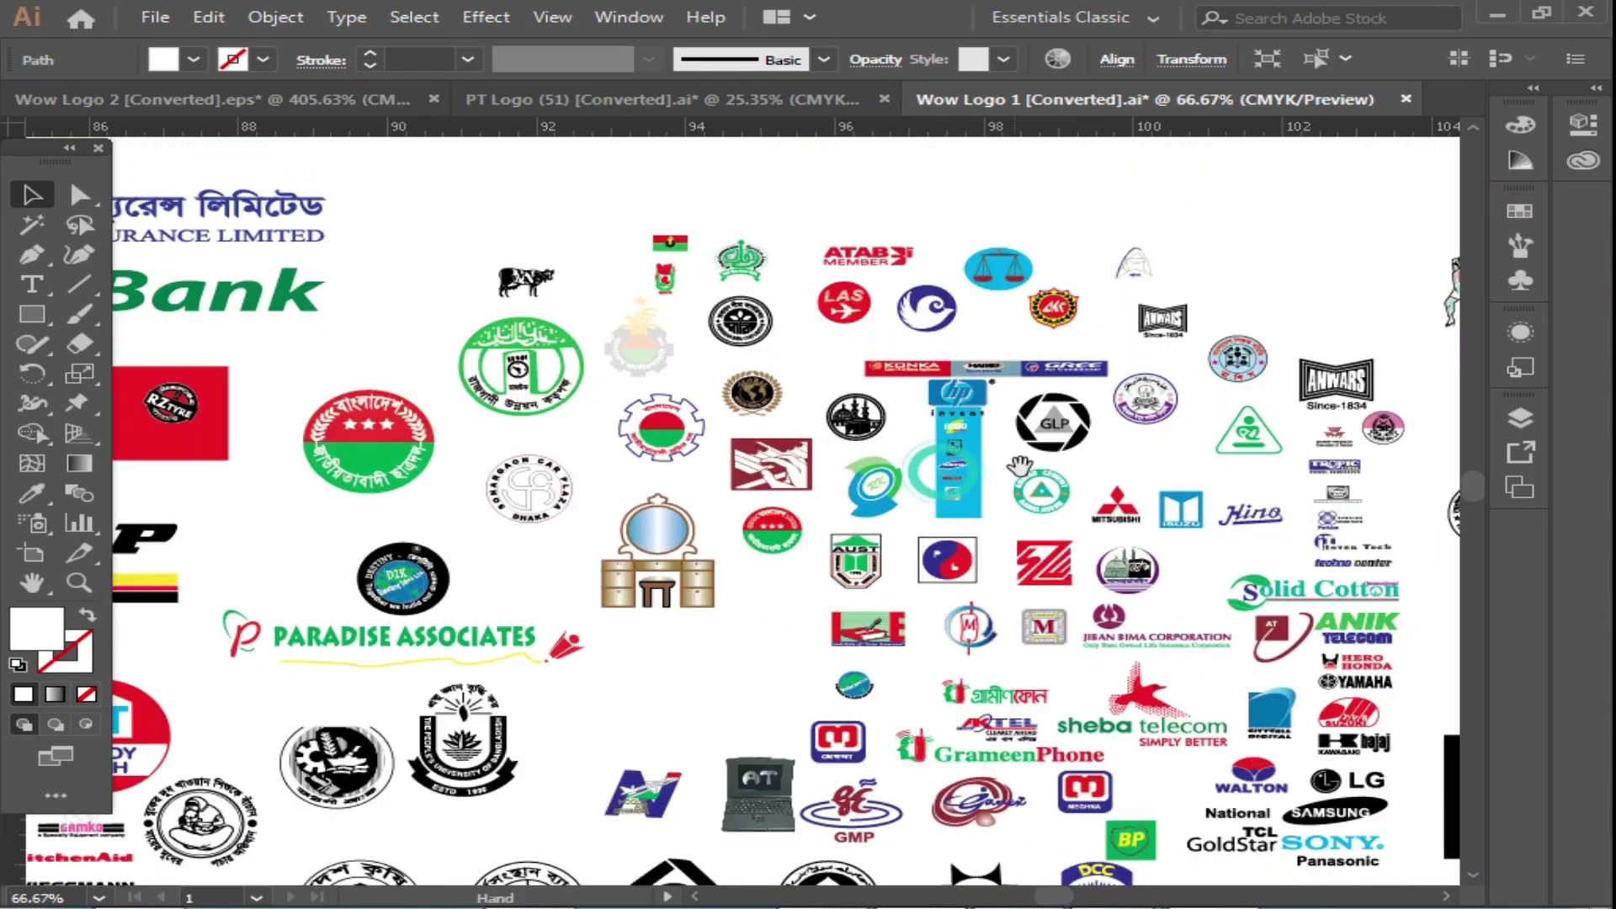
left_click(815, 369)
left_click(884, 517)
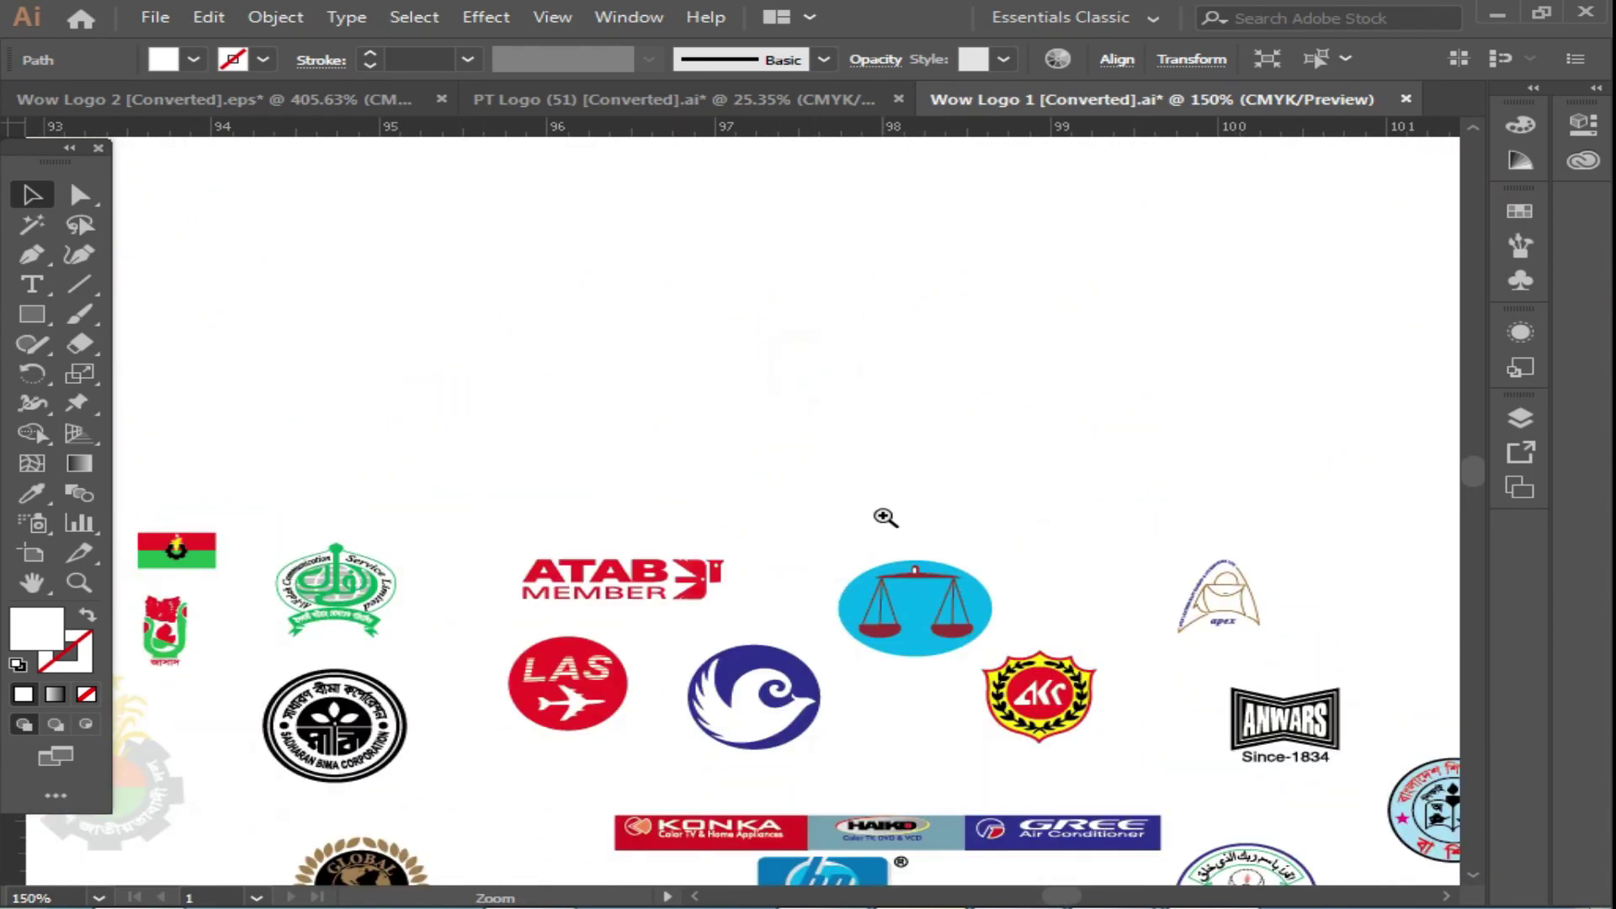
left_click(884, 516, "alt")
left_click(802, 640, "alt")
left_click_drag(801, 642, 968, 329)
left_click_drag(842, 758, 842, 379)
left_click_drag(799, 674, 980, 474)
left_click_drag(757, 842, 947, 492)
left_click_drag(469, 422, 654, 415)
left_click_drag(387, 443, 740, 516)
left_click_drag(623, 512, 726, 486)
Select the DBBL, bKash and Dhaka Gladiators logos in turn to check their artwork.
left_click(411, 524)
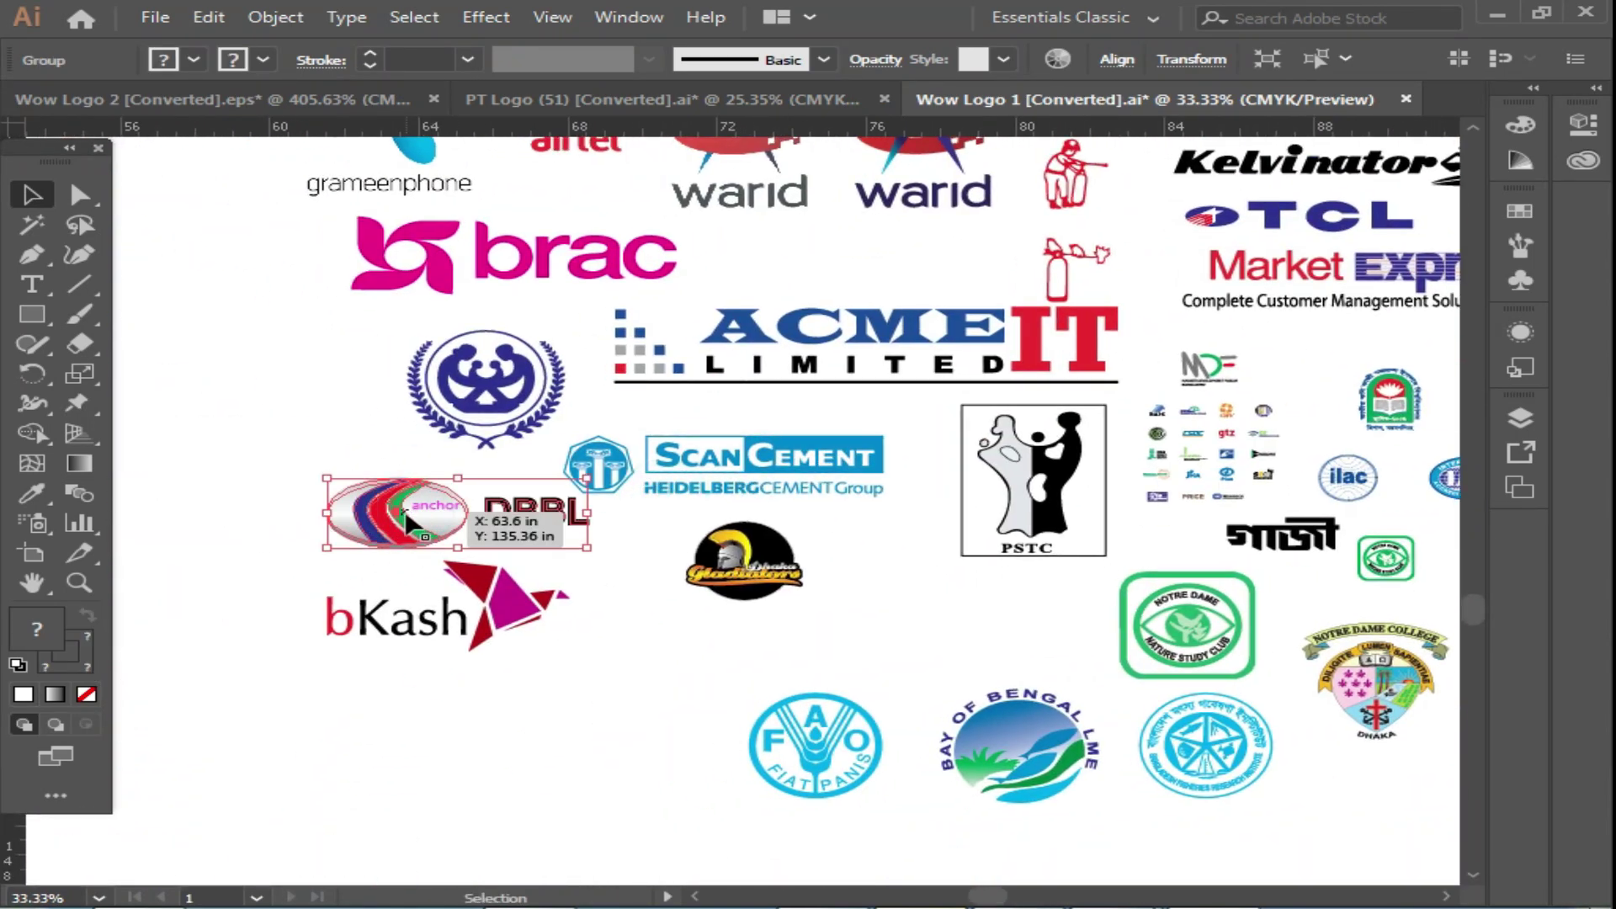
left_click(430, 617)
left_click(745, 560)
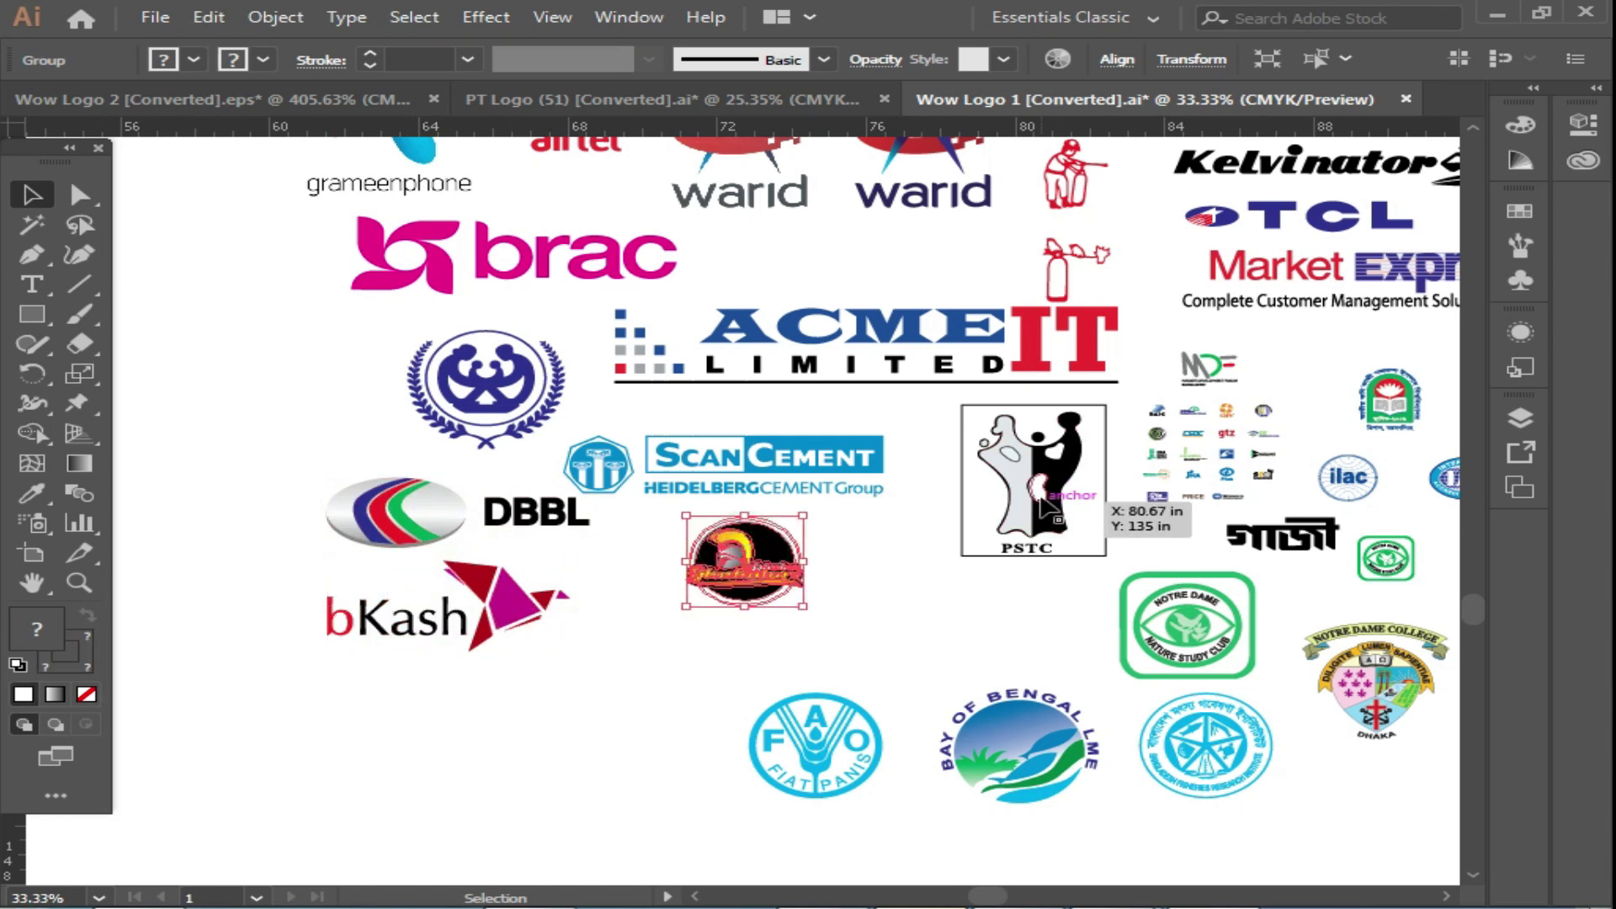
scroll(745, 560, "up", 5)
Switch to the PT Logo (51) document and examine the Edward University and Childfair Kindergarten logos.
left_click(760, 98)
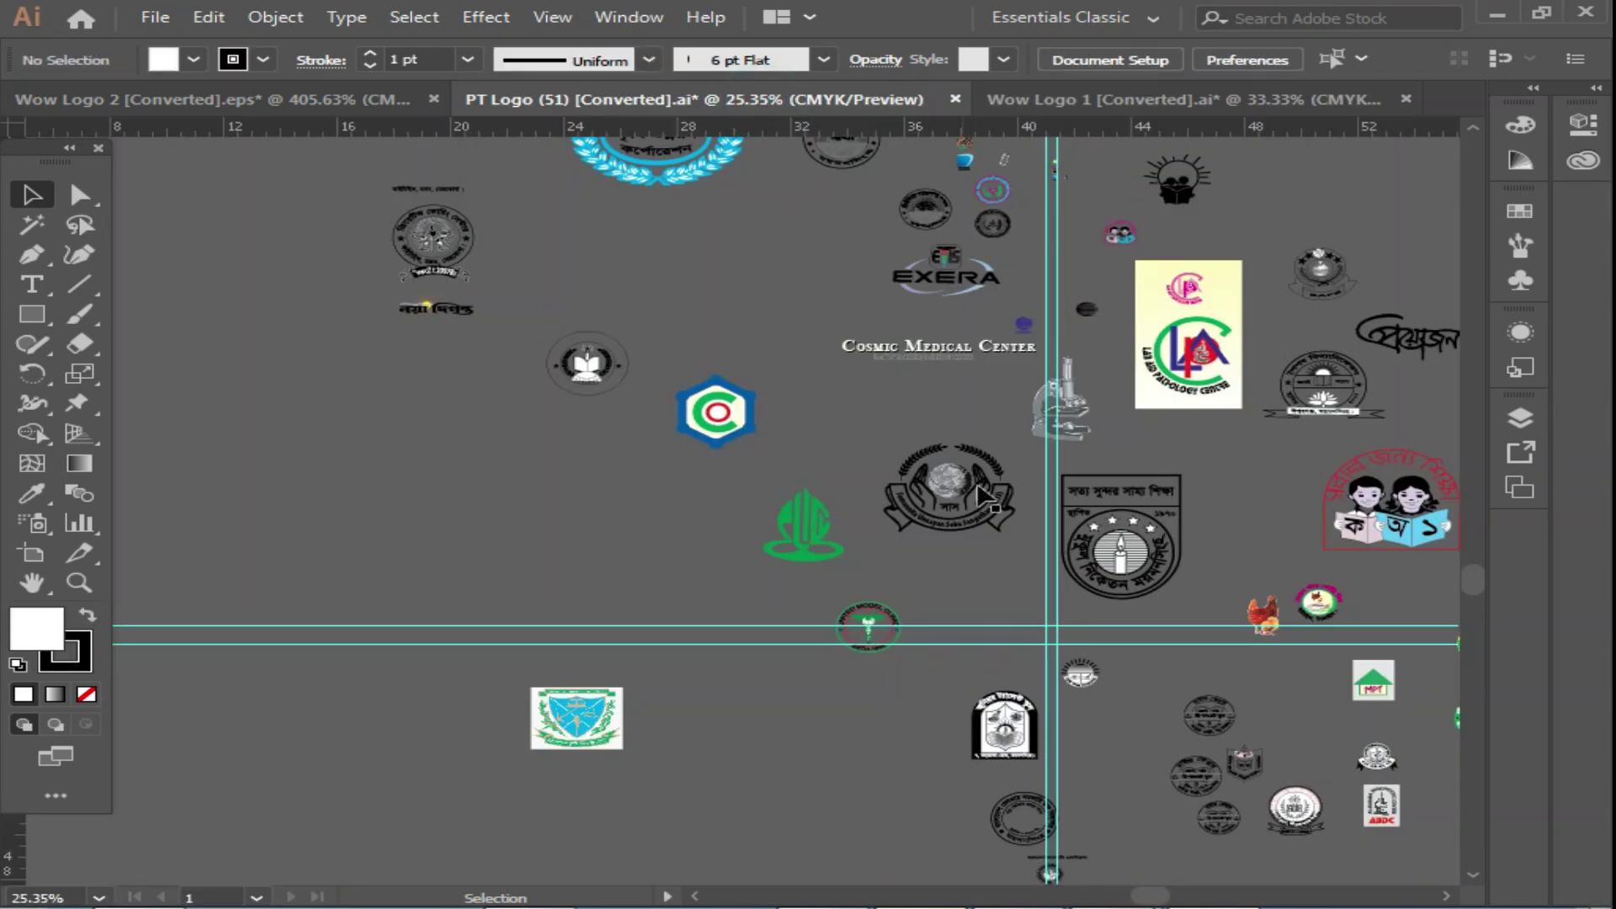
left_click(1052, 510, "alt")
left_click(1086, 498, "alt")
left_click_drag(1085, 499, 786, 632)
left_click_drag(181, 144, 1089, 512)
left_click(781, 552)
left_click(782, 551)
left_click(782, 551)
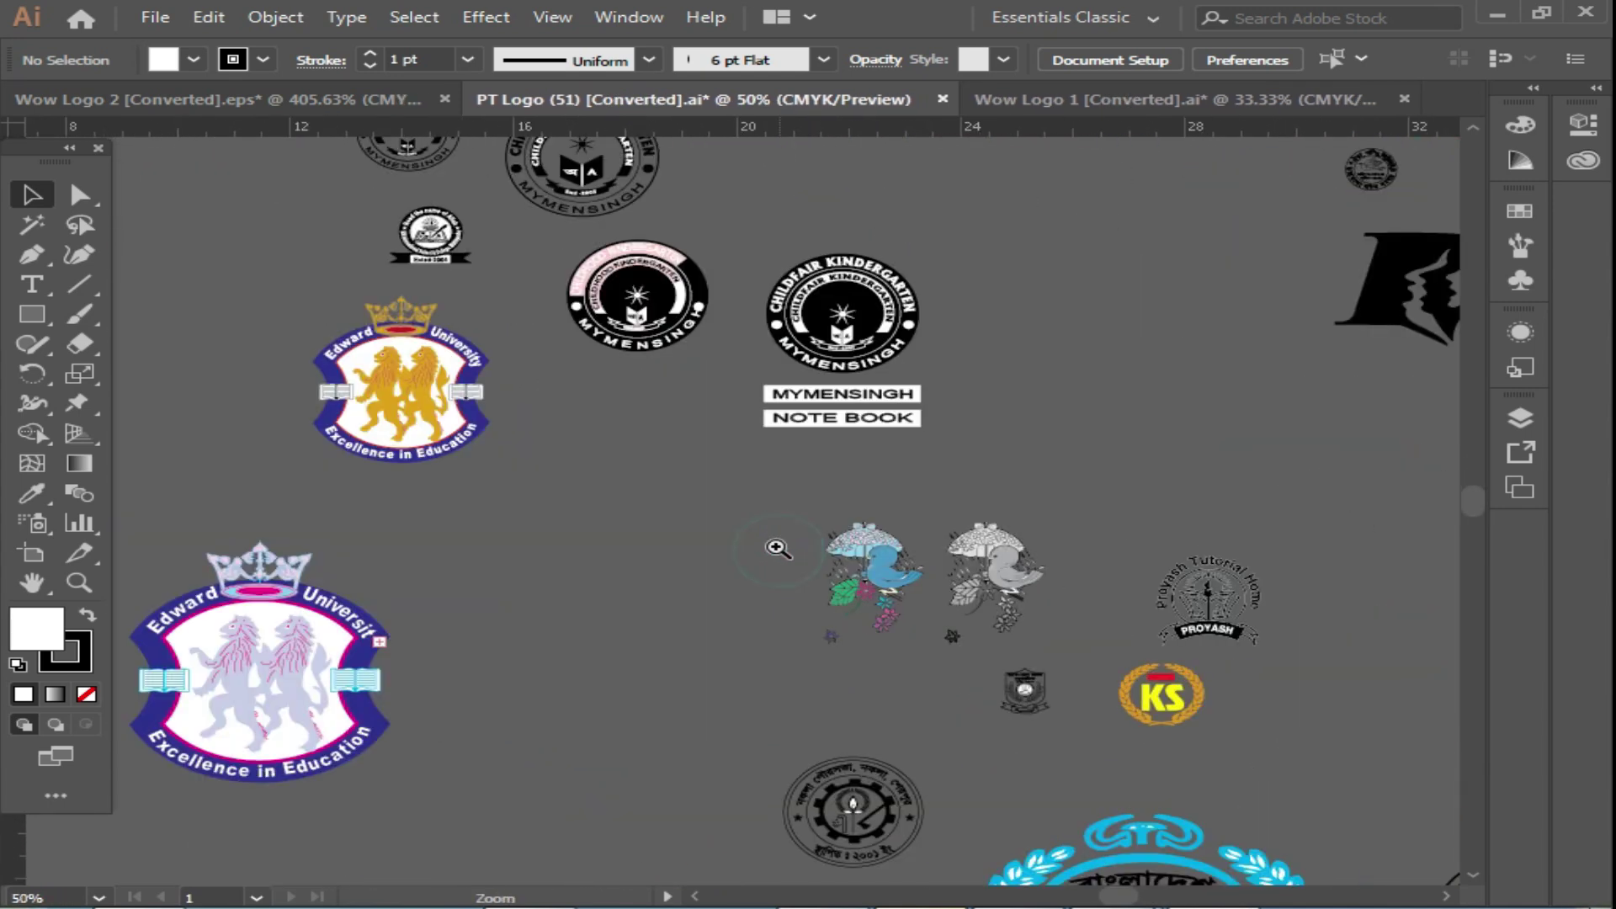
left_click(705, 543)
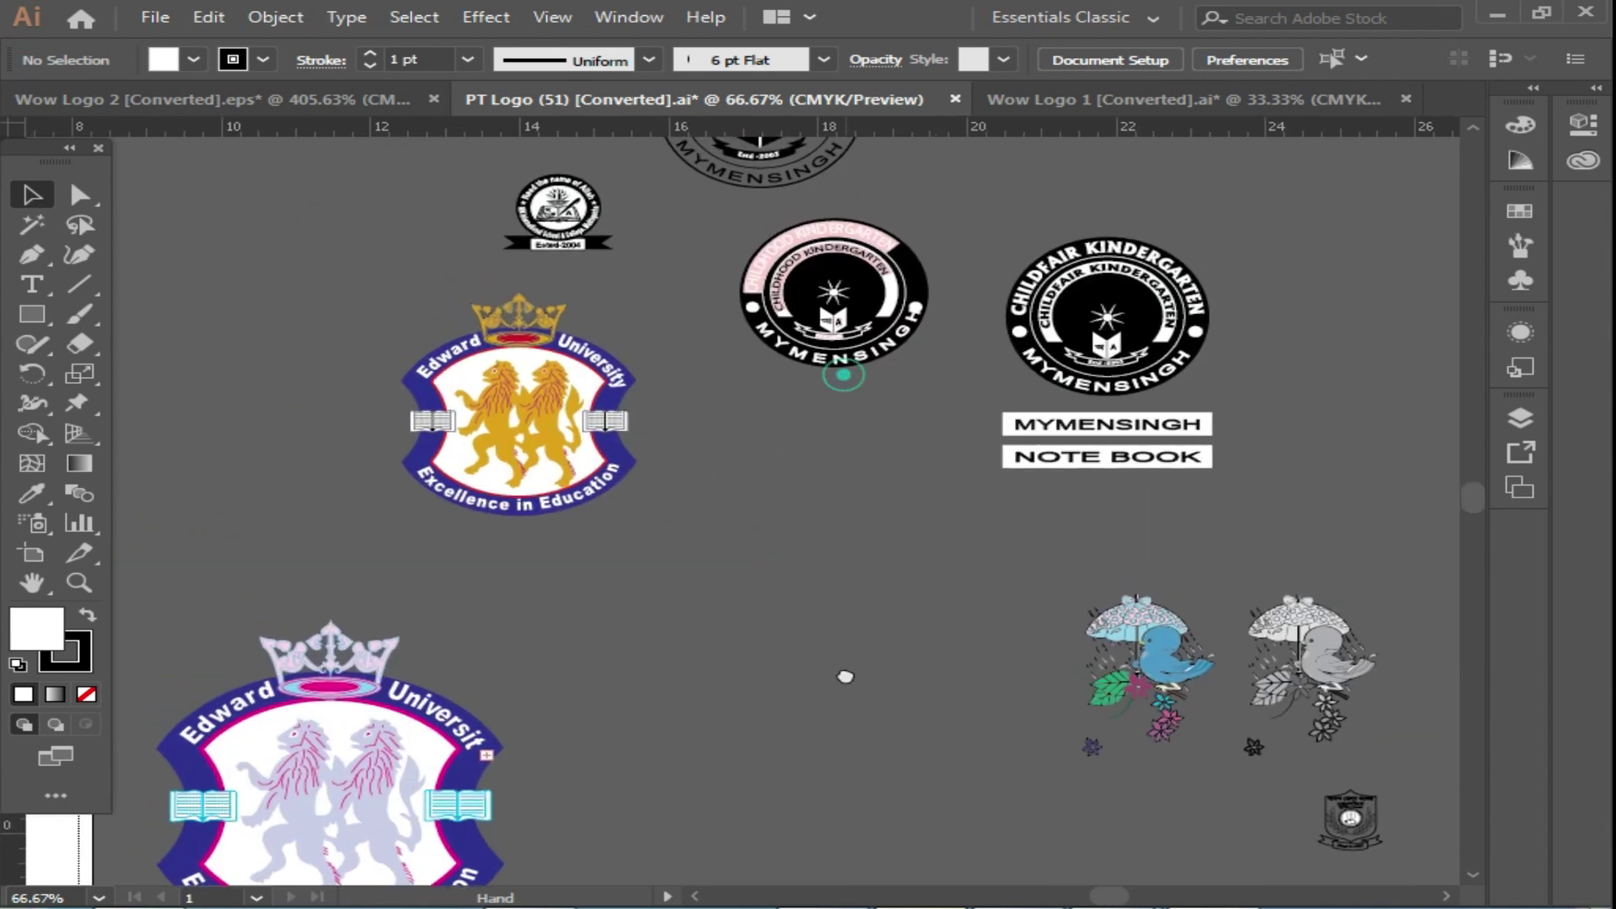
Look over the emblems around the Democracywatch logo, checking the book in the round medical college emblem.
scroll(1034, 460, "up", 5)
left_click_drag(1176, 448, 788, 449)
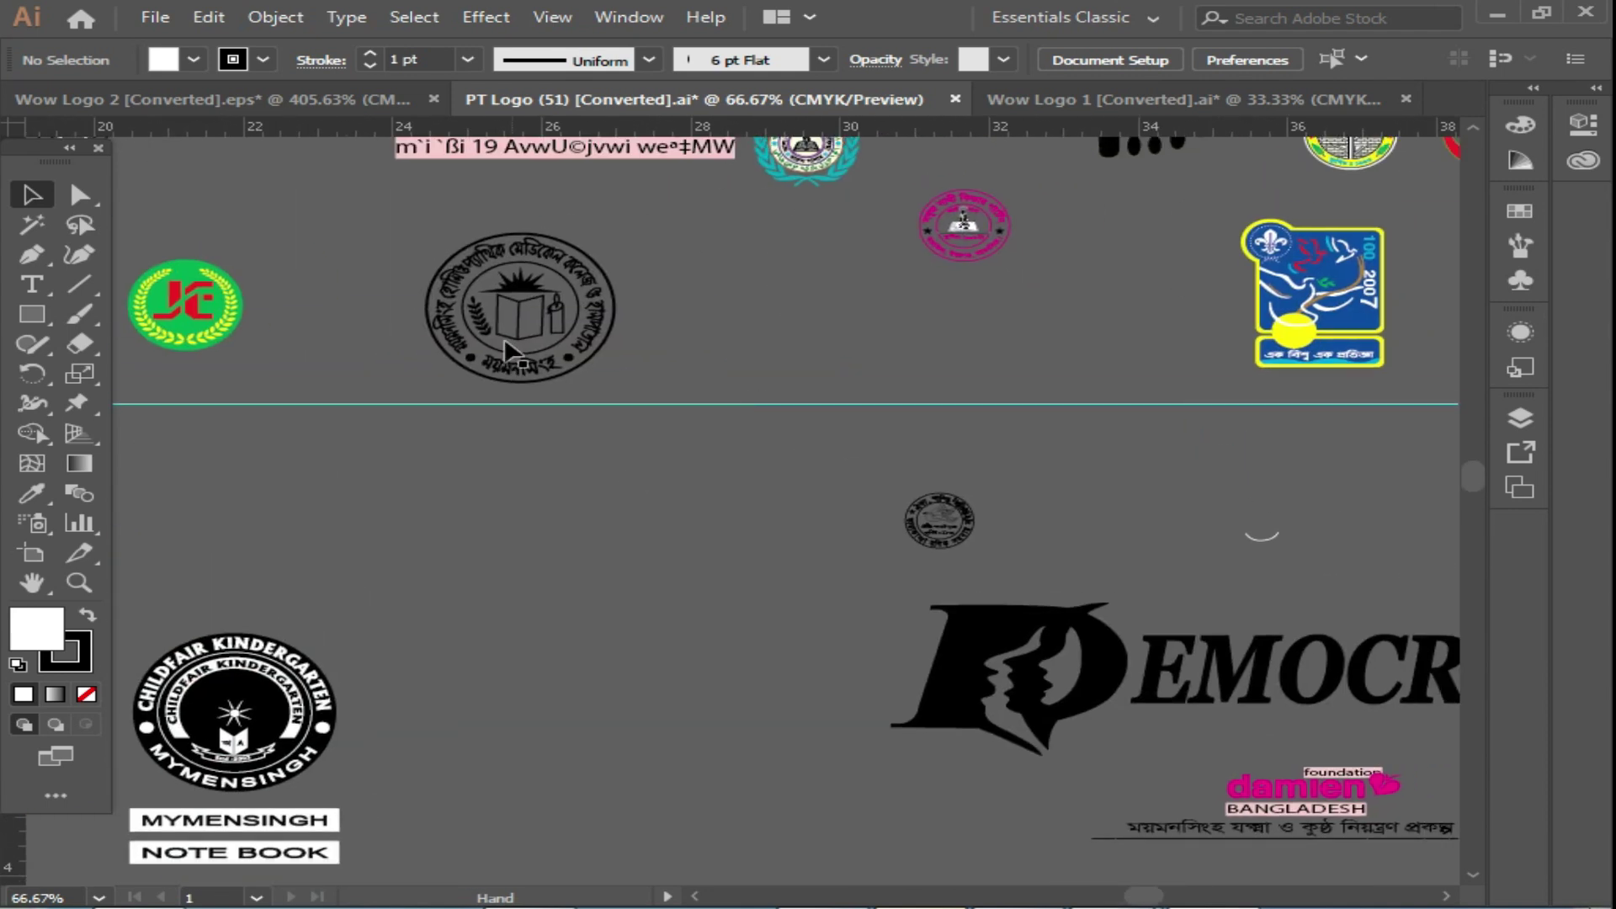
left_click(542, 321)
key("ctrl+minus")
scroll(1068, 708, "up", 5)
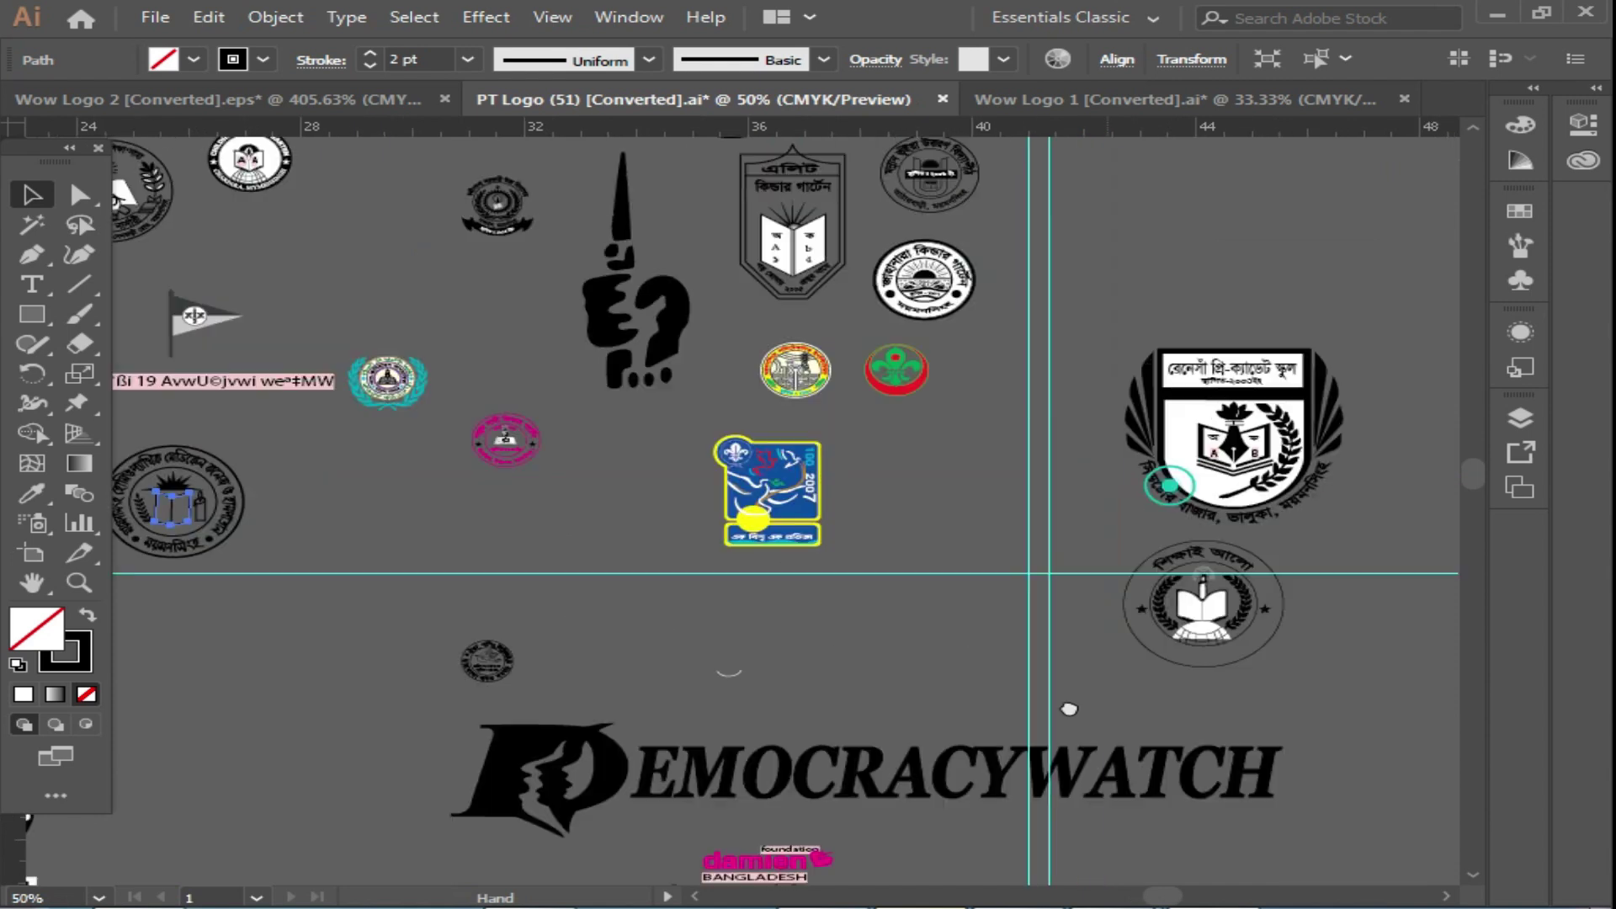
scroll(1108, 654, "down", 15)
scroll(1108, 653, "right", 10)
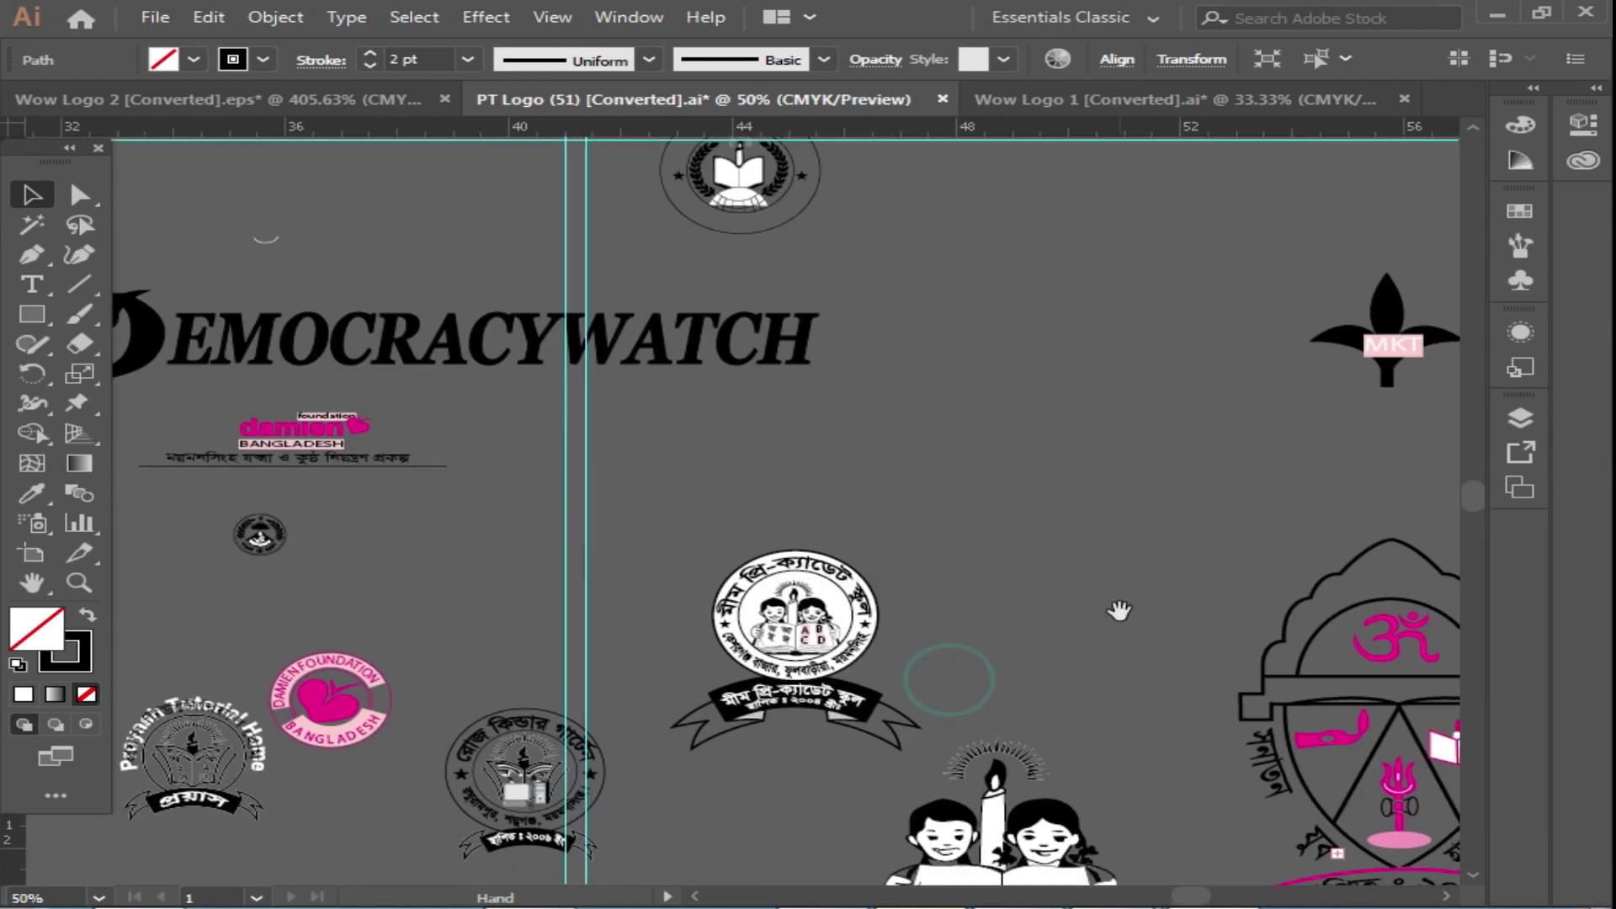
Browse the rest of the PT Logo (51) collection, from the lotus artwork to the microscope and candle emblems.
scroll(955, 553, "down", 8)
scroll(926, 560, "right", 10)
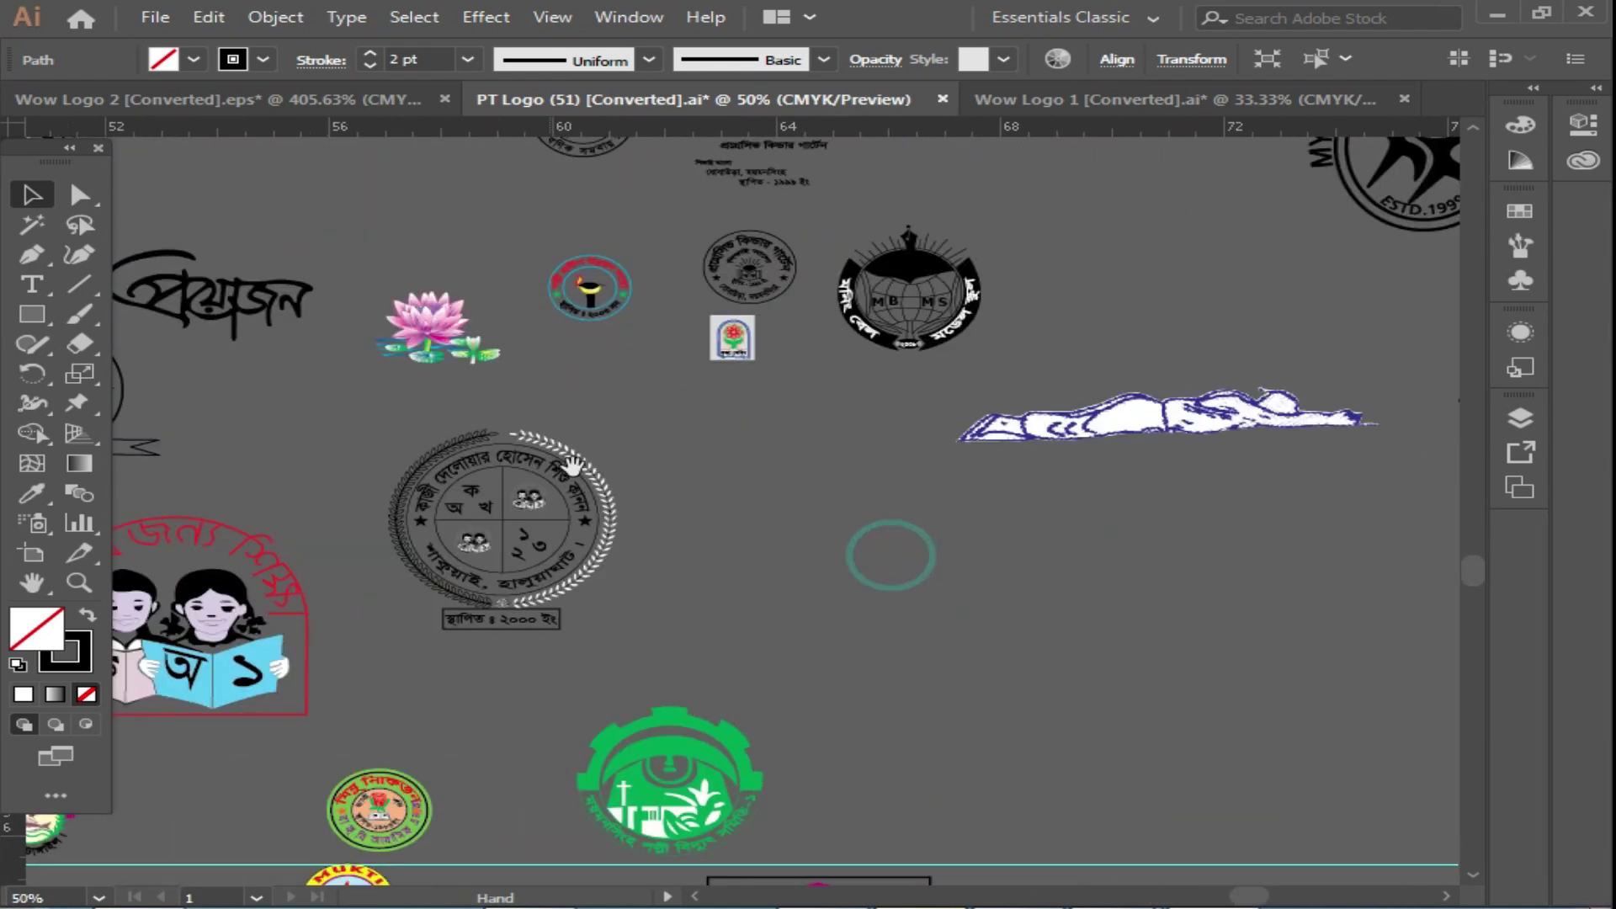
scroll(790, 623, "down", 8)
scroll(789, 623, "left", 11)
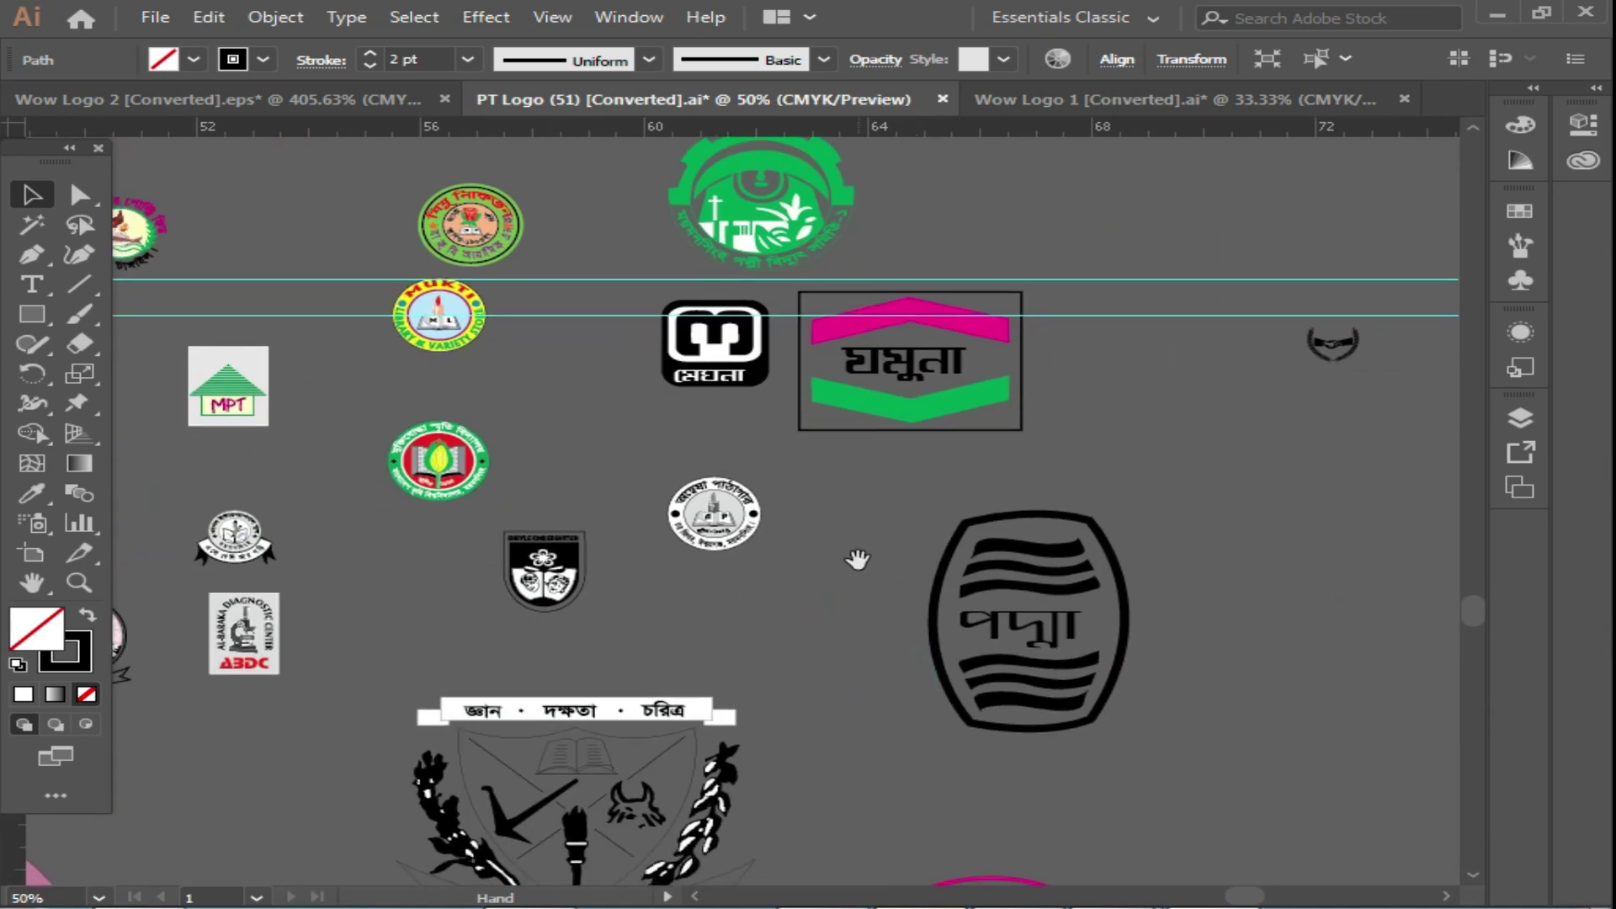
scroll(738, 522, "up", 4)
scroll(834, 438, "up", 2)
scroll(716, 354, "left", 4)
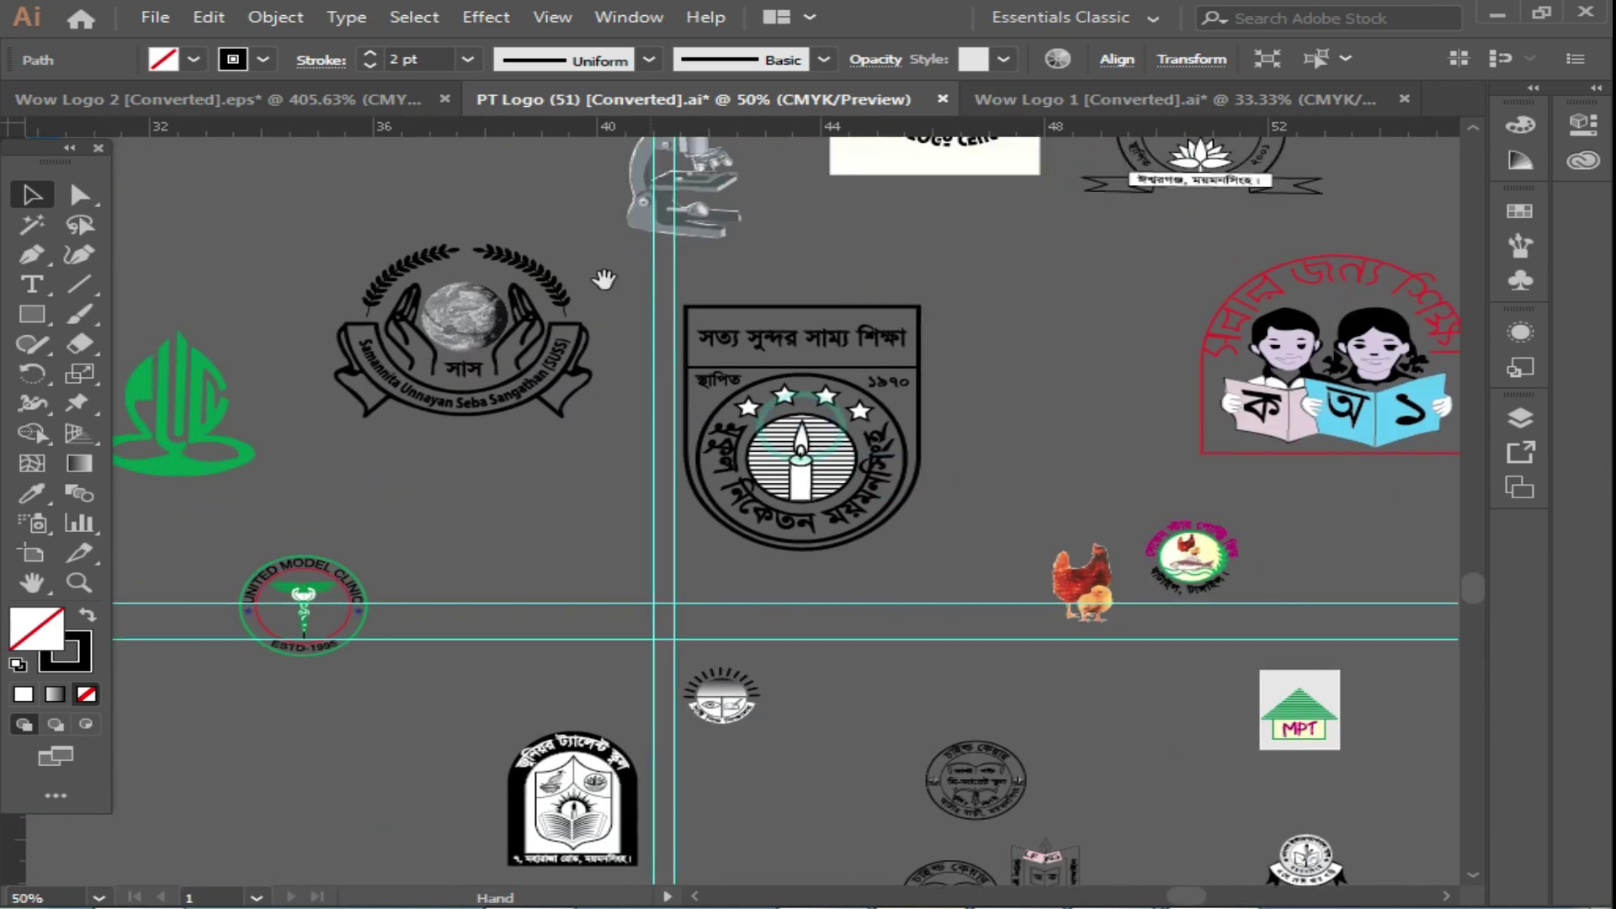
Switch to the Wow Logo 2 document and look over its school emblems, flags and World Vision and Walton logos.
left_click(240, 98)
left_click_drag(992, 400, 653, 598)
left_click_drag(1221, 274, 723, 389)
left_click_drag(819, 578, 889, 415)
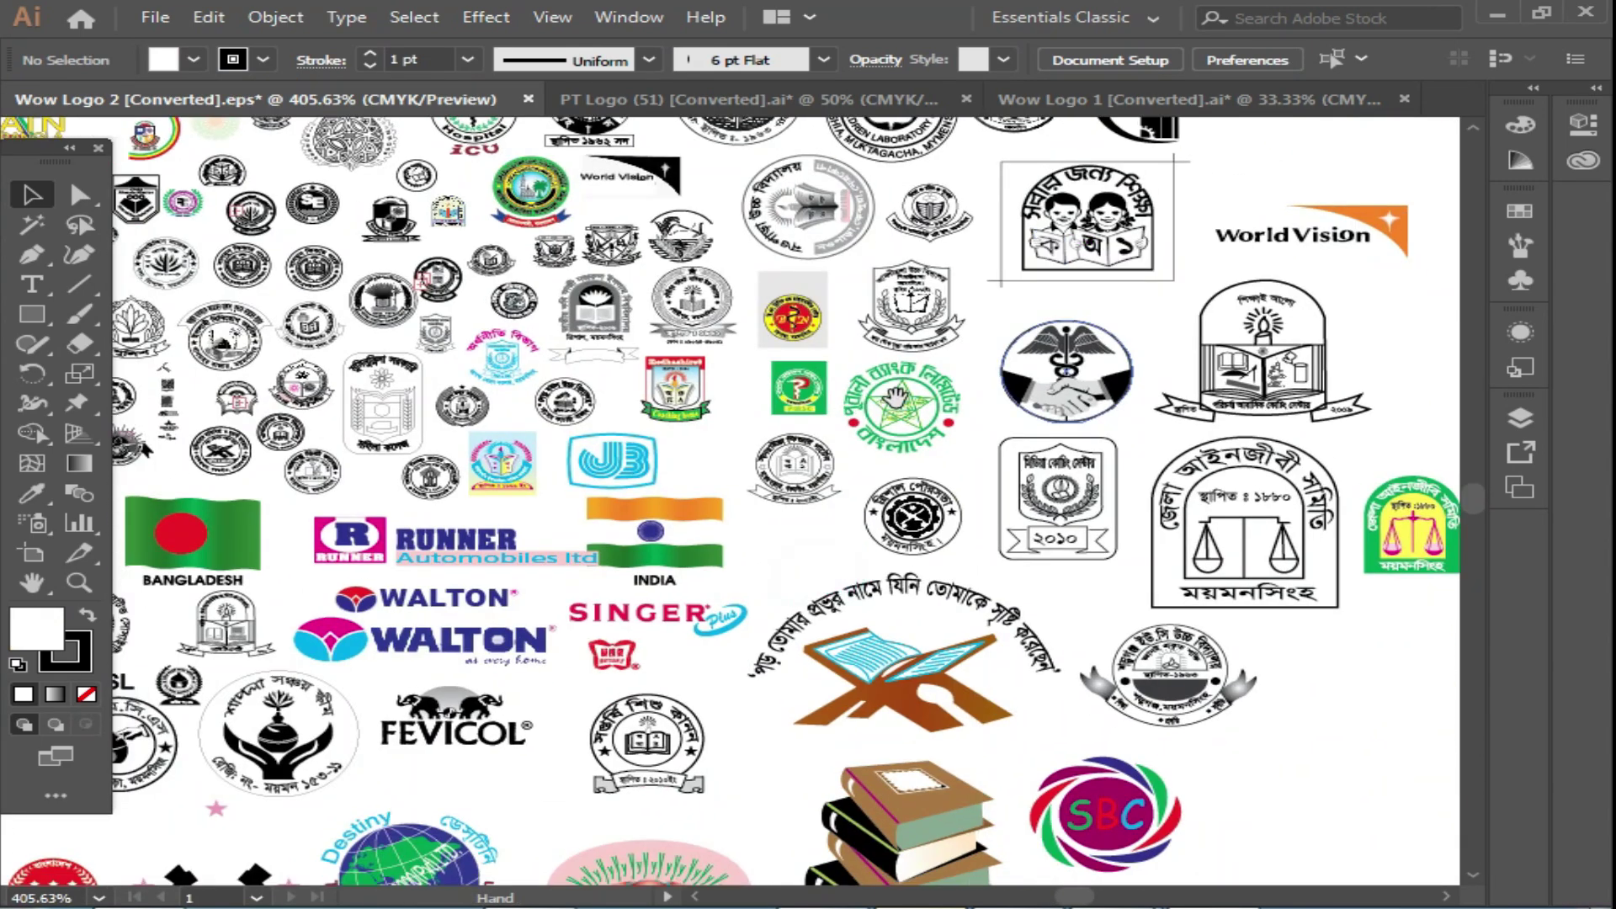
scroll(897, 383, "down", 10)
Inspect the Destiny globe logo and the round red and red-green emblems up close by selecting them.
left_click_drag(413, 376, 696, 455)
key("z")
left_click(670, 518)
left_click(669, 518)
left_click(518, 573)
left_click(1125, 403)
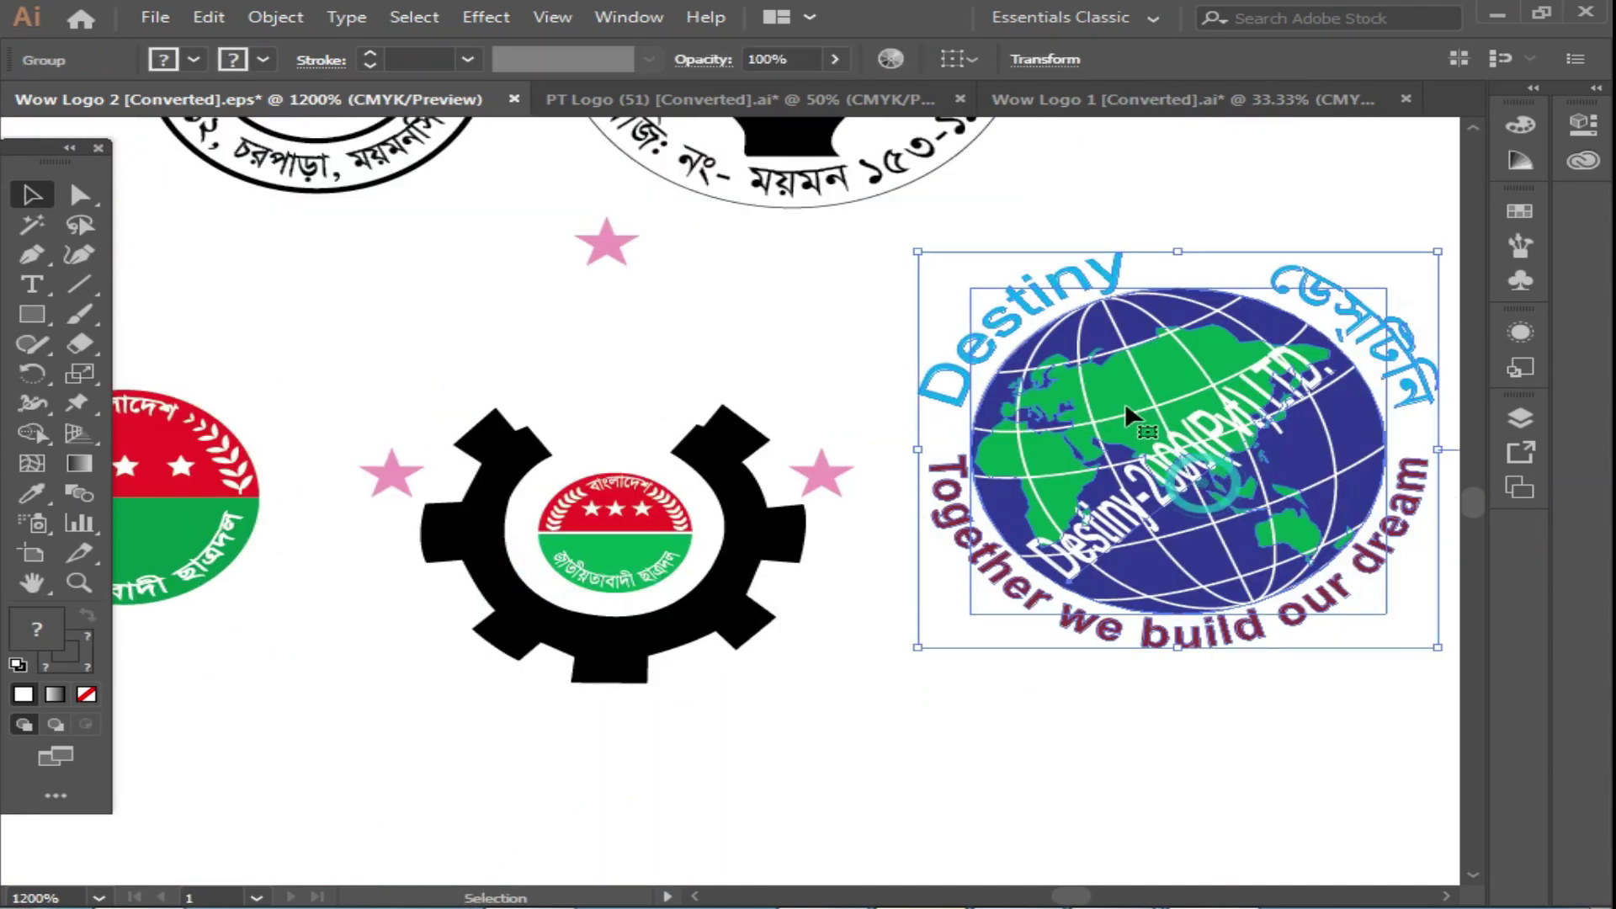
left_click(138, 476)
left_click_drag(425, 441, 614, 642)
left_click(296, 721)
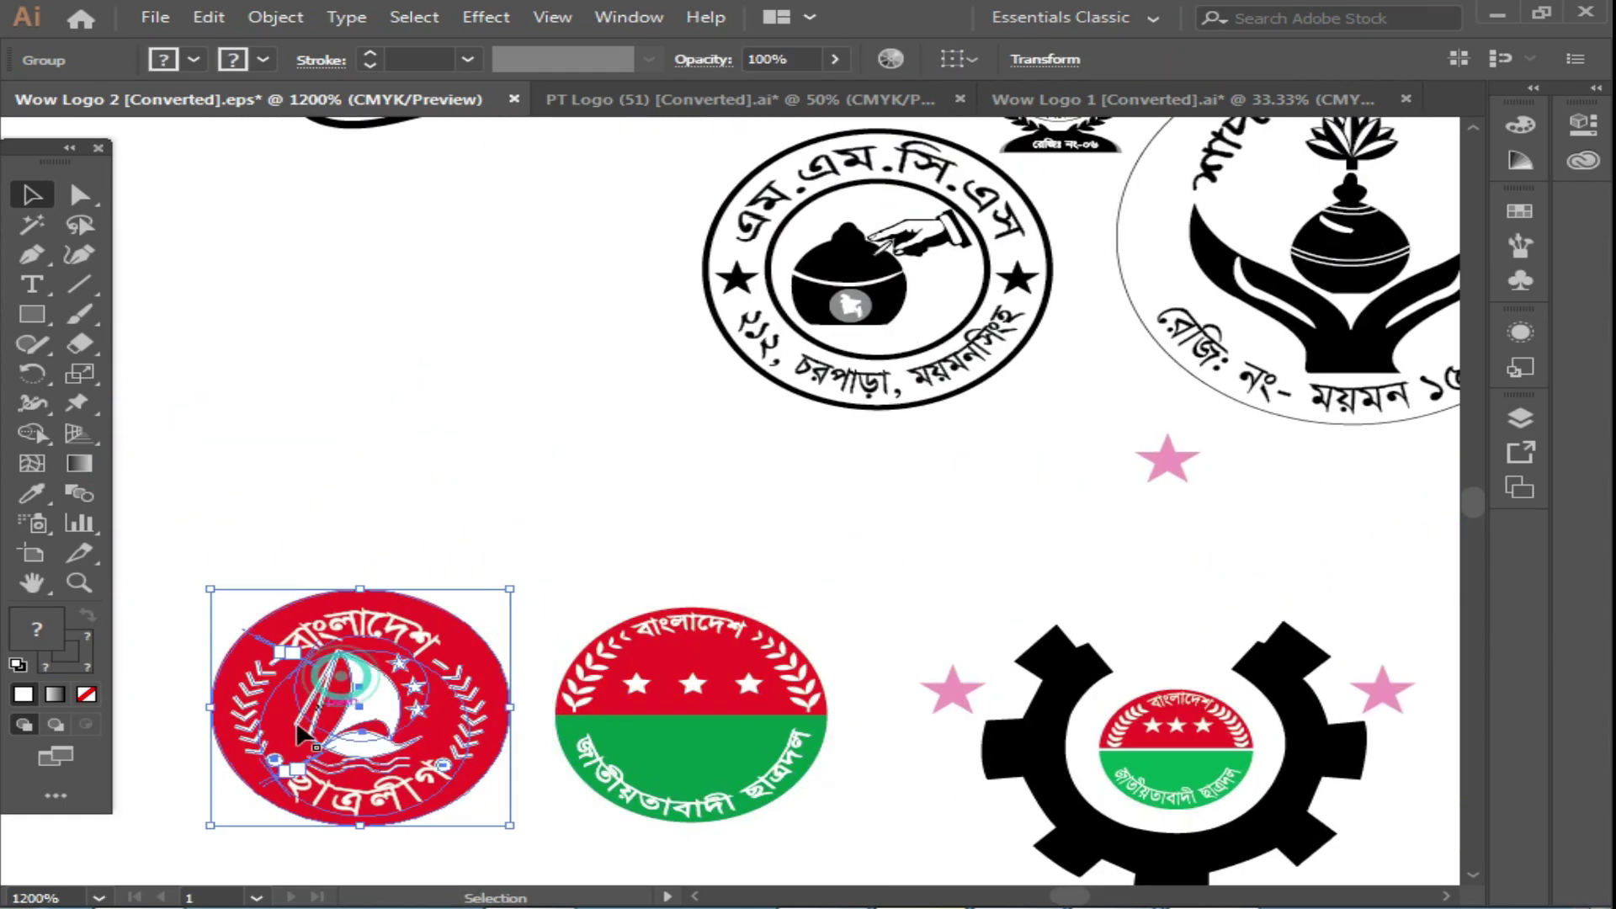
Inspect the SPMCSL logo by selecting it, along with the lotus artwork and the round pot emblem nearby.
scroll(690, 522, "up", 5)
scroll(691, 522, "right", 2)
left_click(691, 522)
left_click(538, 159)
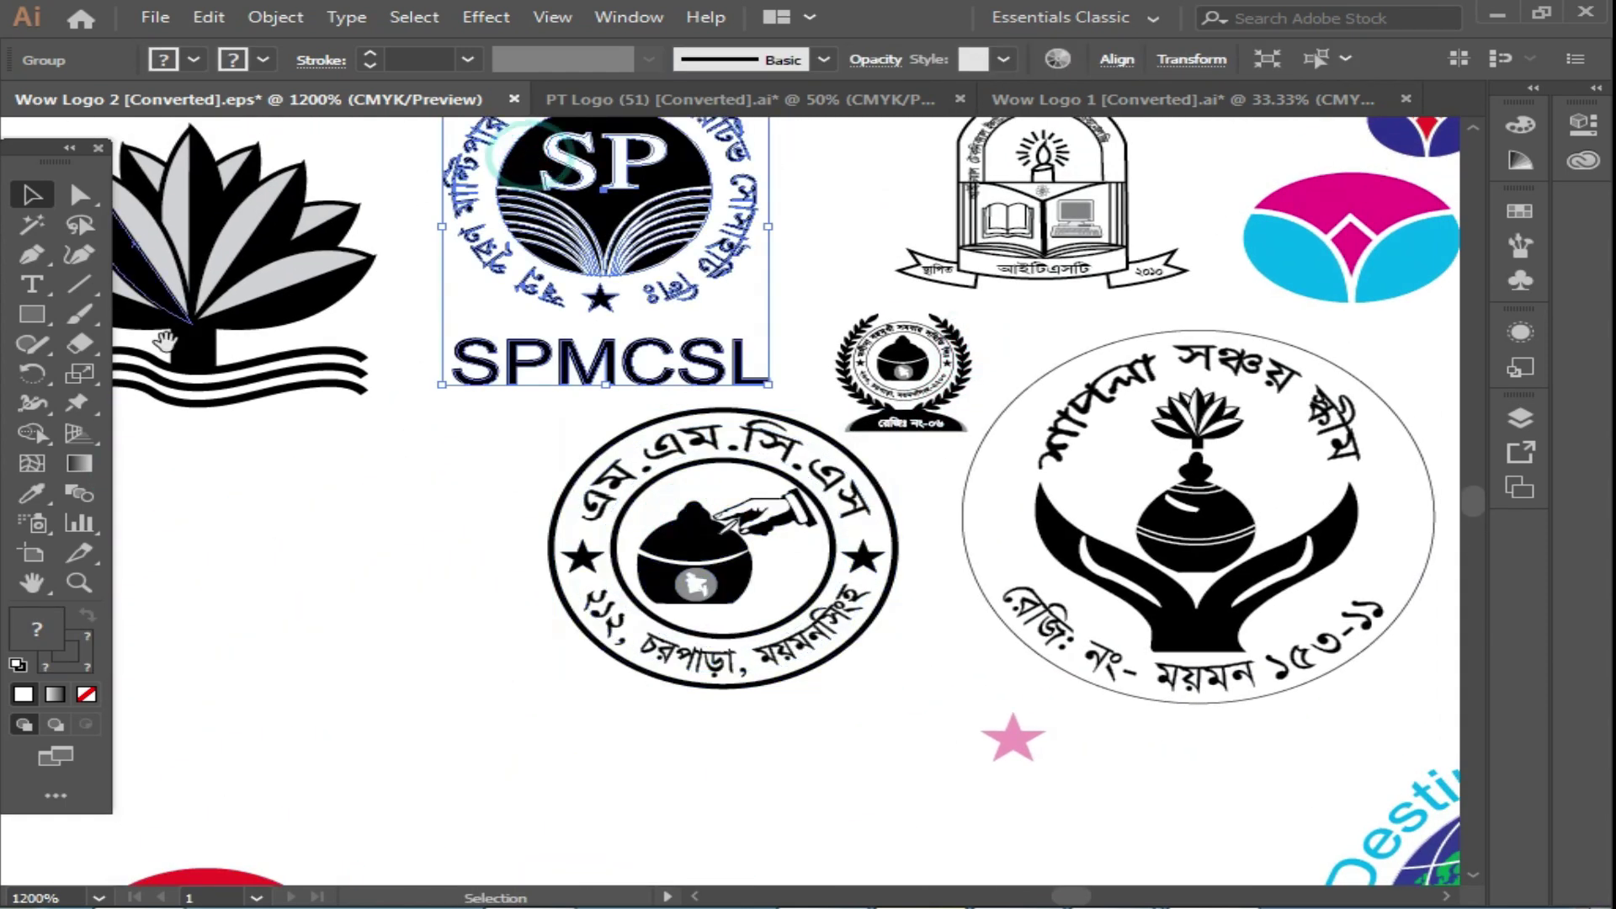
scroll(538, 337, "up", 4)
left_click(455, 405)
scroll(831, 396, "up", 5)
scroll(831, 396, "right", 1)
left_click(831, 396)
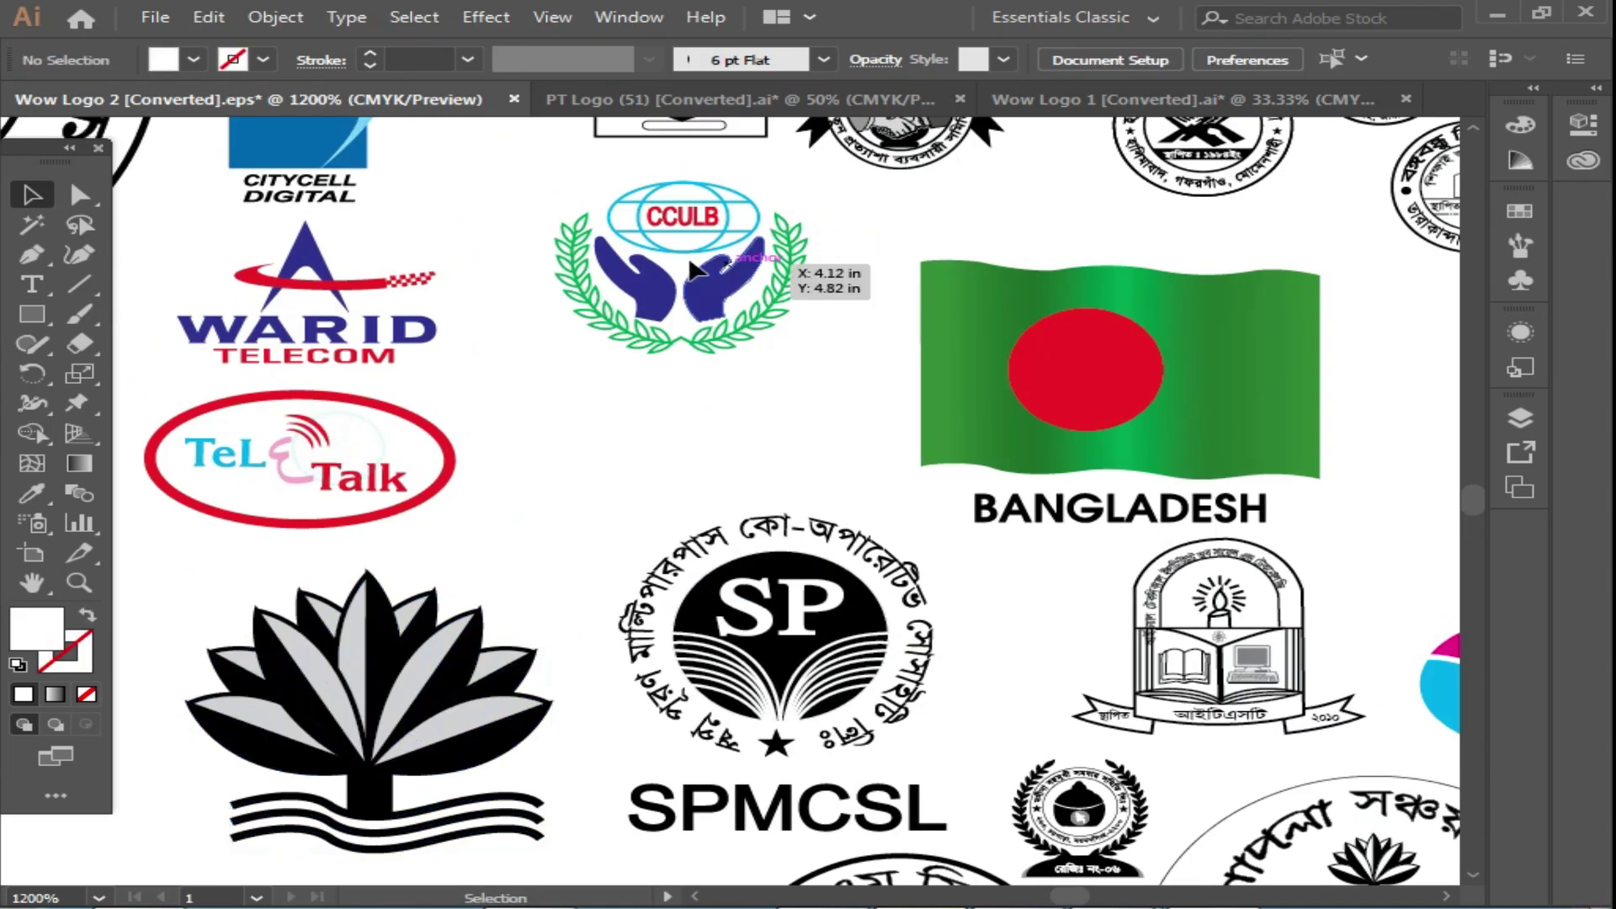
Look over the CCULB, Warid Telecom and TeleTalk logos and the school emblems above the Bangladesh flag.
scroll(1166, 392, "down", 1)
scroll(594, 308, "up", 2)
left_click(867, 328)
left_click(539, 295)
left_click(531, 210)
left_click_drag(1080, 252, 581, 500)
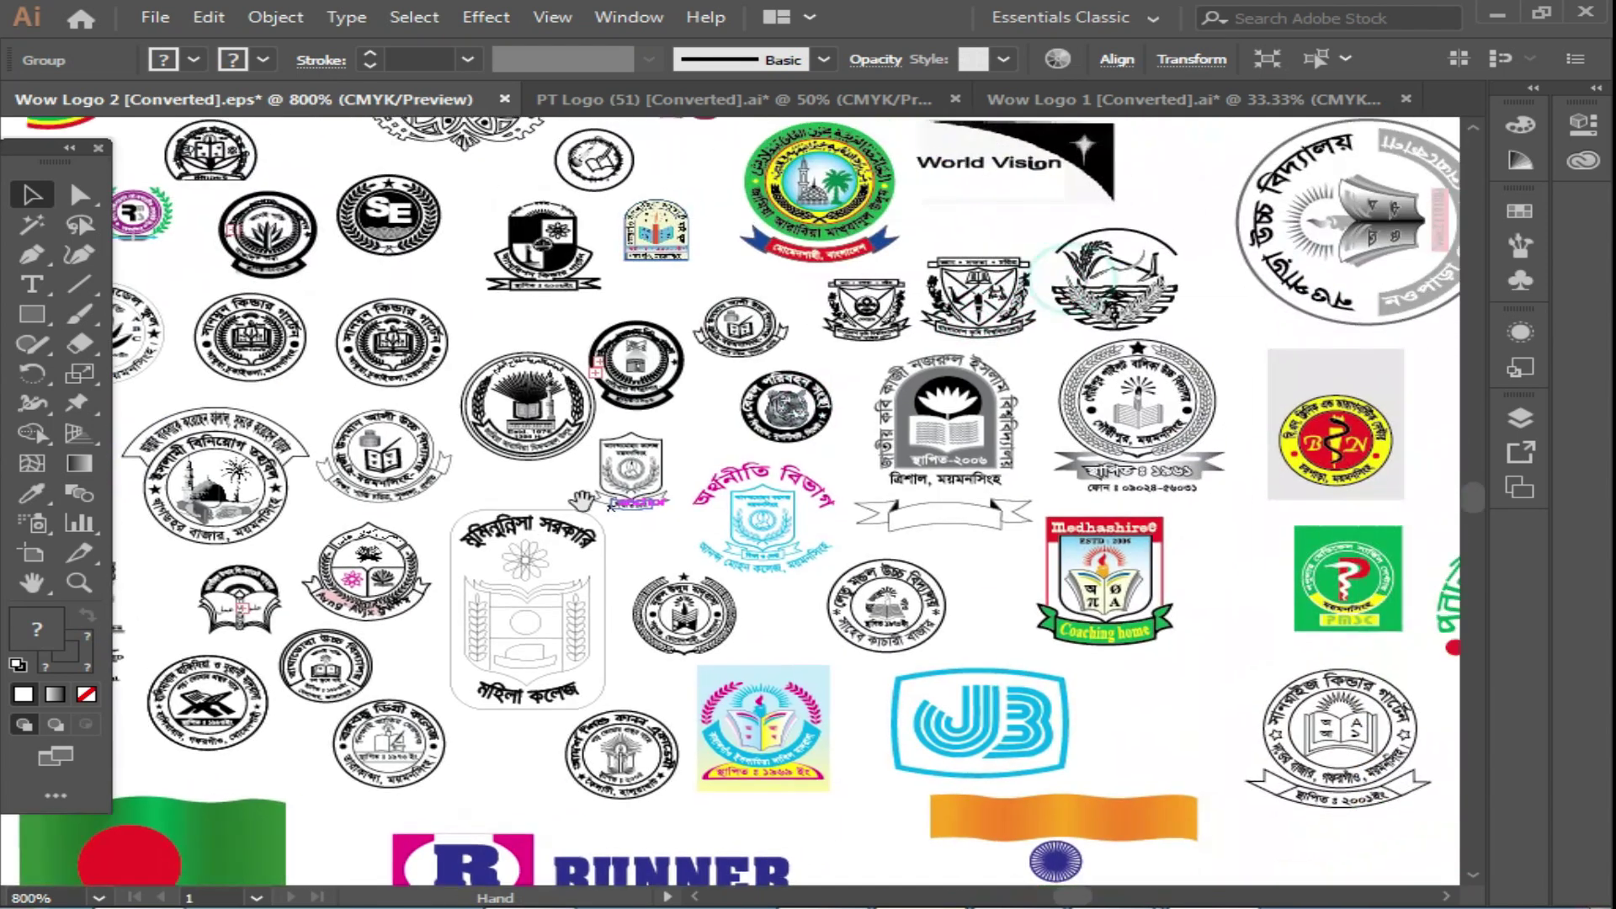
Inspect the vector outlines of the two round book emblems and the yellow and red BN clinic logo by selecting them.
left_click(430, 387)
left_click(250, 337)
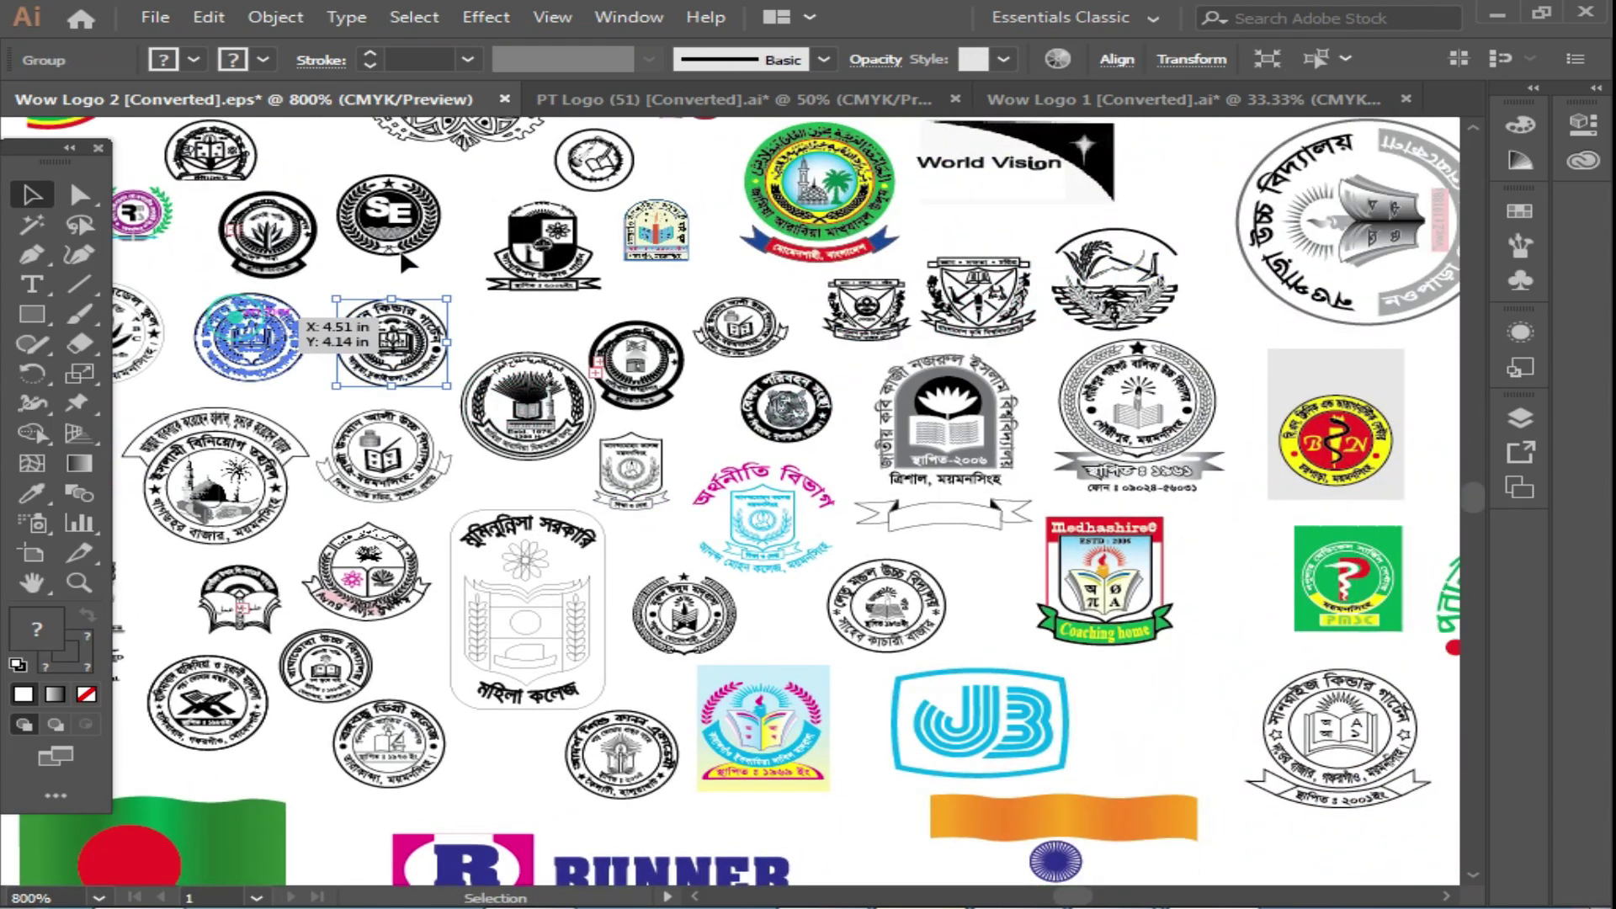
left_click(1299, 317)
left_click(1371, 444)
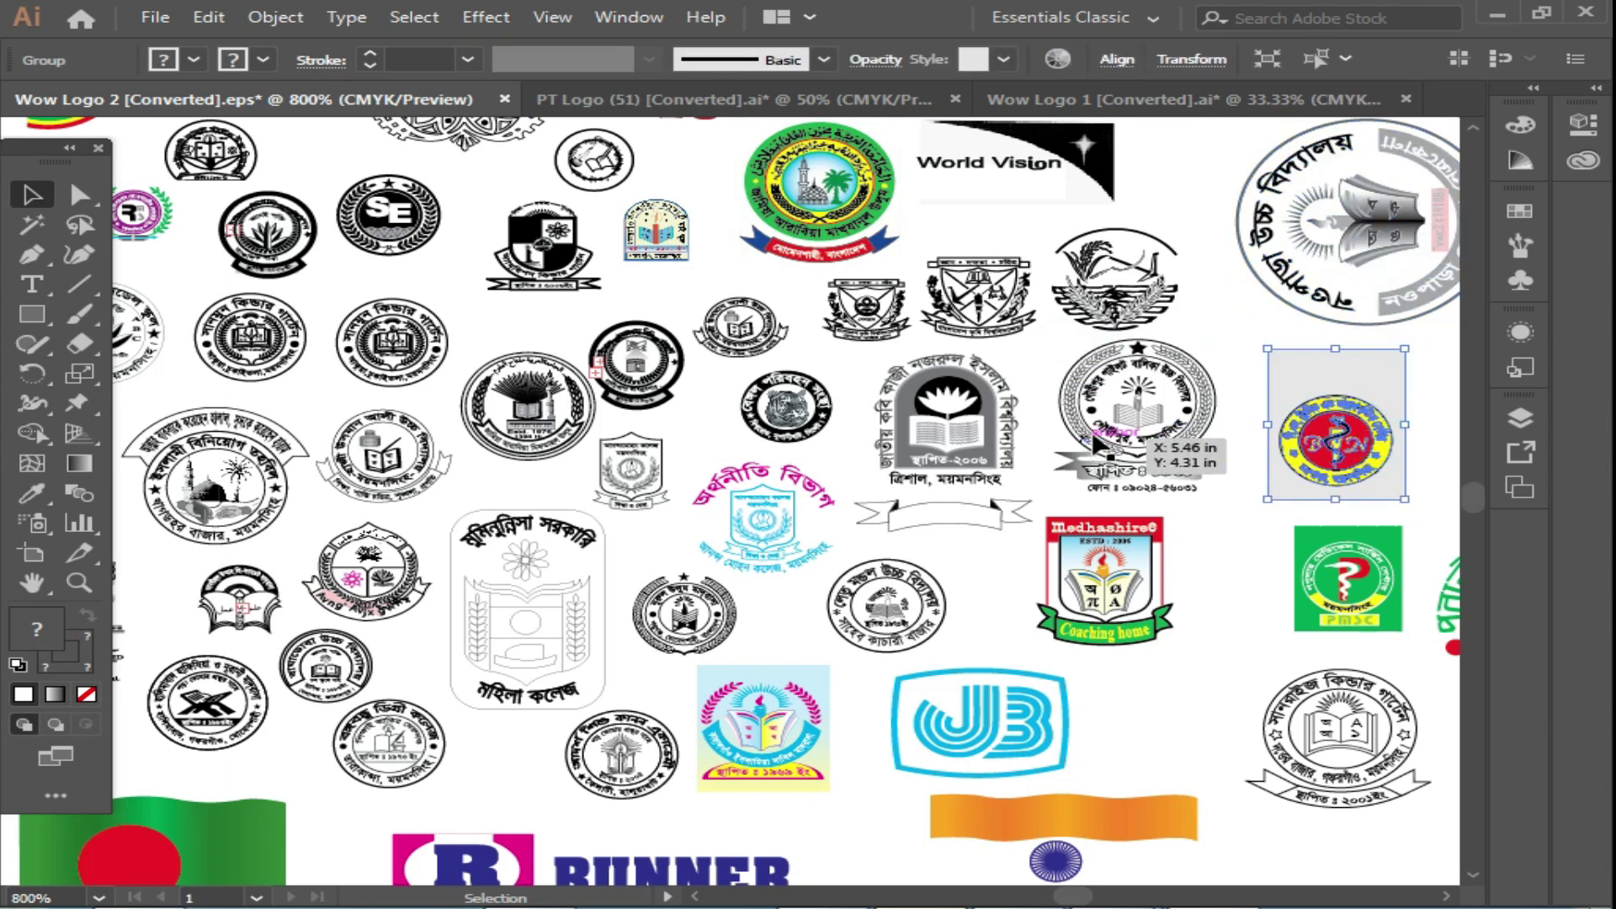
Examine the round girls' school emblem with the candle and open book at 2400% zoom.
left_click(1086, 436)
left_click_drag(801, 534, 578, 433)
left_click(577, 434)
left_click(648, 701)
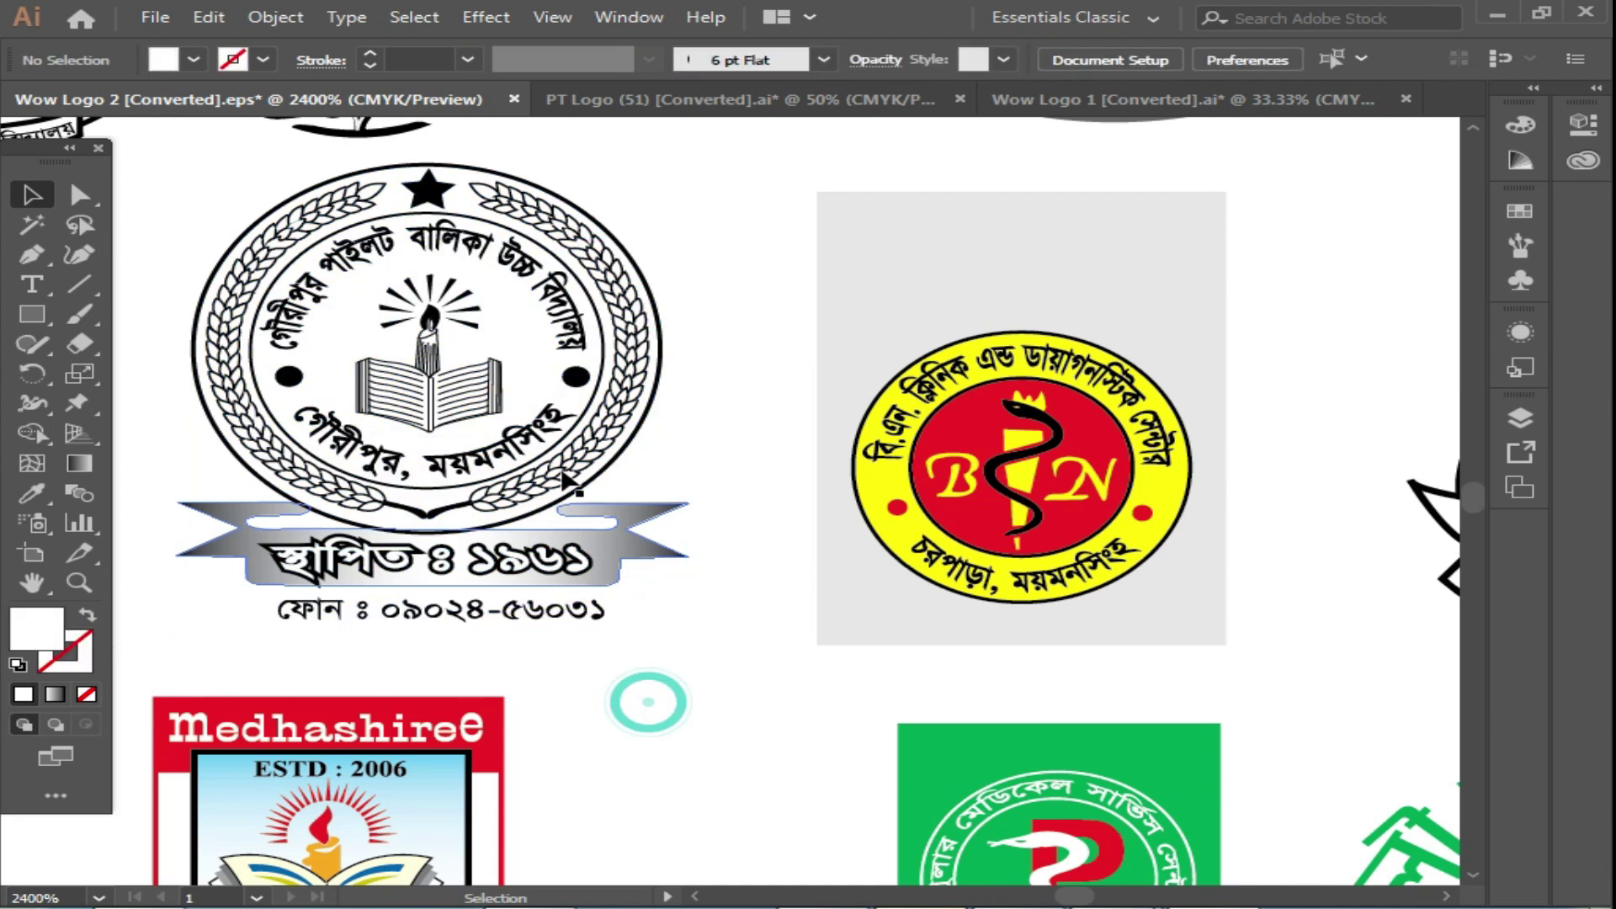
Look at the winged caduceus and handshake emblem and the logos above it at 1600% zoom.
left_click(788, 552, "alt")
left_click_drag(935, 418, 739, 394)
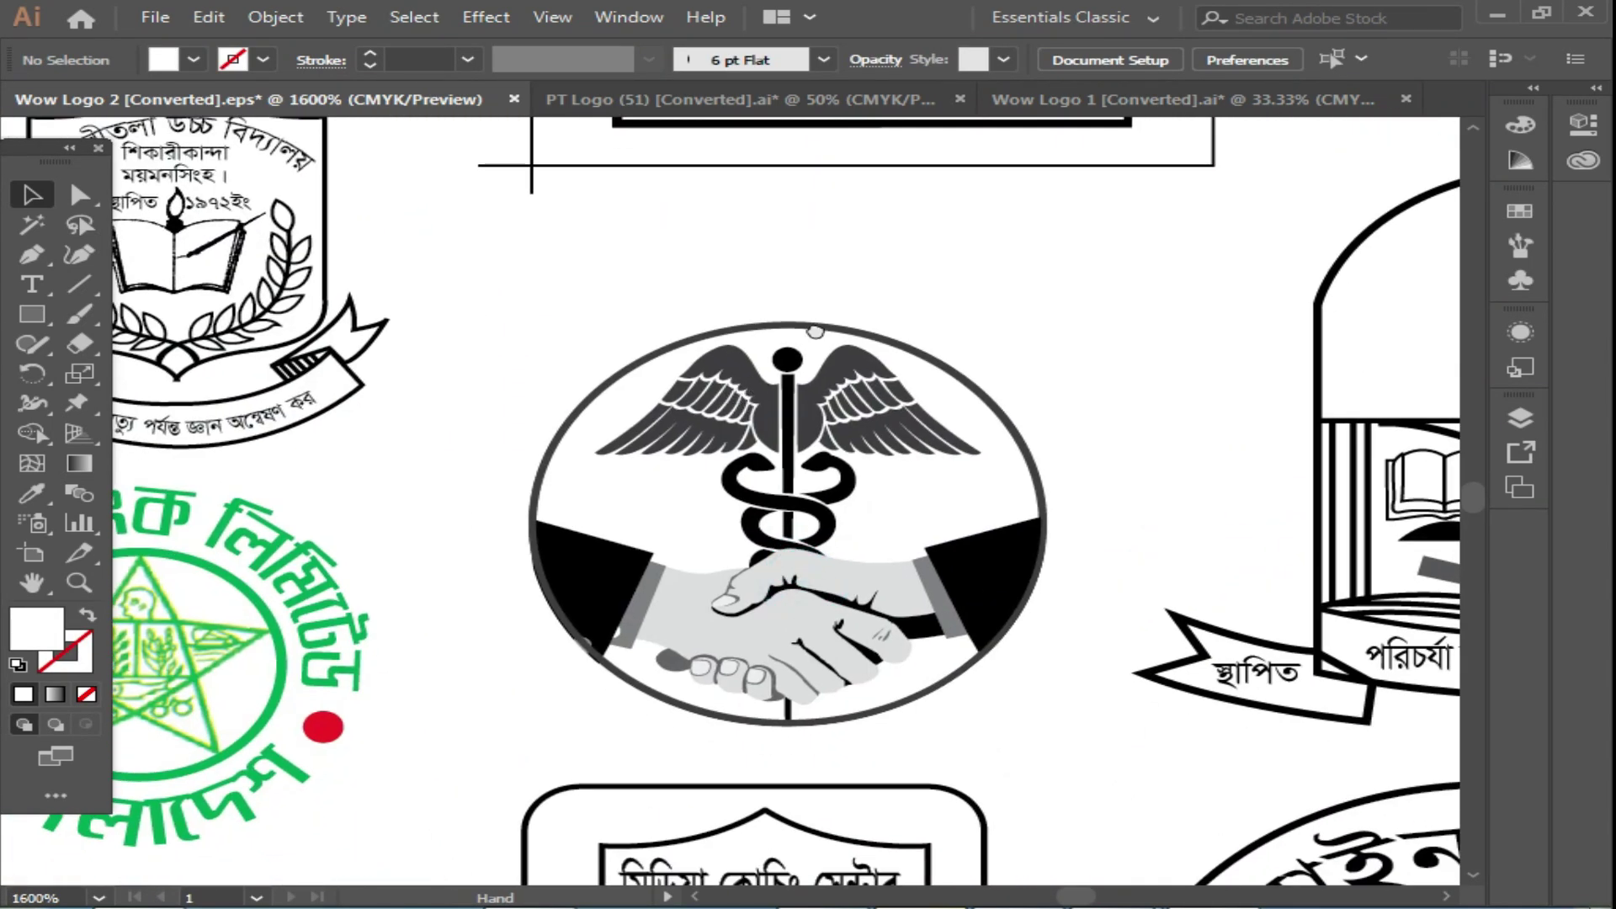
left_click_drag(815, 331, 857, 794)
left_click_drag(1436, 155, 1219, 758)
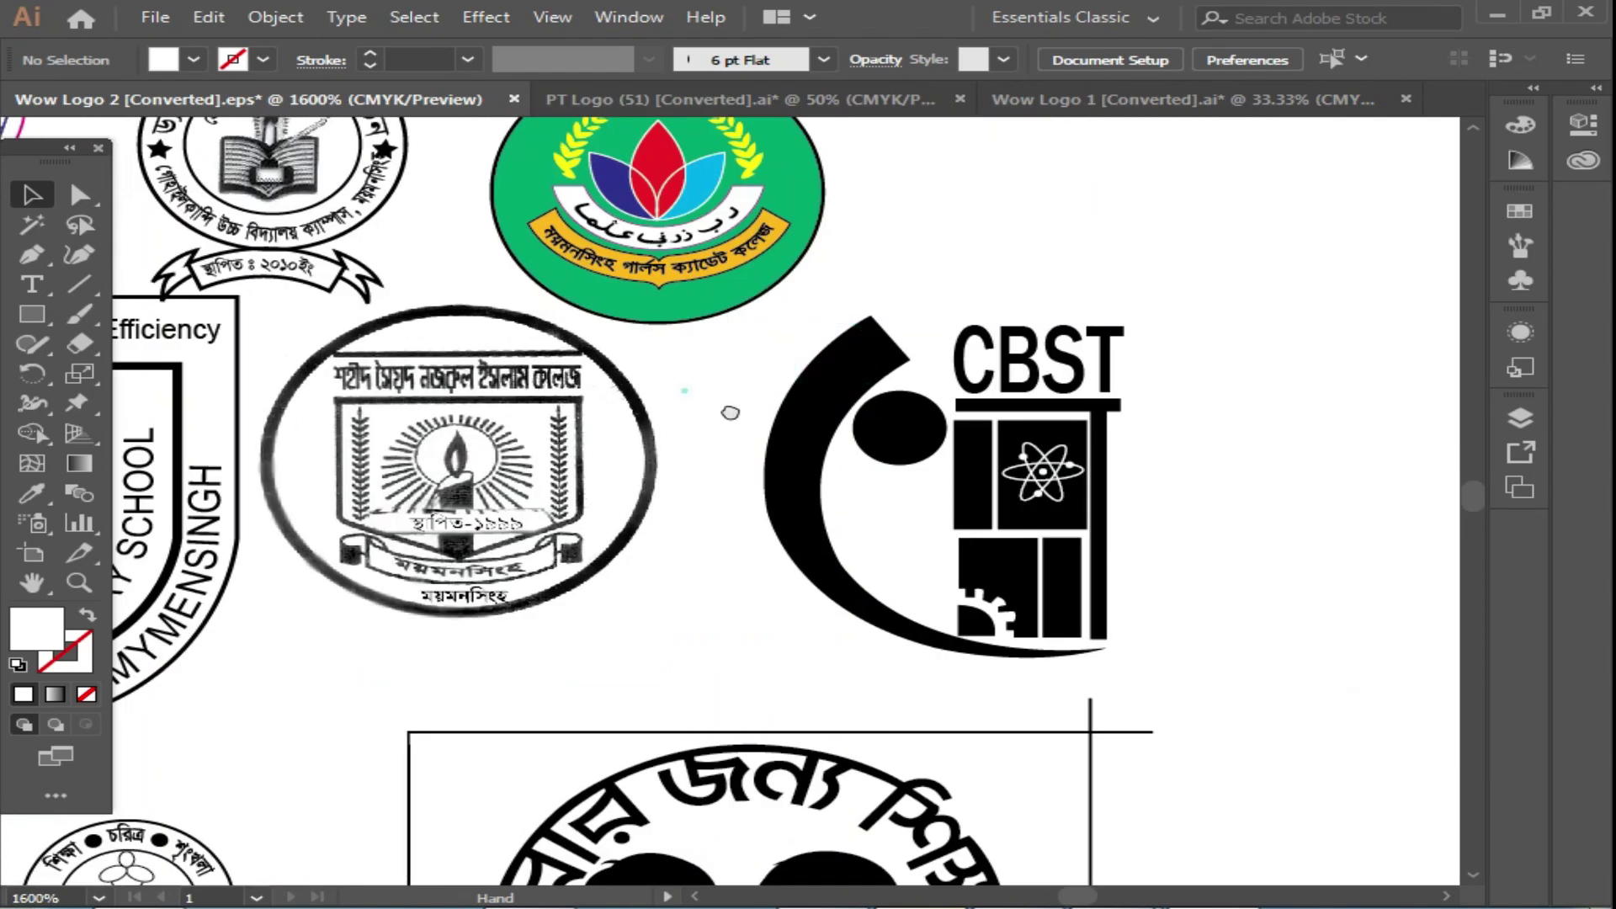
Browse from the CBST logo across the neighbouring school emblems to the telecom logos and flags at wider zoom.
left_click_drag(730, 413, 1142, 474)
left_click_drag(684, 390, 933, 559)
left_click_drag(728, 408, 927, 516)
left_click_drag(576, 427, 921, 591)
left_click(522, 417, "ctrl+alt")
left_click(522, 416, "ctrl+alt")
key("ctrl+minus")
left_click_drag(522, 417, 1171, 138)
left_click_drag(760, 404, 824, 198)
left_click_drag(758, 547, 834, 388)
left_click_drag(776, 674, 776, 555)
left_click_drag(776, 617, 852, 530)
left_click_drag(1204, 444, 875, 571)
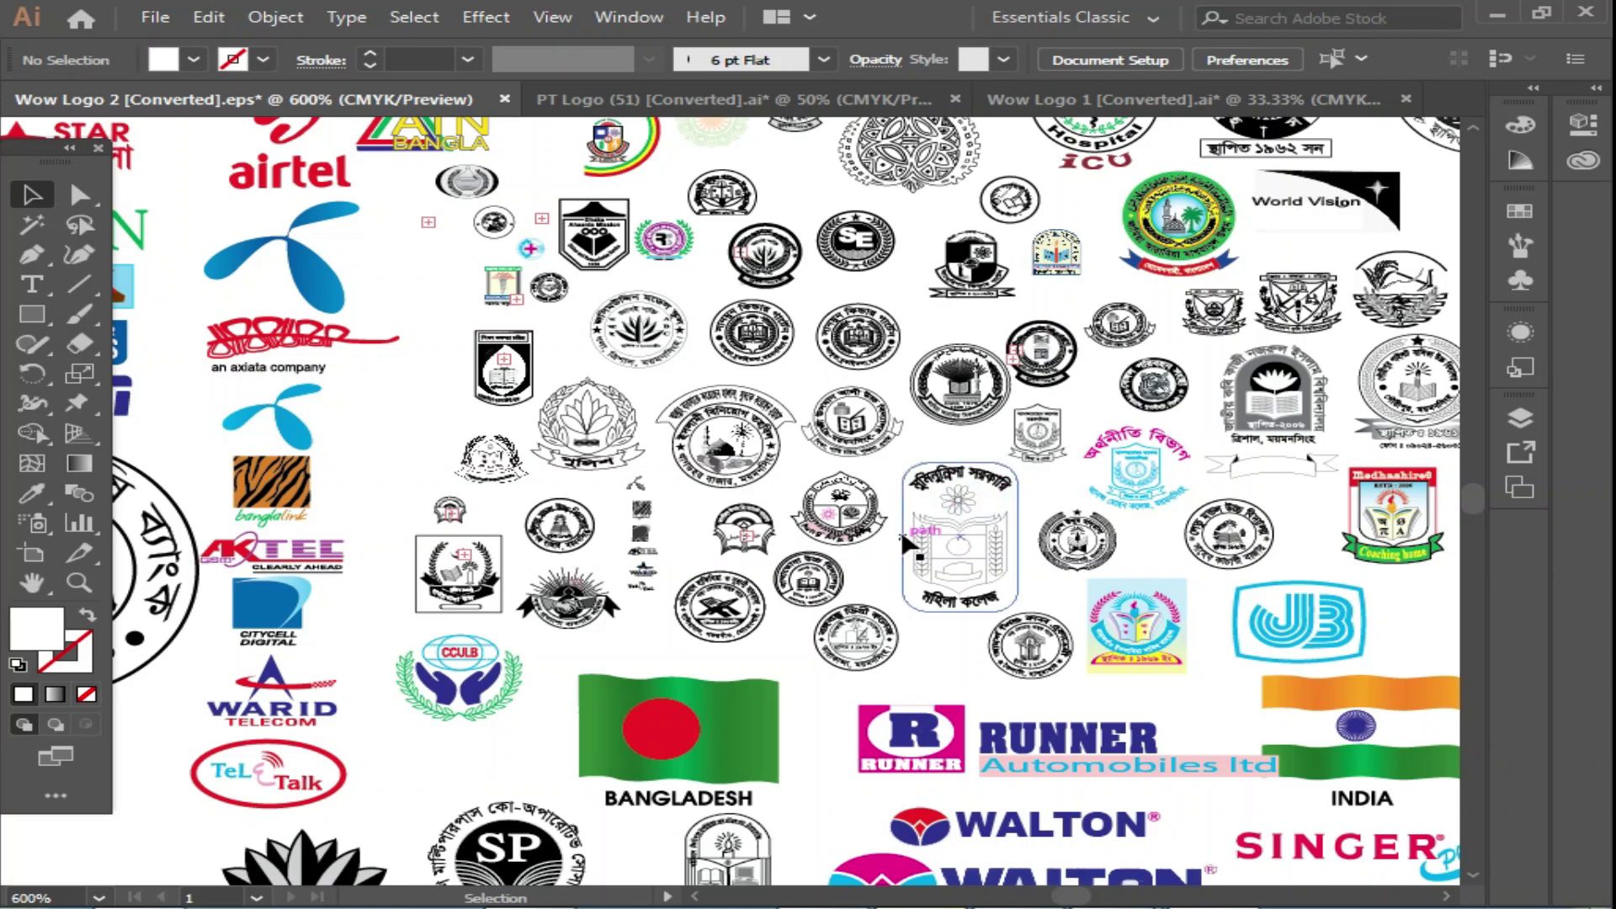
Look over the upper edge of the Wow Logo 2 collection, from the open book to the UDMNS and hospital emblems.
scroll(976, 526, "up", 10)
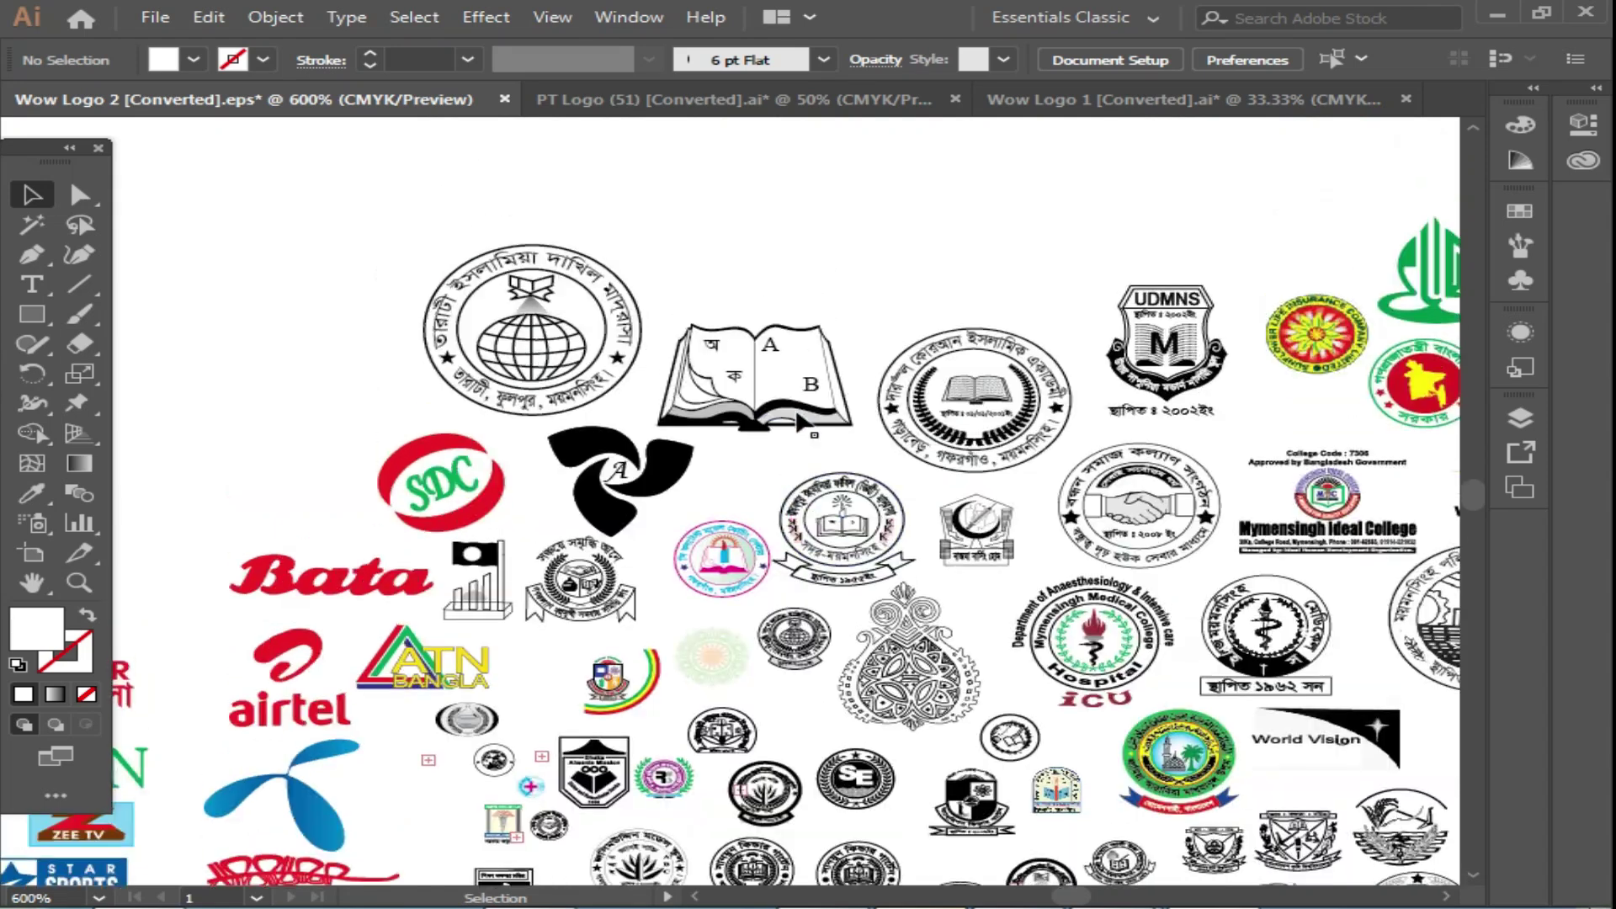
scroll(808, 424, "up", 2)
left_click(455, 433, "ctrl")
left_click(701, 465, "ctrl")
left_click(982, 506, "ctrl")
scroll(908, 602, "down", 2)
scroll(905, 446, "right", 10)
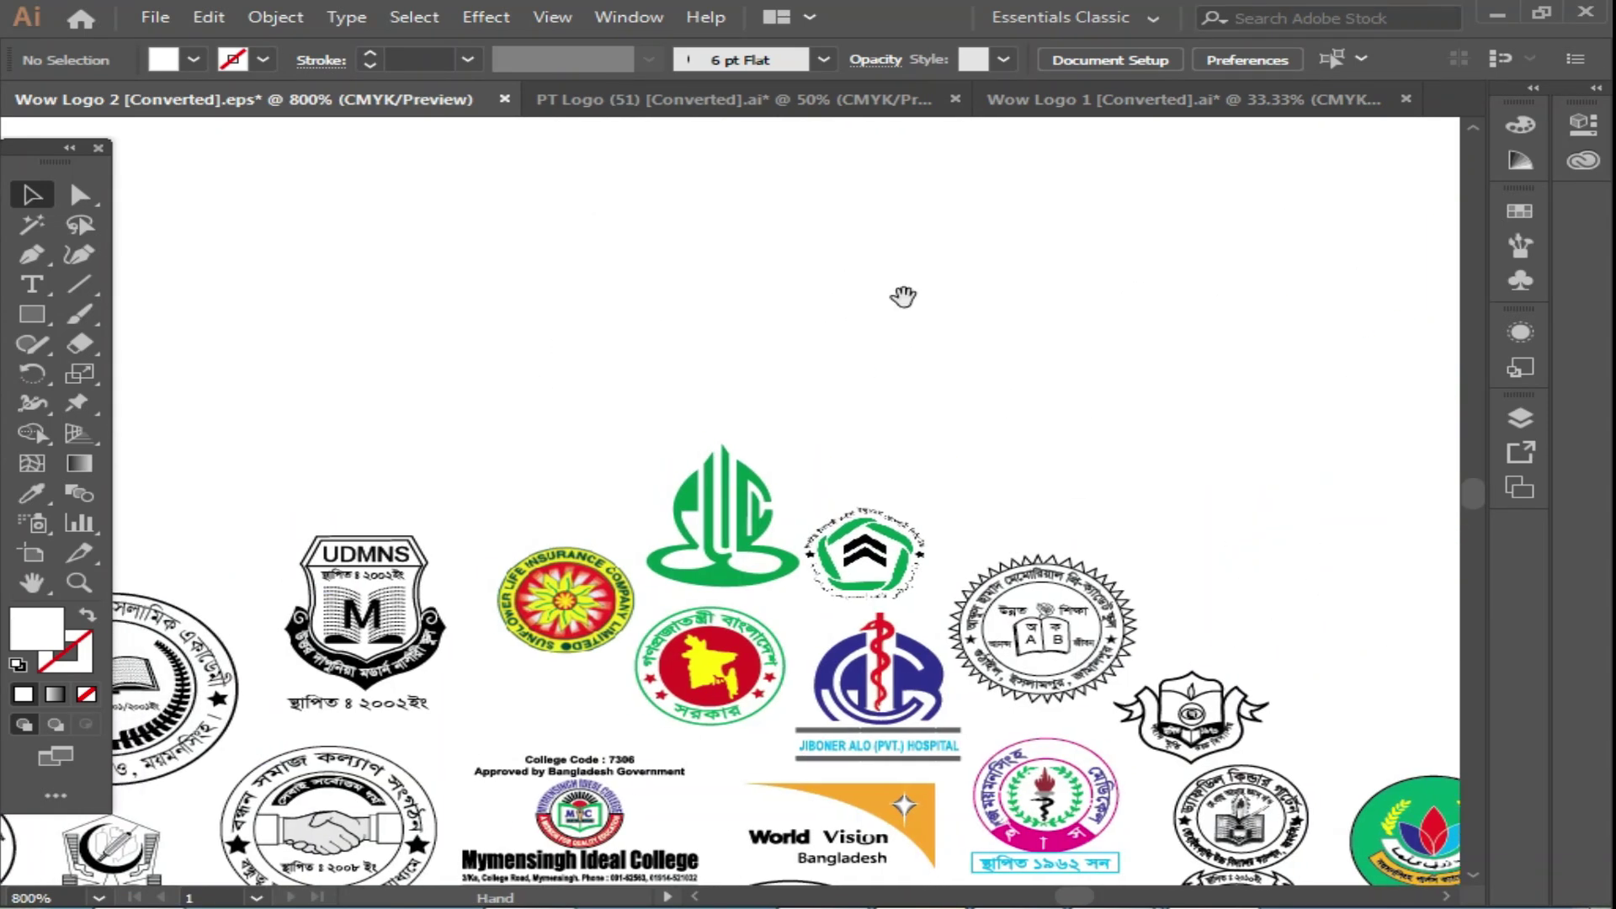
Switch to the Wow Logo 1 document and view its whole logo collection at 16.67% zoom.
left_click(730, 94)
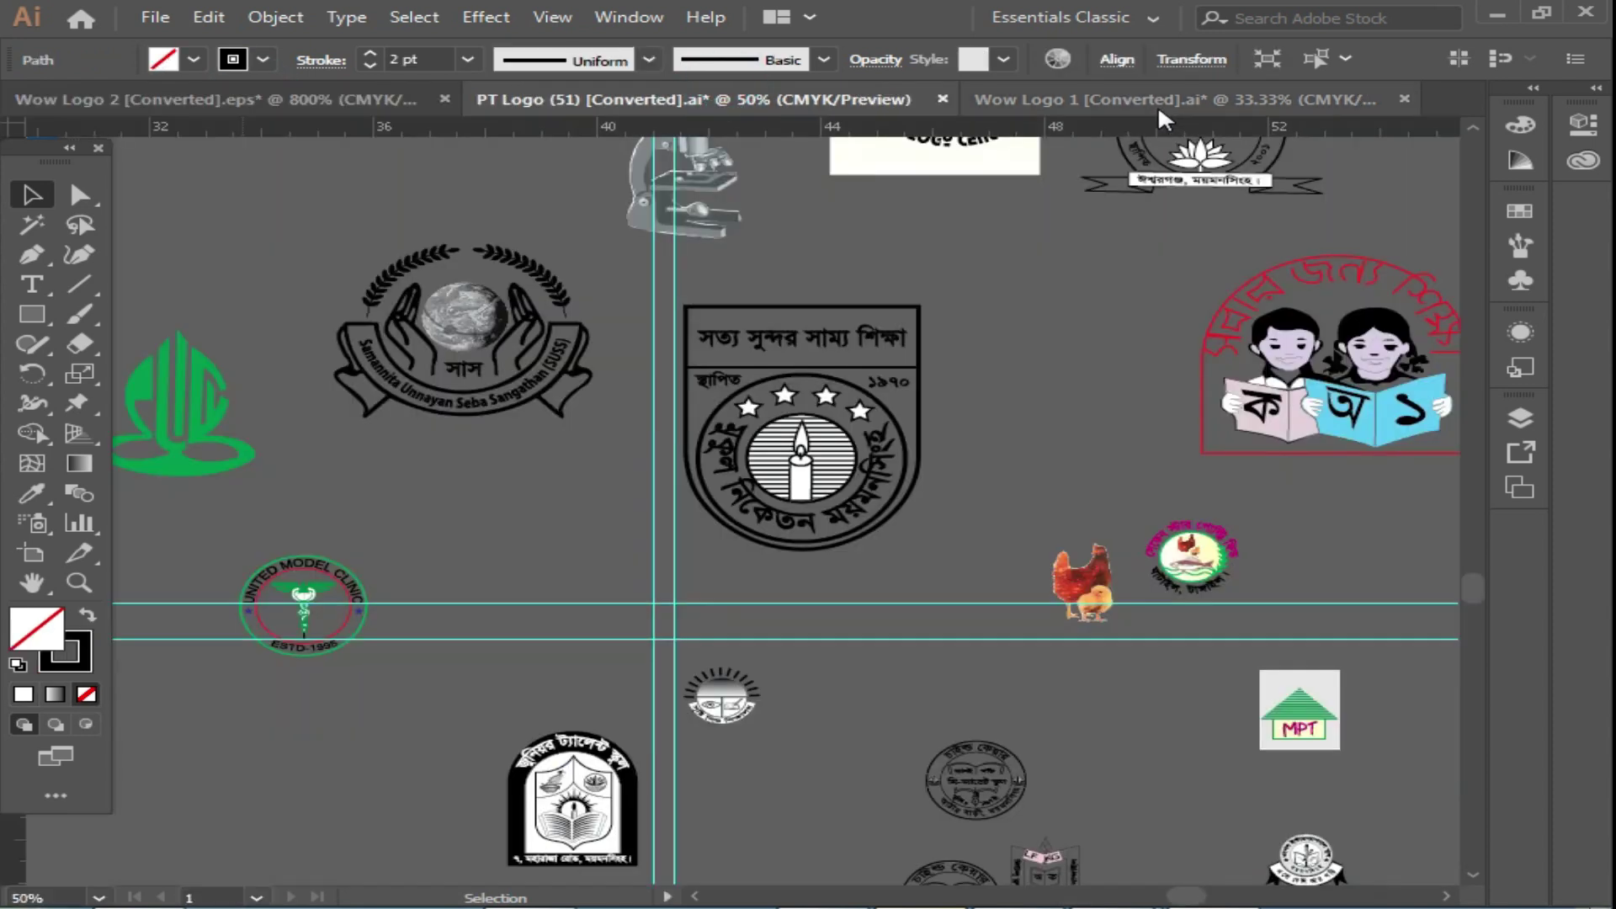
left_click(1158, 101)
left_click(1057, 604, "ctrl+alt")
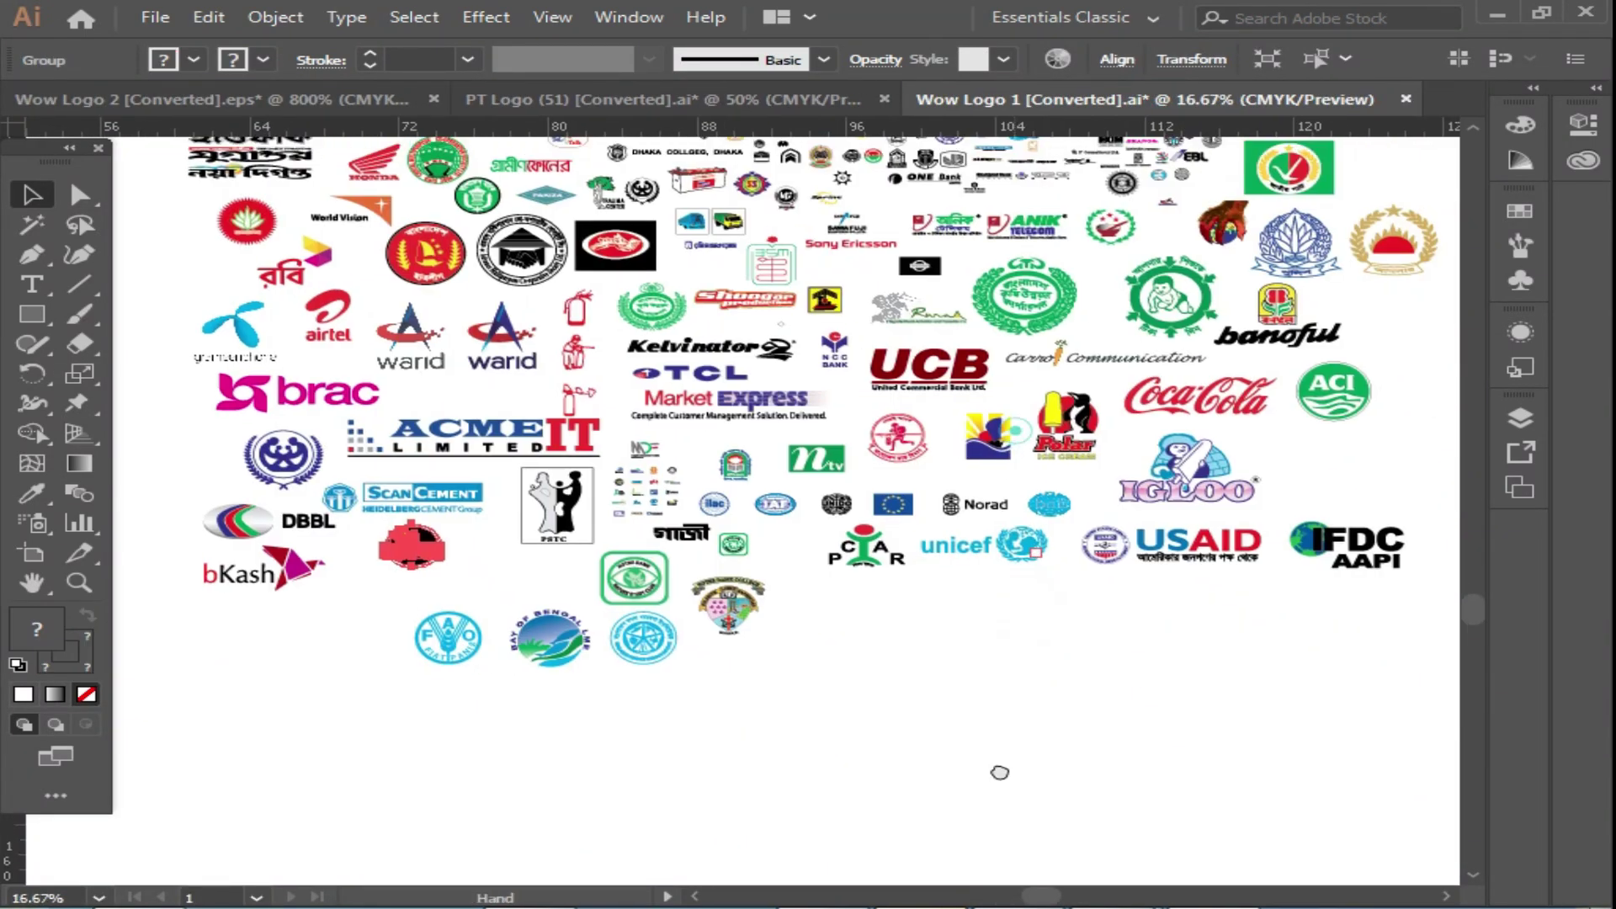
scroll(906, 507, "up", 5)
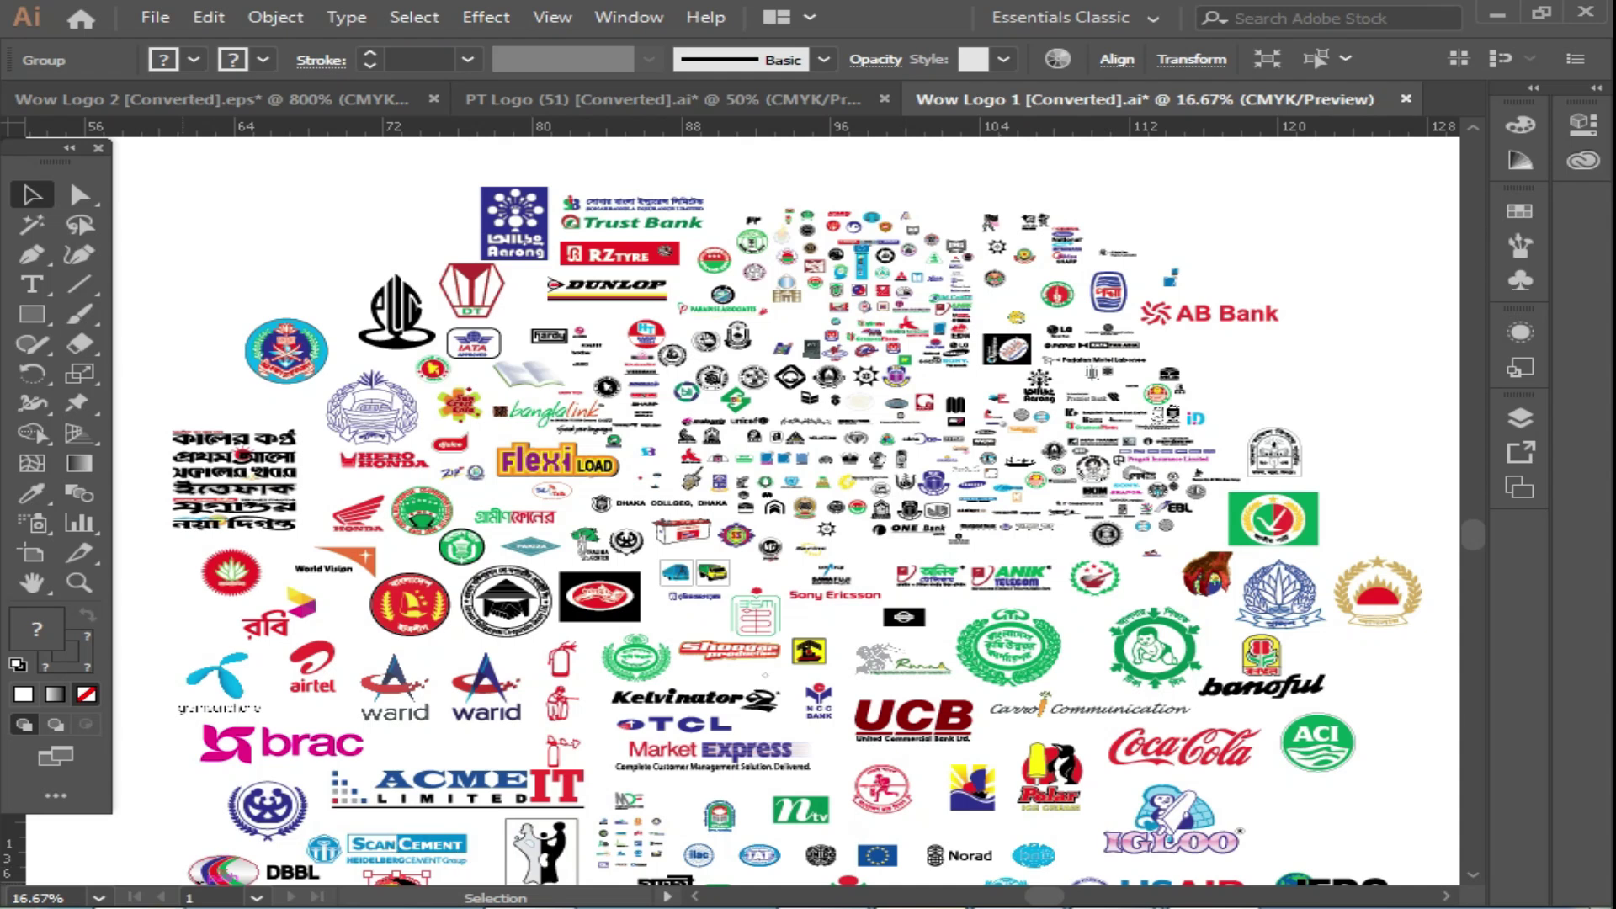
left_click_drag(774, 569, 667, 548)
Examine the yellow and purple facets of the Robi logo up close, and return to a 50% view of the surrounding logos.
left_click(817, 543, "ctrl+alt")
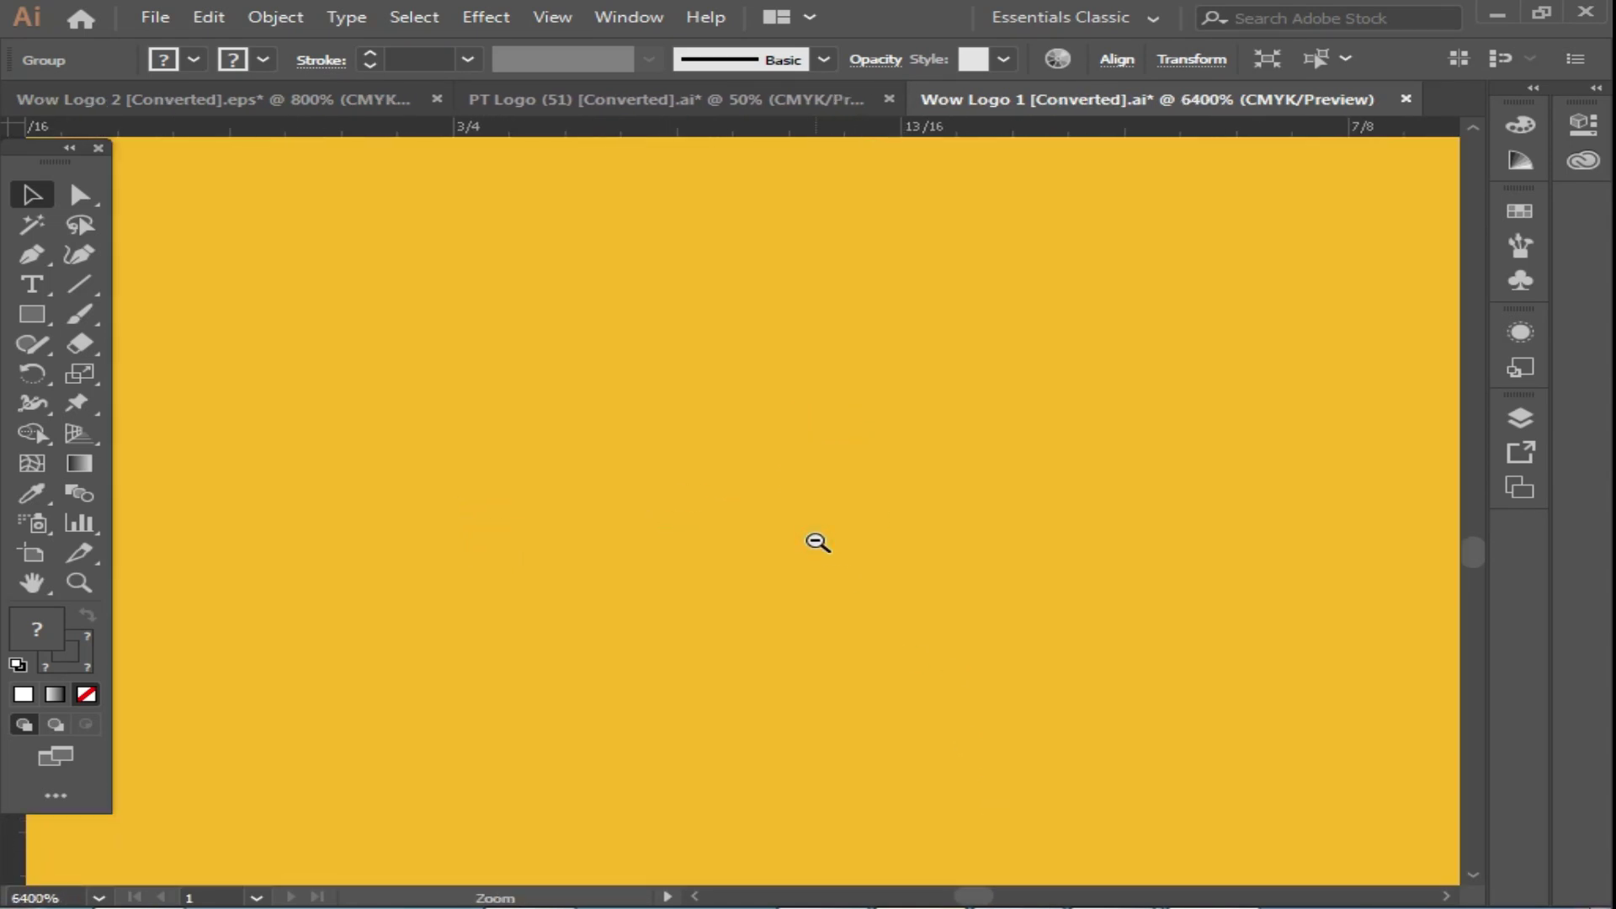
left_click(841, 471, "alt")
left_click(845, 469, "alt")
left_click(845, 481, "alt")
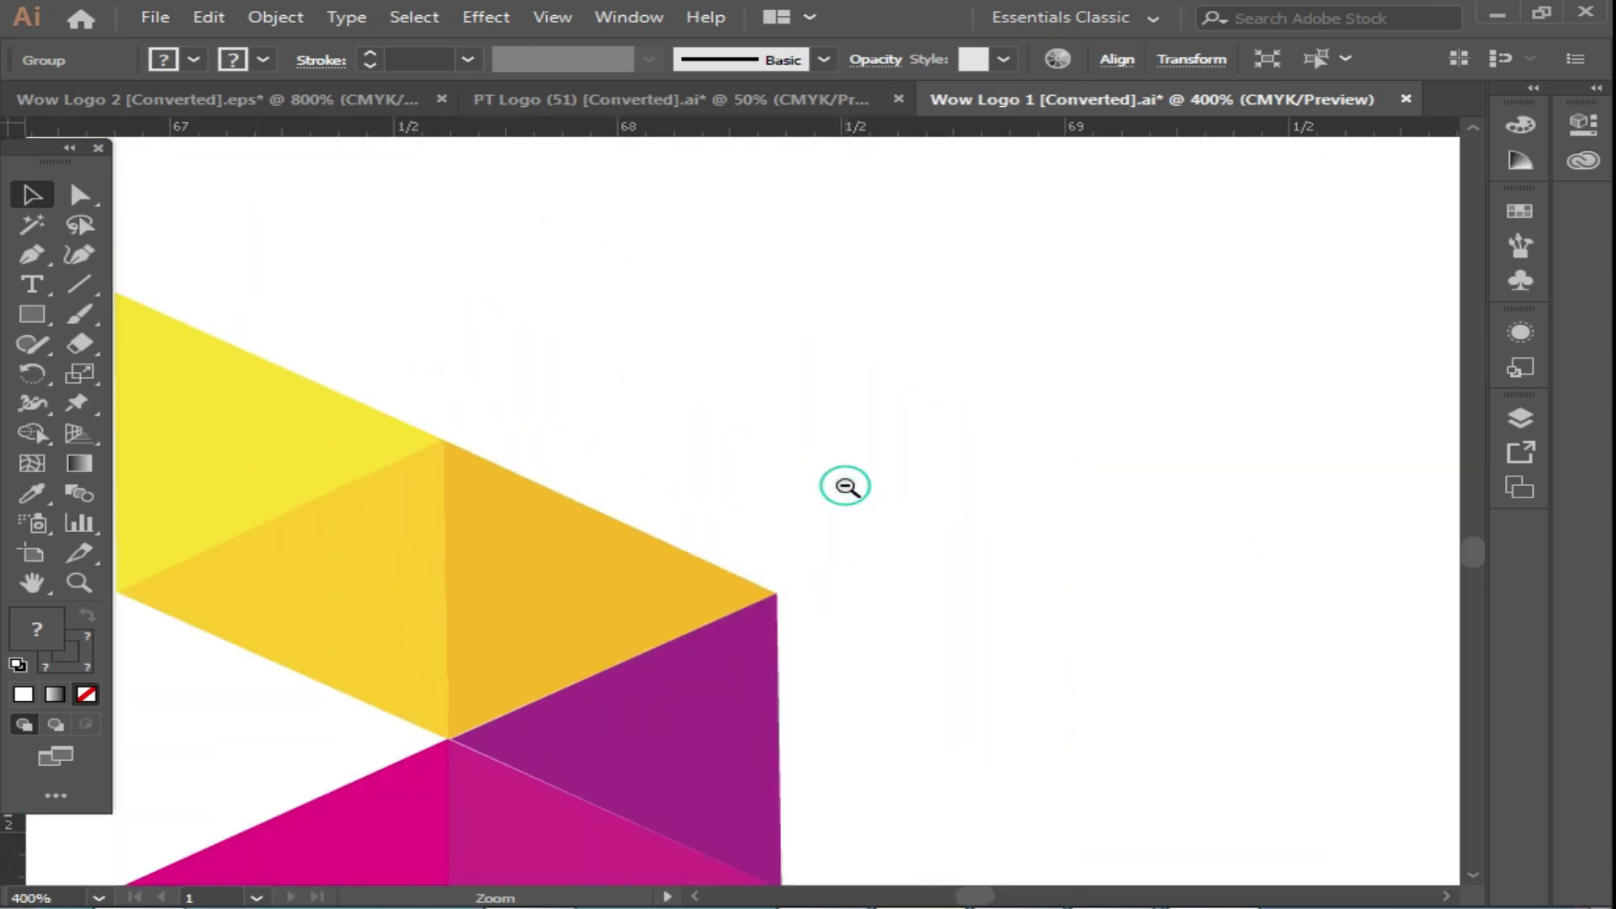
left_click(848, 478, "alt")
left_click(894, 581, "alt")
left_click(895, 576, "alt")
left_click(735, 515, "alt")
left_click_drag(735, 515, 741, 723)
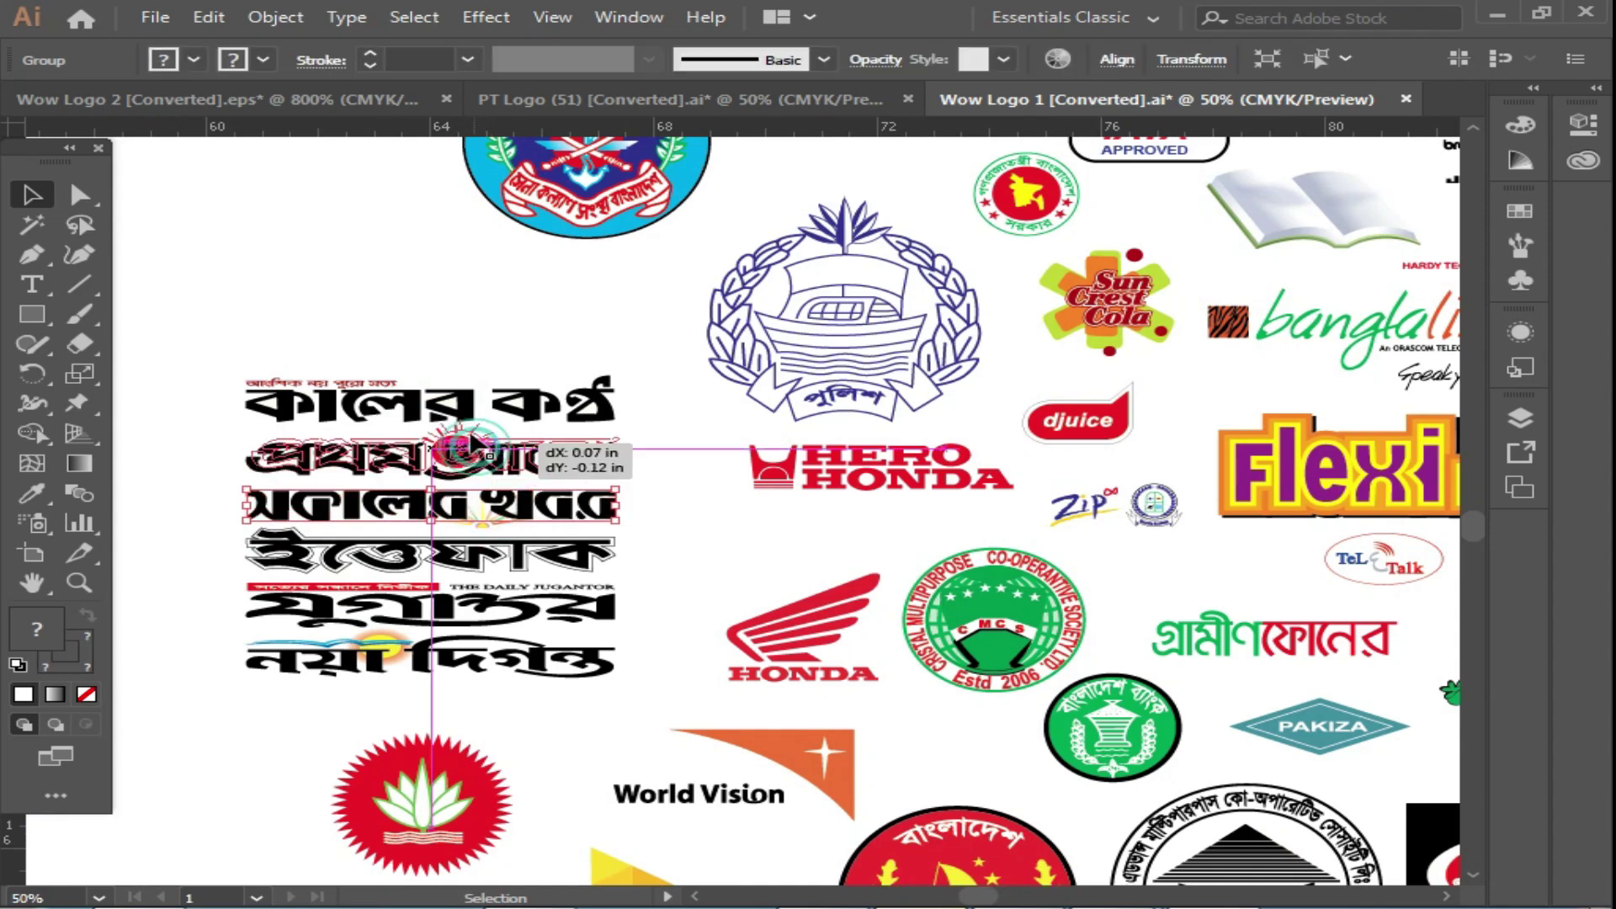
Inspect the stacked Bengali newspaper mastheads by selecting individual ones, including The Daily Jugantor.
left_click(457, 398)
left_click(661, 289)
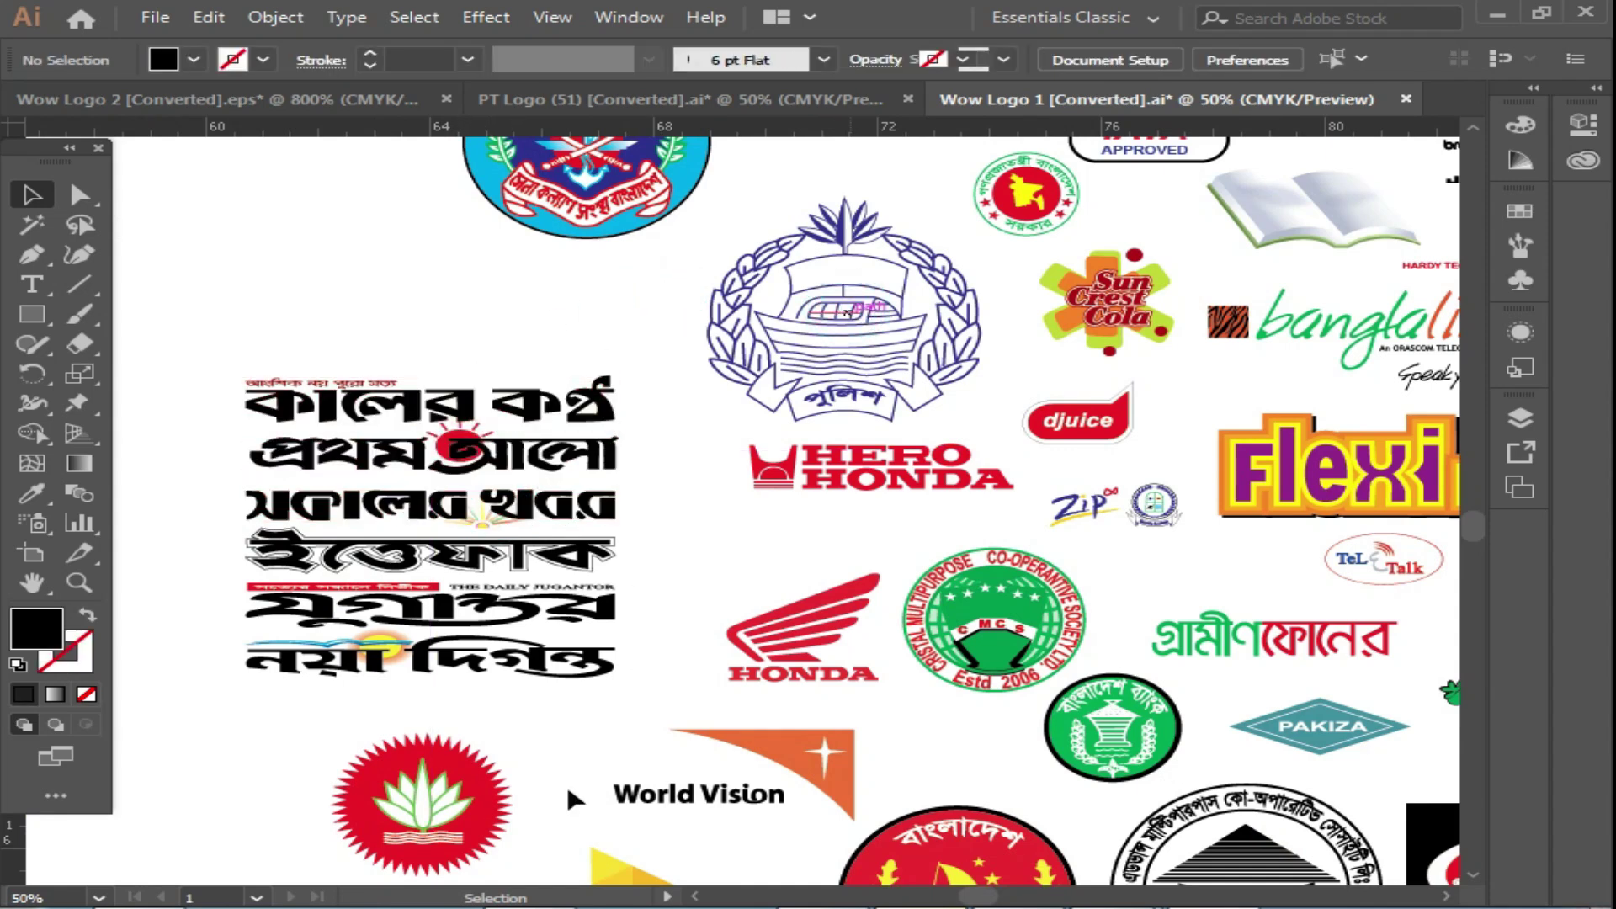
left_click(493, 740)
left_click(322, 604)
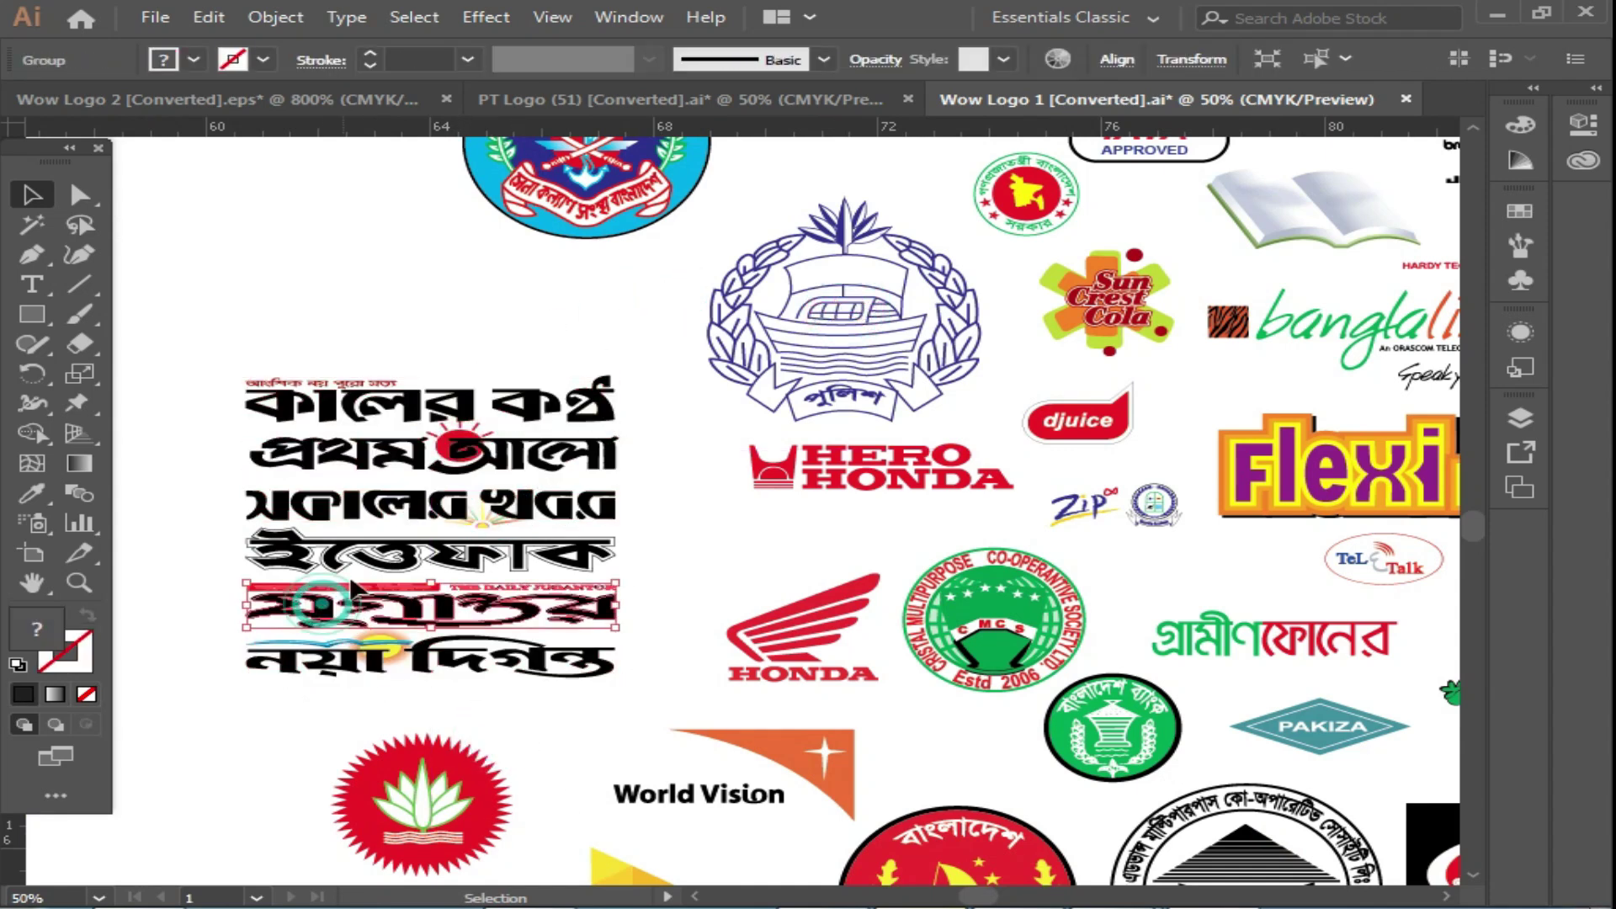
Examine the Lucas Winner battery illustration and the SS emblem beside it at 150% zoom.
left_click_drag(953, 528, 553, 547)
left_click_drag(1189, 638, 252, 442)
left_click(670, 514, "ctrl")
left_click(933, 492, "ctrl")
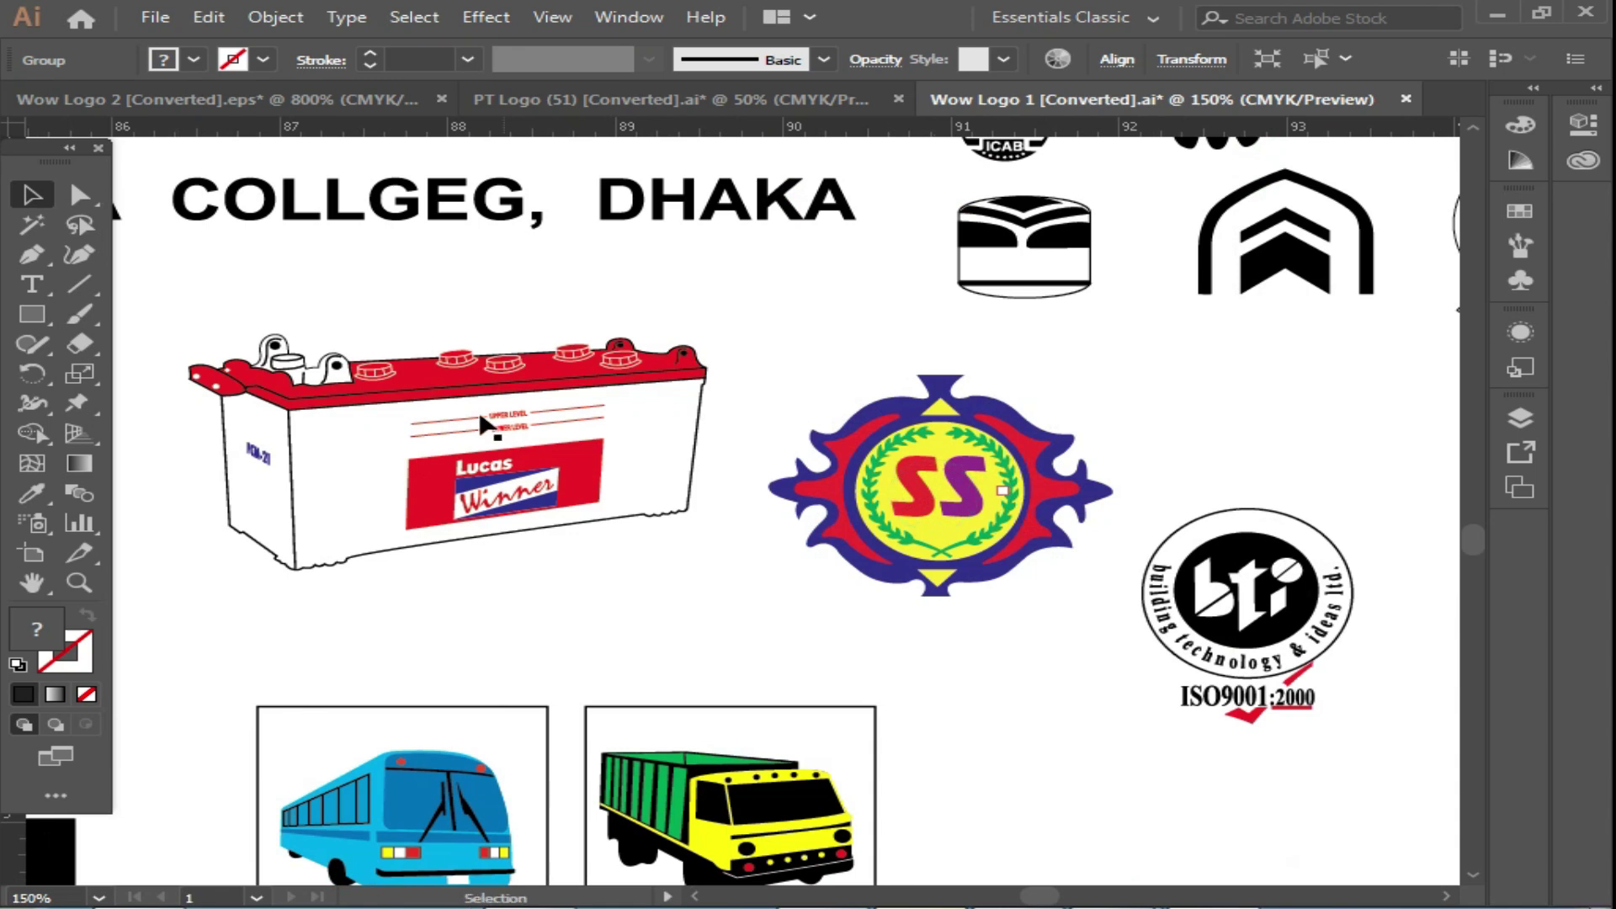
left_click(478, 459)
left_click(578, 345)
Browse the small company logos across to Premier Bank, GrameenPhone and the University of Southern Queensland at 150% zoom.
left_click_drag(1234, 336, 981, 566)
left_click_drag(1233, 273, 867, 517)
left_click_drag(1153, 604, 760, 594)
left_click_drag(1154, 605, 682, 539)
left_click_drag(946, 609, 520, 540)
left_click_drag(822, 574, 786, 556)
left_click_drag(1065, 522, 506, 538)
left_click_drag(1112, 539, 421, 529)
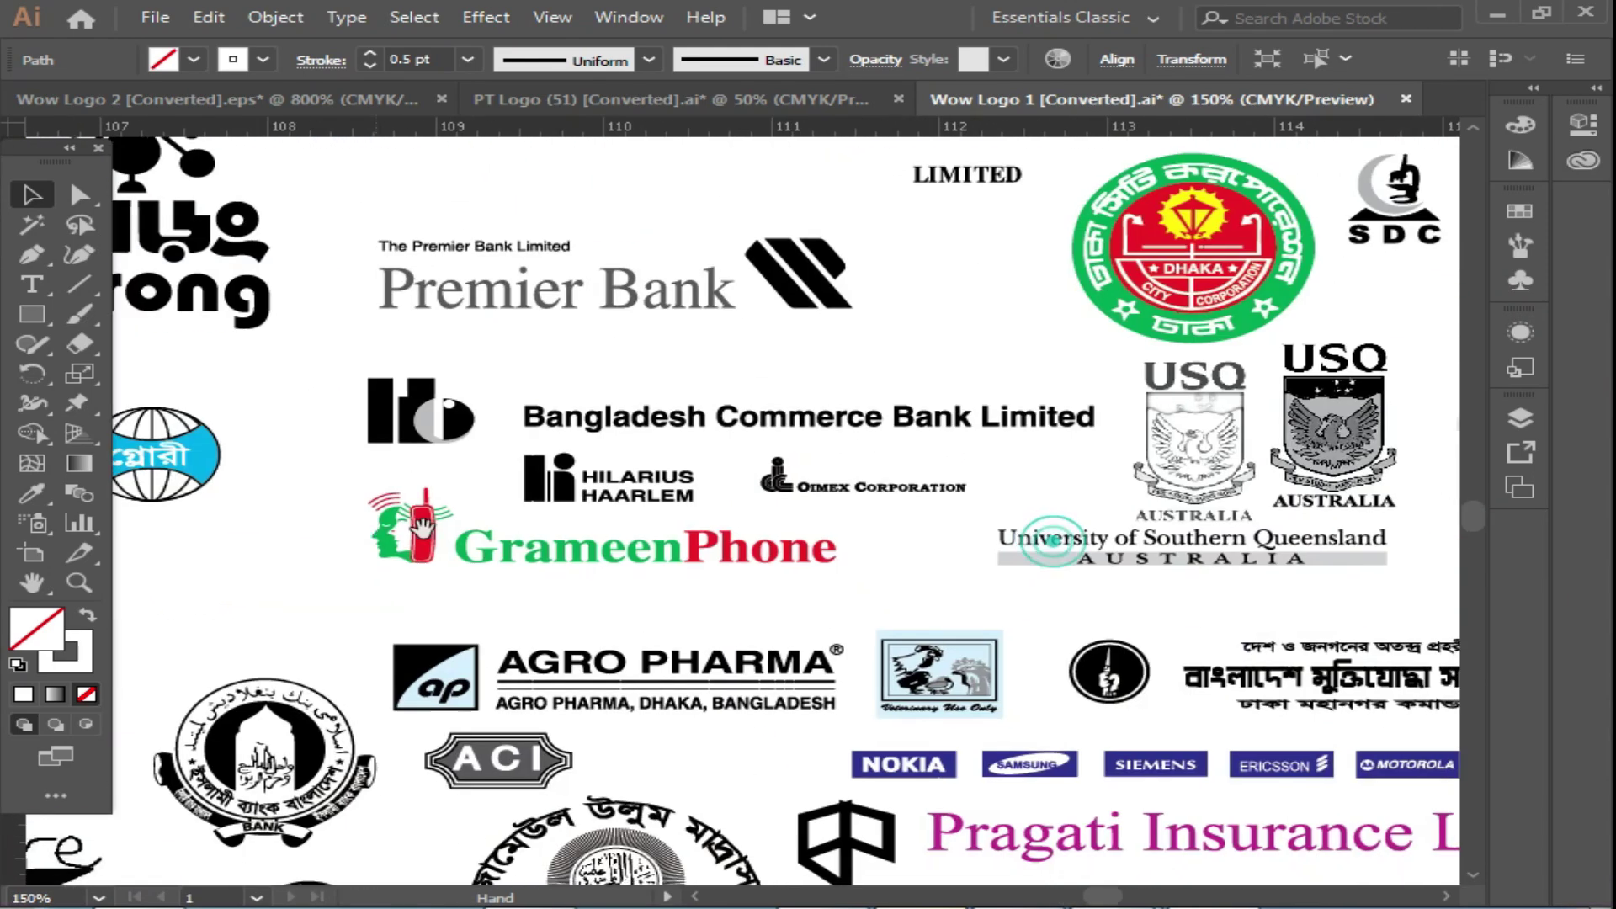
left_click_drag(1044, 623, 471, 592)
Look over the logos below Pragati Insurance and continue to the police, banoful and ACI logos at 50% zoom.
left_click_drag(724, 847, 800, 621)
left_click_drag(1145, 556, 1173, 350)
left_click_drag(868, 816, 840, 606)
left_click_drag(781, 799, 889, 649)
left_click_drag(851, 736, 928, 559)
left_click(929, 557, "alt")
scroll(862, 598, "down", 5)
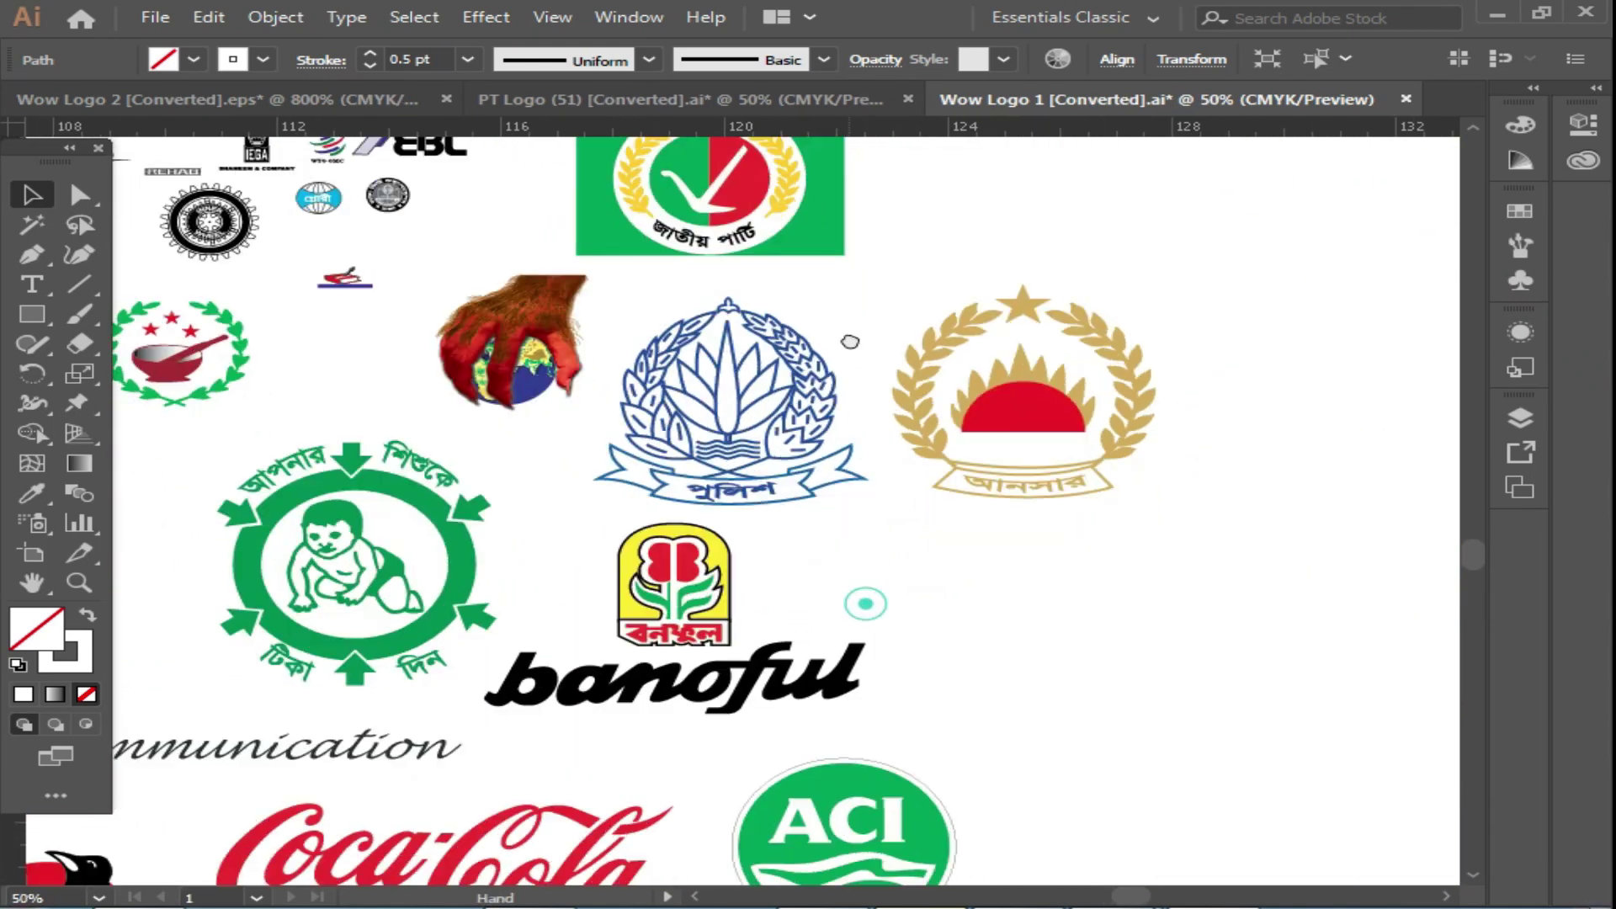
Browse the lower rows of Wow Logo 1 from Coca-Cola across to the brac, ACME IT, ScanCement and DBBL logos.
left_click_drag(318, 813, 1046, 527)
scroll(597, 645, "down", 5)
left_click_drag(722, 469, 1044, 512)
left_click_drag(747, 494, 1282, 494)
left_click_drag(673, 518, 1082, 582)
left_click_drag(613, 451, 1149, 787)
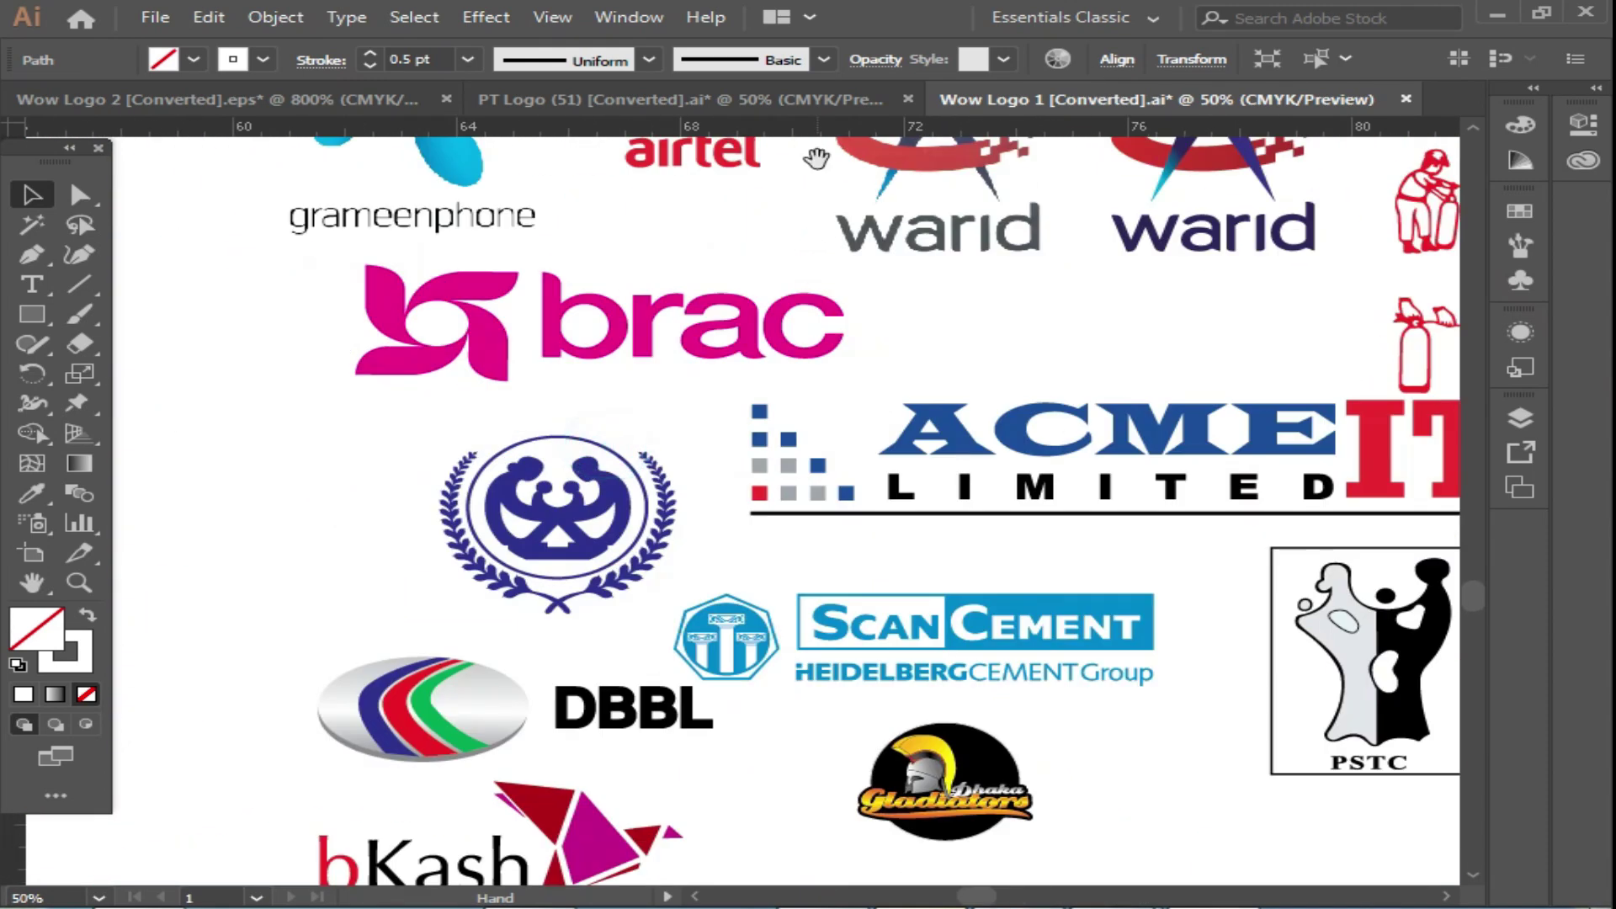
Switch to the PT Logo (51) document and look over its collection at 16.67% zoom.
left_click(726, 110)
left_click(543, 473, "alt")
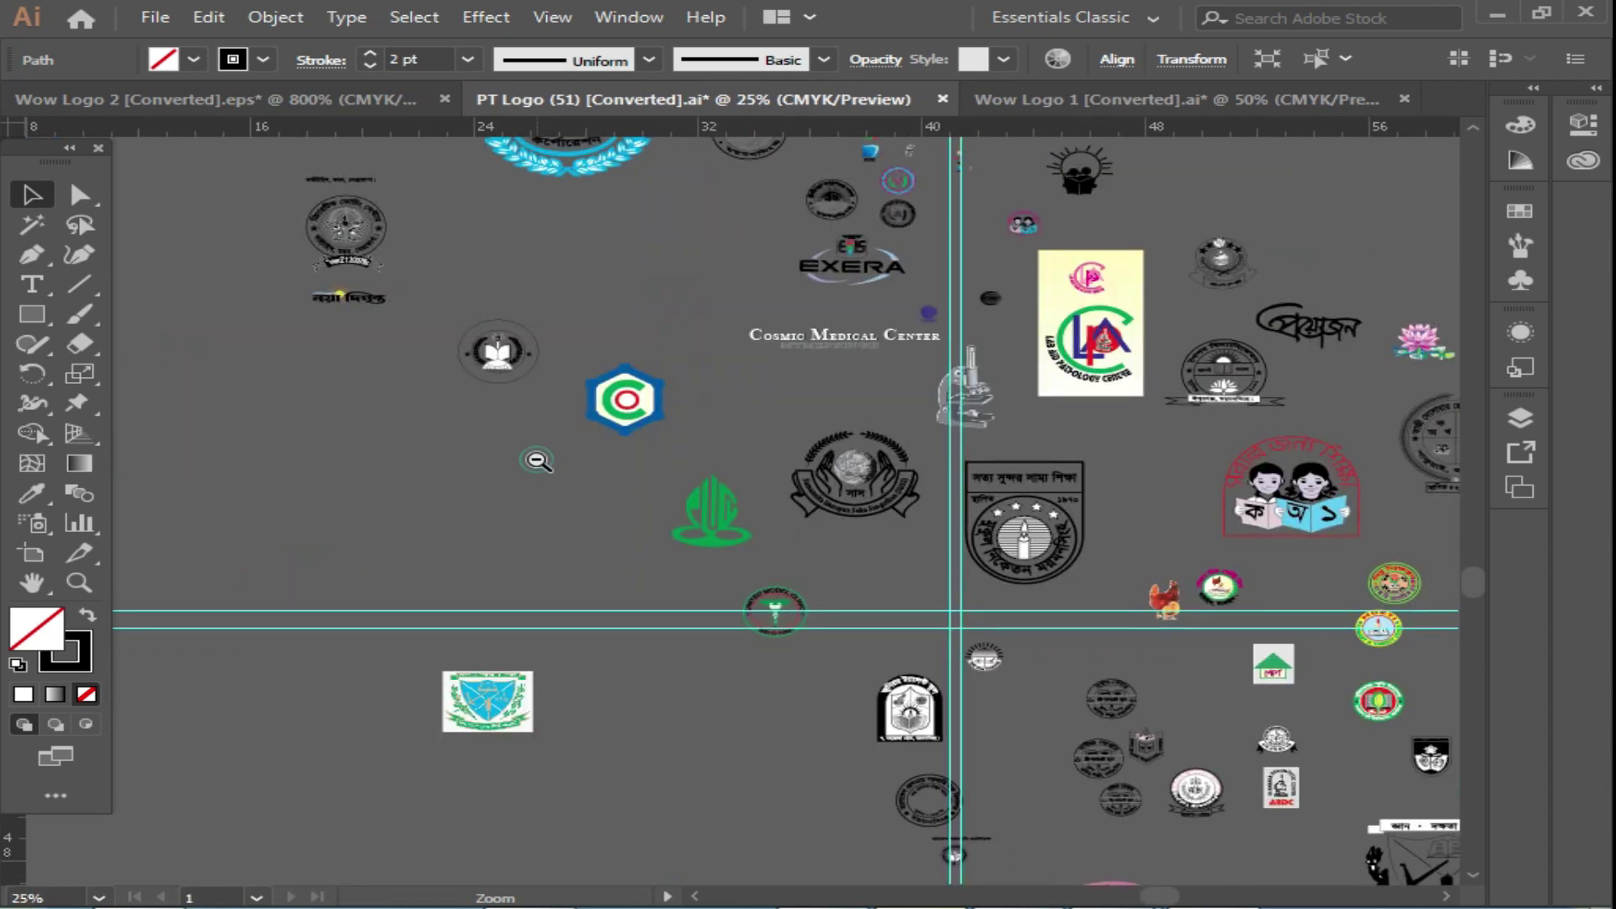
left_click(543, 473, "alt")
left_click_drag(543, 473, 384, 240)
left_click_drag(933, 584, 923, 876)
left_click_drag(1178, 674, 530, 379)
left_click_drag(926, 758, 565, 469)
left_click_drag(290, 805, 993, 491)
left_click_drag(614, 556, 1112, 605)
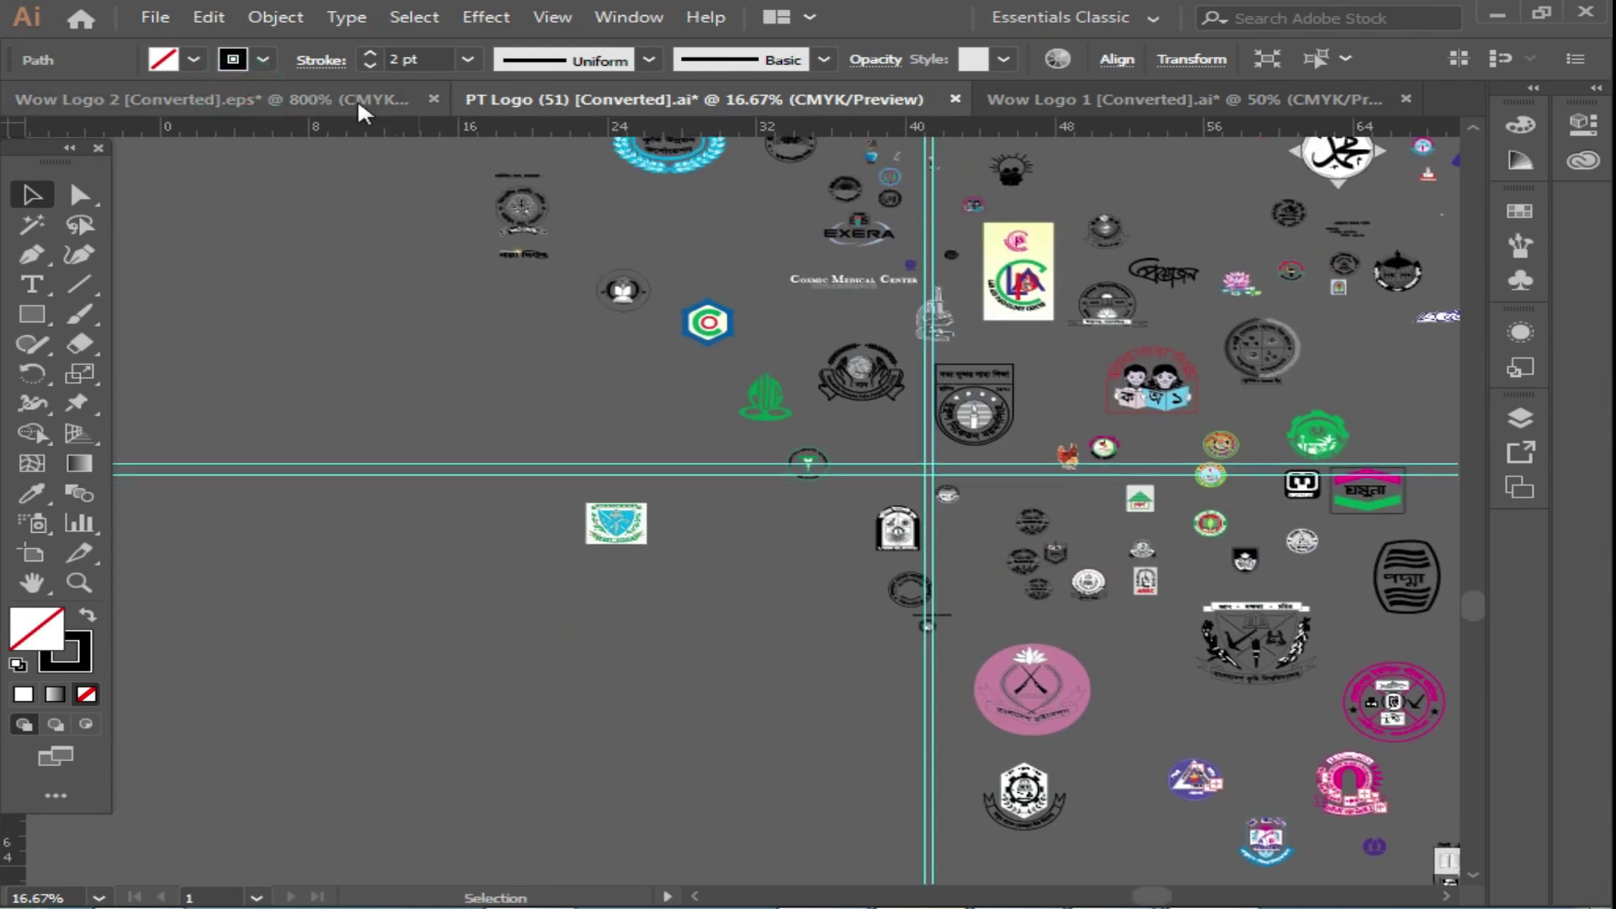
Switch to the Wow Logo 2 document and view its lower rows of logos at 300% zoom.
left_click(357, 98)
key("ctrl+minus")
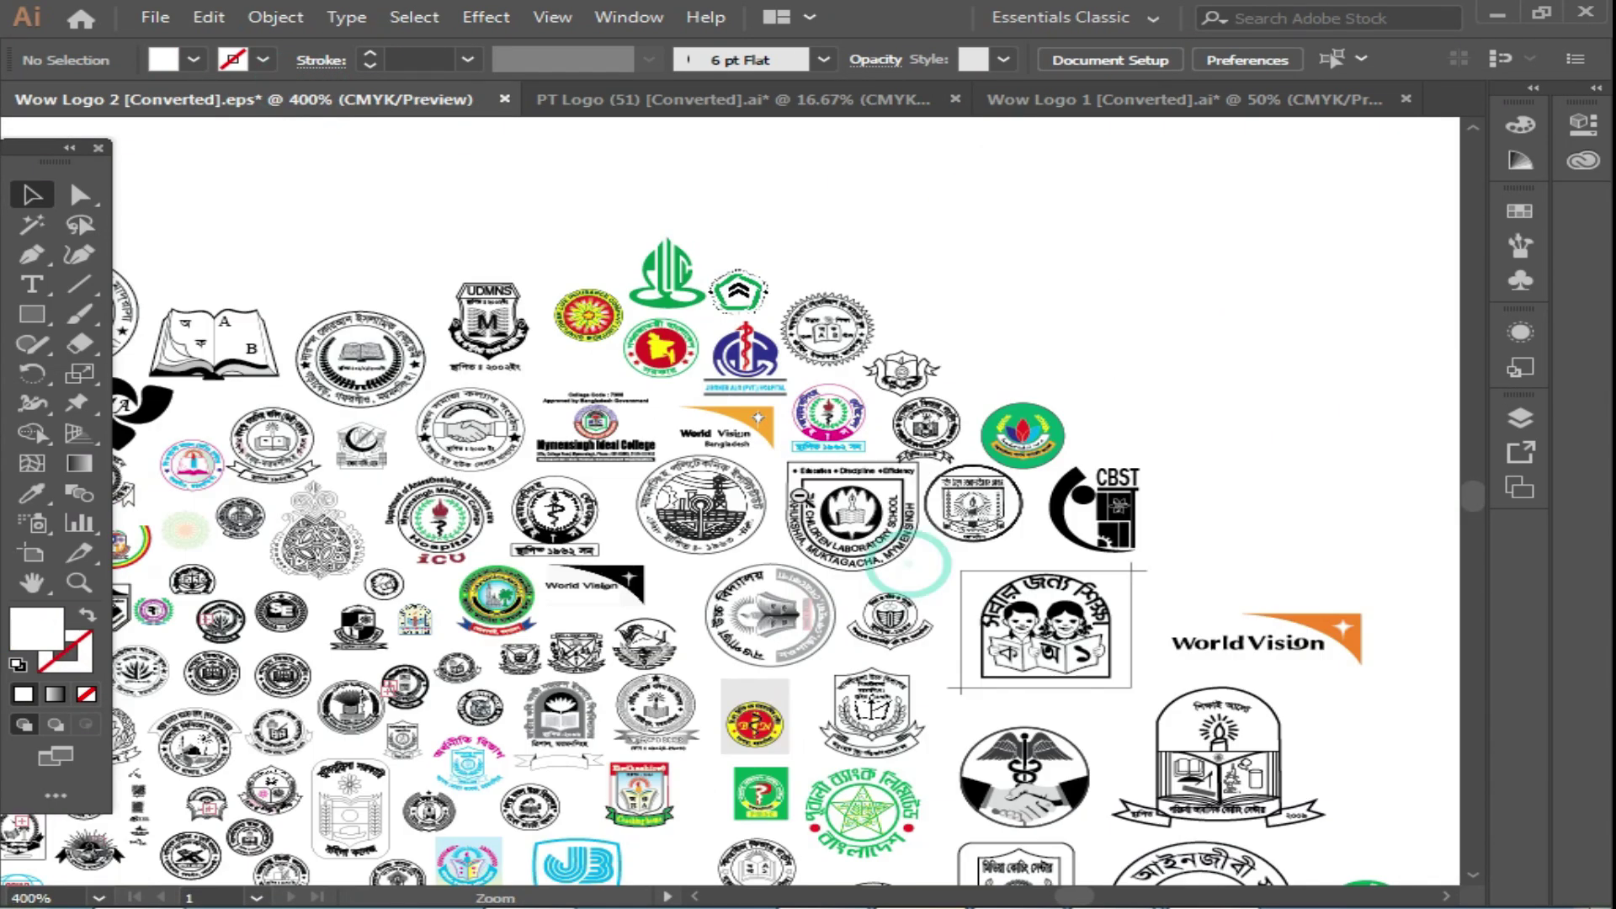
left_click_drag(605, 716, 792, 652)
left_click_drag(895, 653, 917, 498)
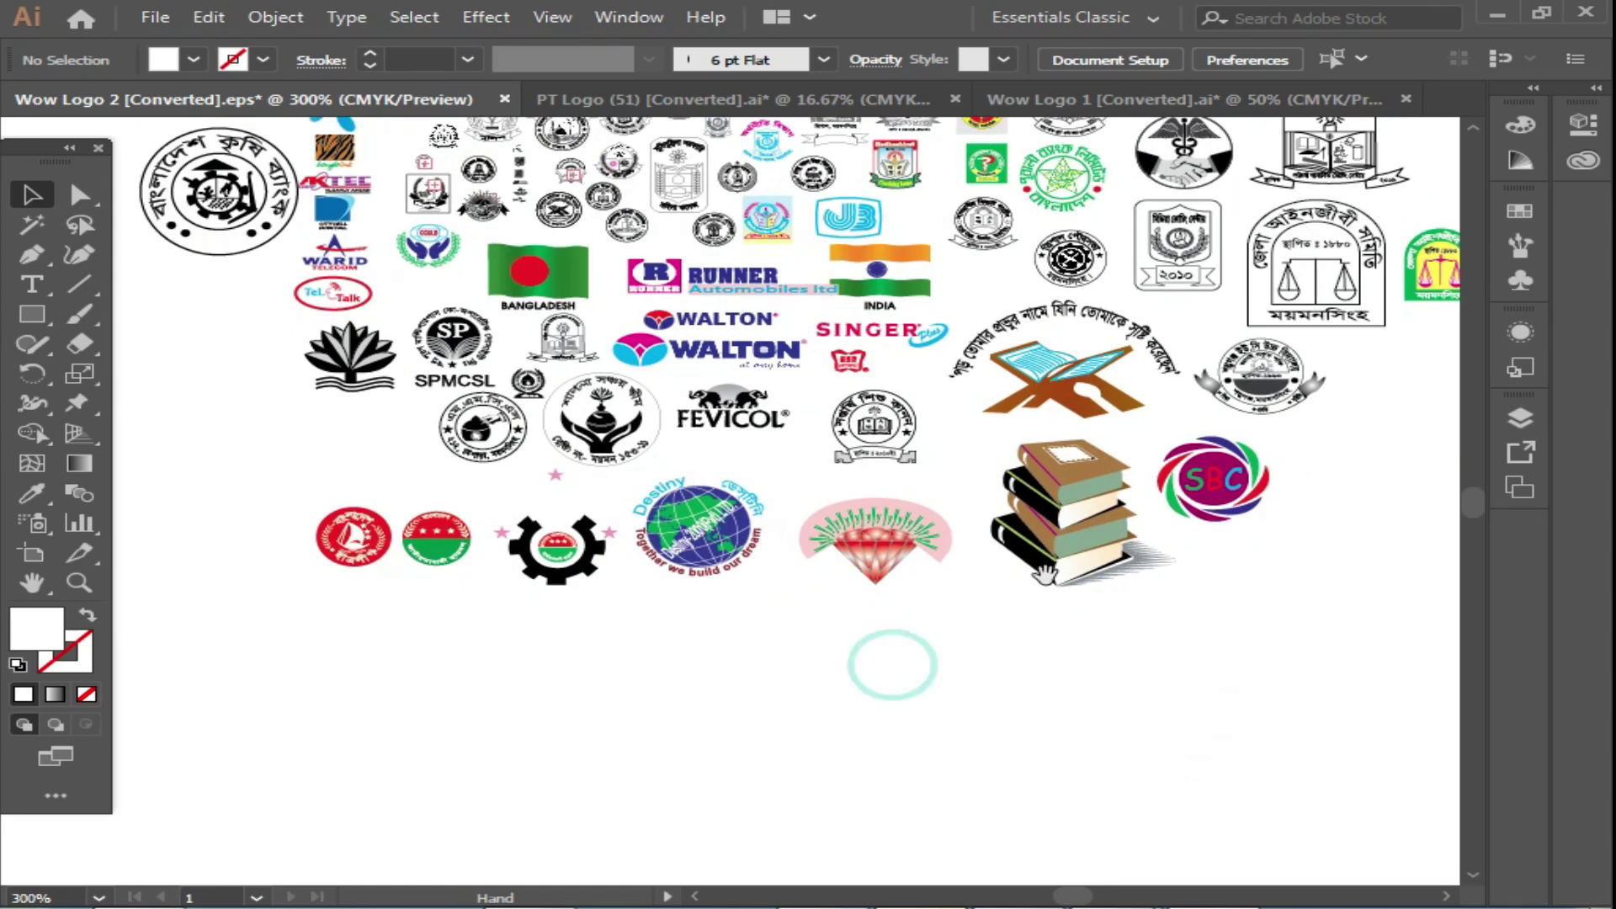
Inspect the SBC logo, the open book on its stand, Fevicol and the Destiny globe by selecting each, and clear the selection.
left_click(1136, 526)
left_click(1212, 480)
left_click(1064, 369)
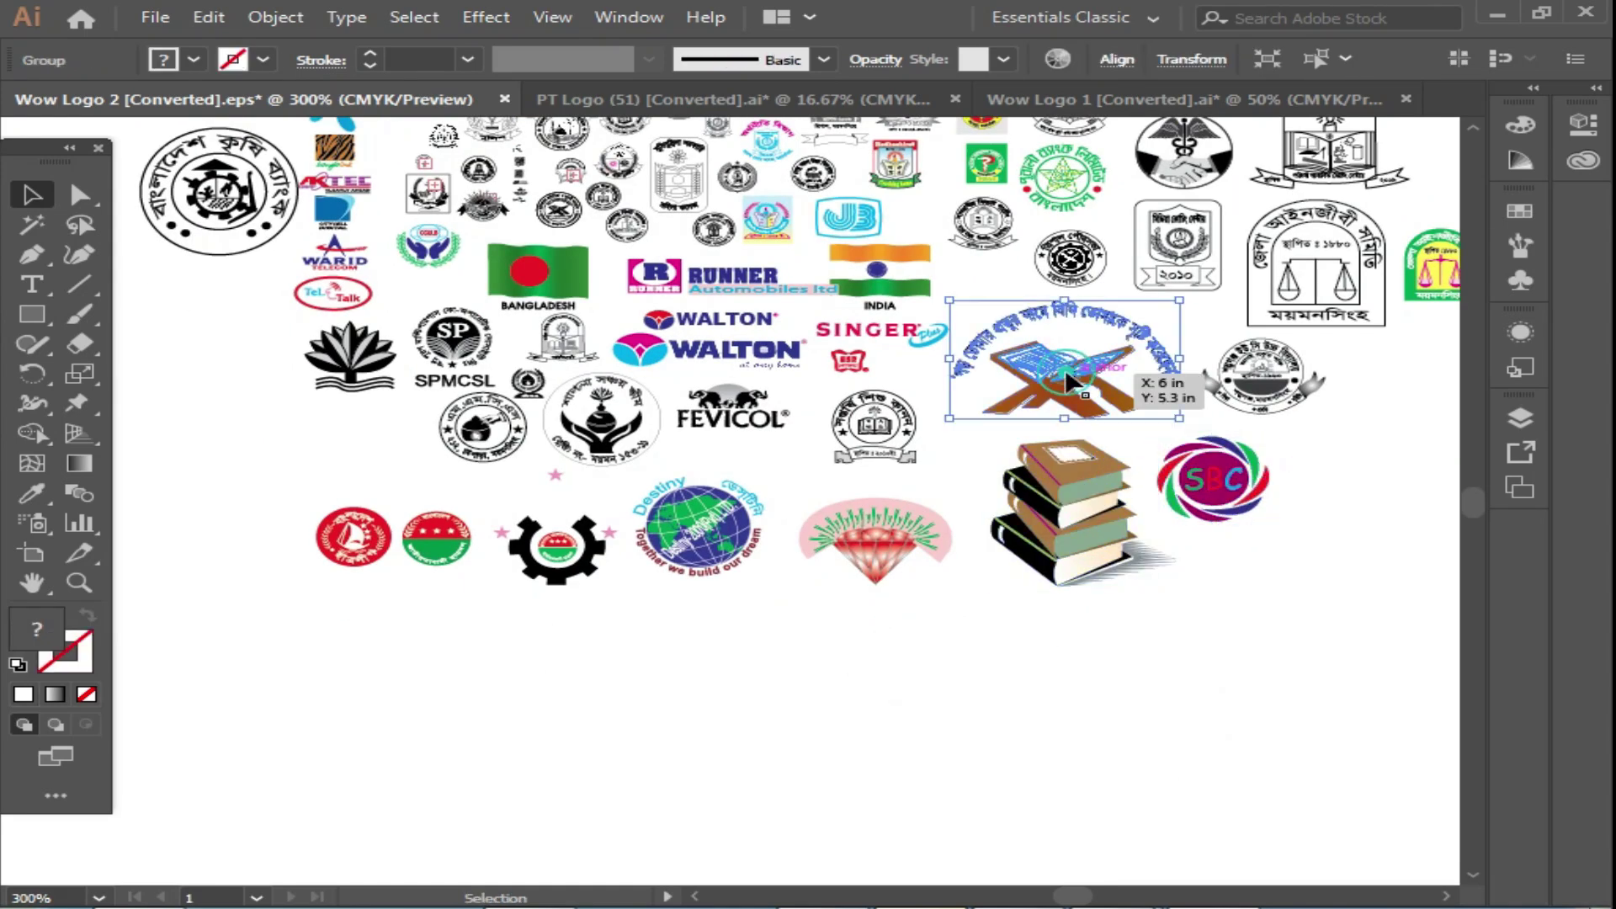
left_click(850, 430)
left_click(733, 413)
left_click(697, 575)
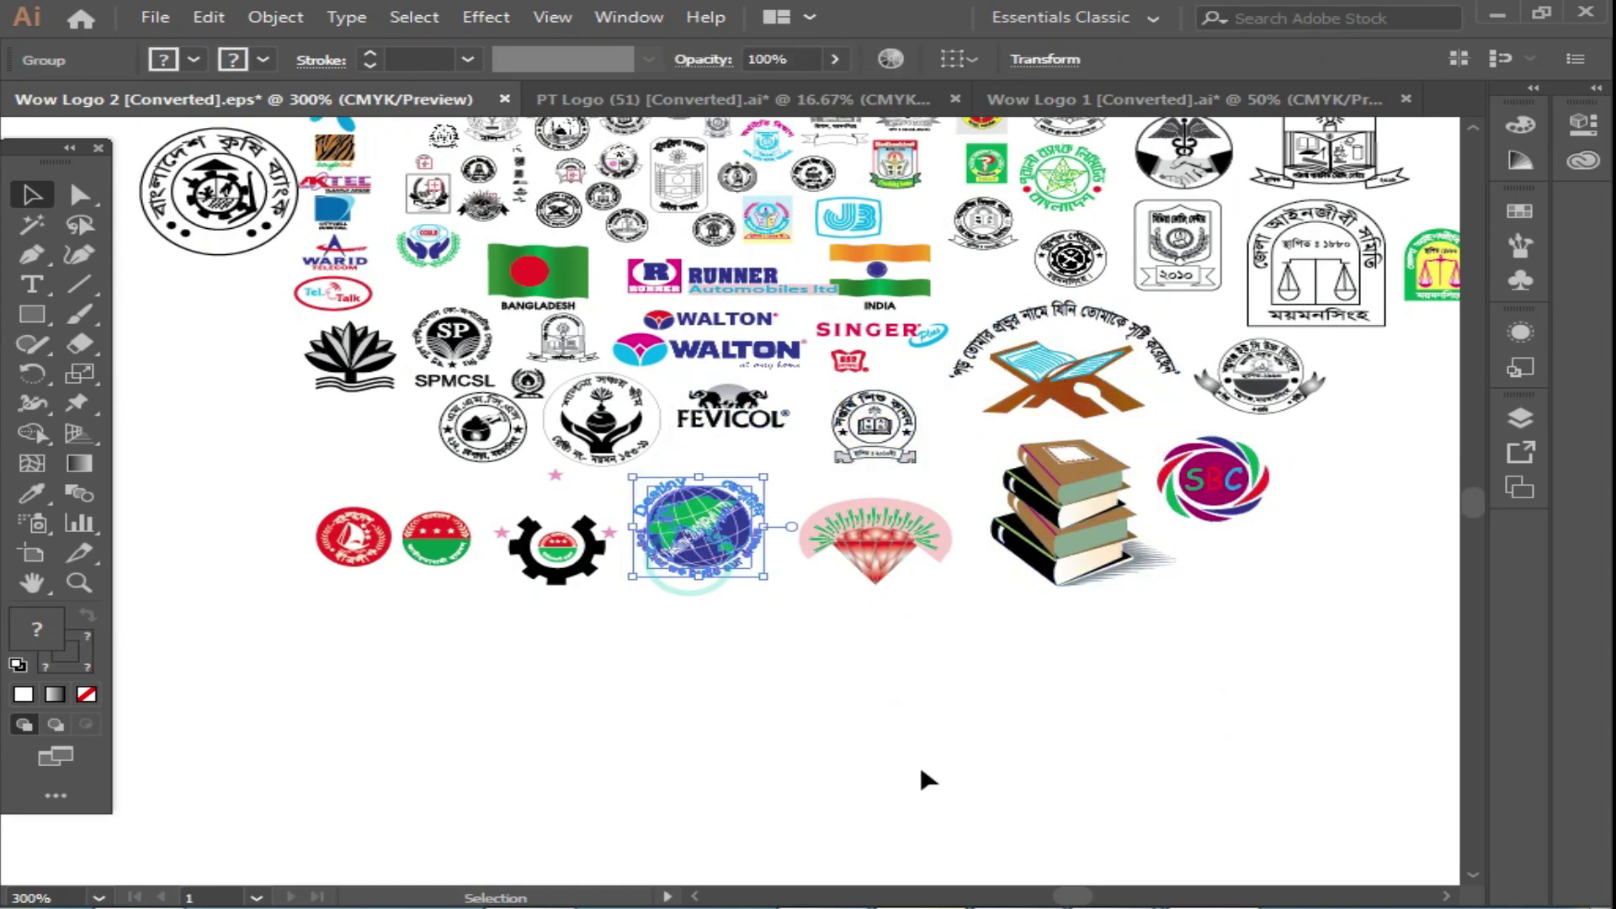
left_click(921, 766)
Browse the Wow Logo 2 collection at 400% zoom, from the upper emblems to the book stack and SBC logo.
scroll(802, 606, "up", 5)
left_click(771, 368)
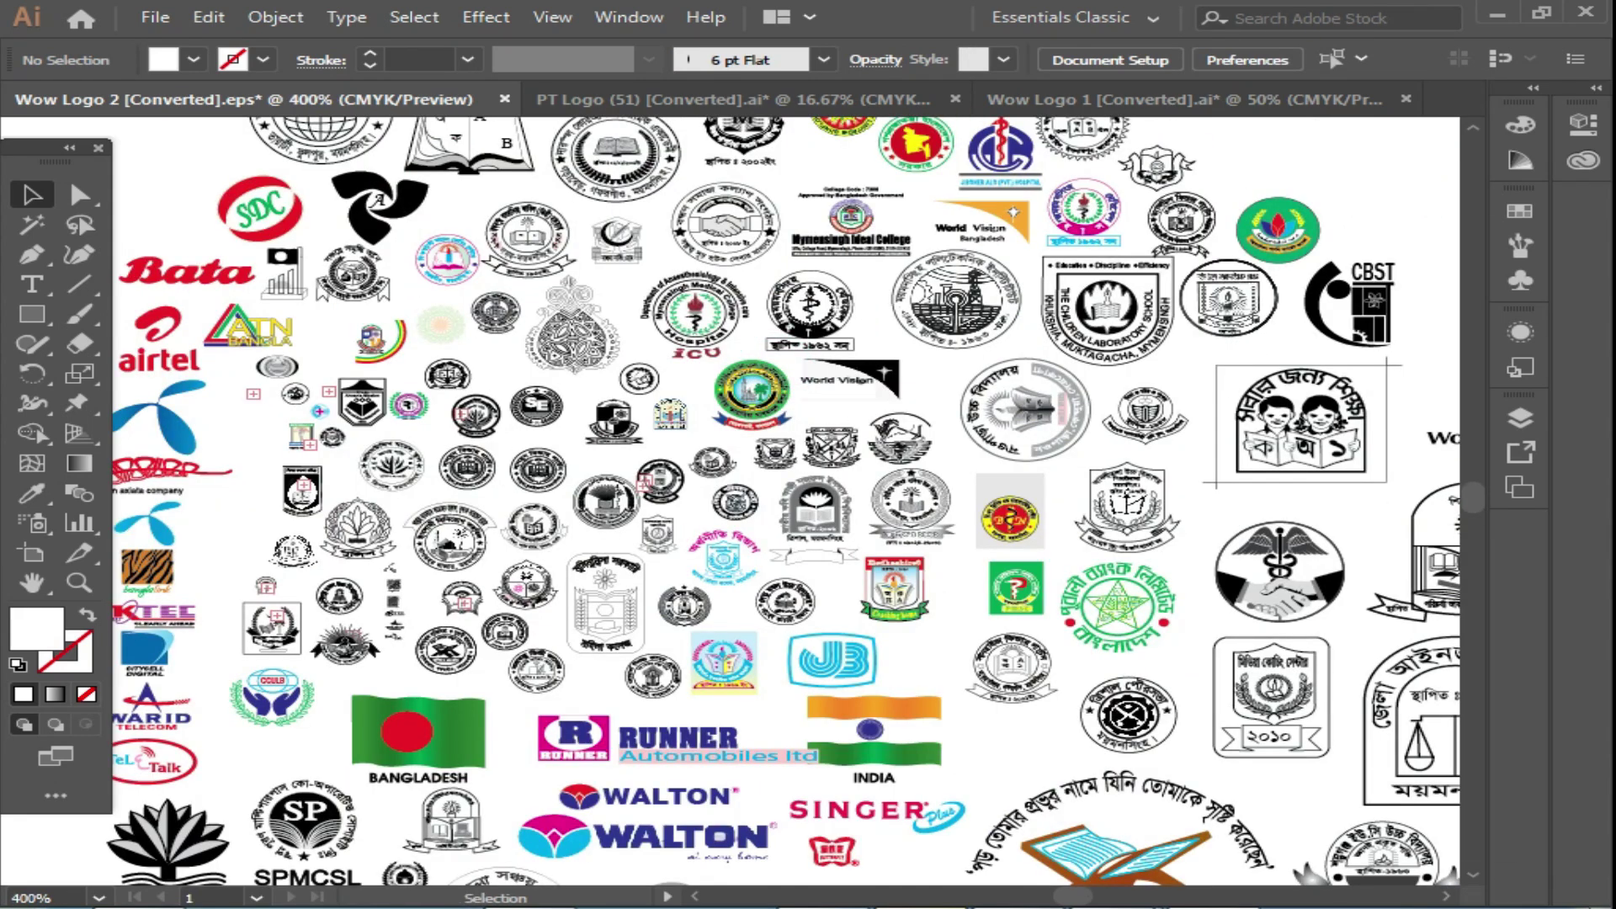
left_click(1583, 900)
key("Escape")
key("space")
left_click_drag(917, 328, 1027, 668)
left_click_drag(887, 425, 637, 149)
left_click_drag(884, 673, 840, 475)
mouse_move(946, 794)
left_mouse_down()
mouse_move(893, 505)
mouse_move(707, 486)
left_mouse_up()
left_click_drag(908, 503, 712, 452)
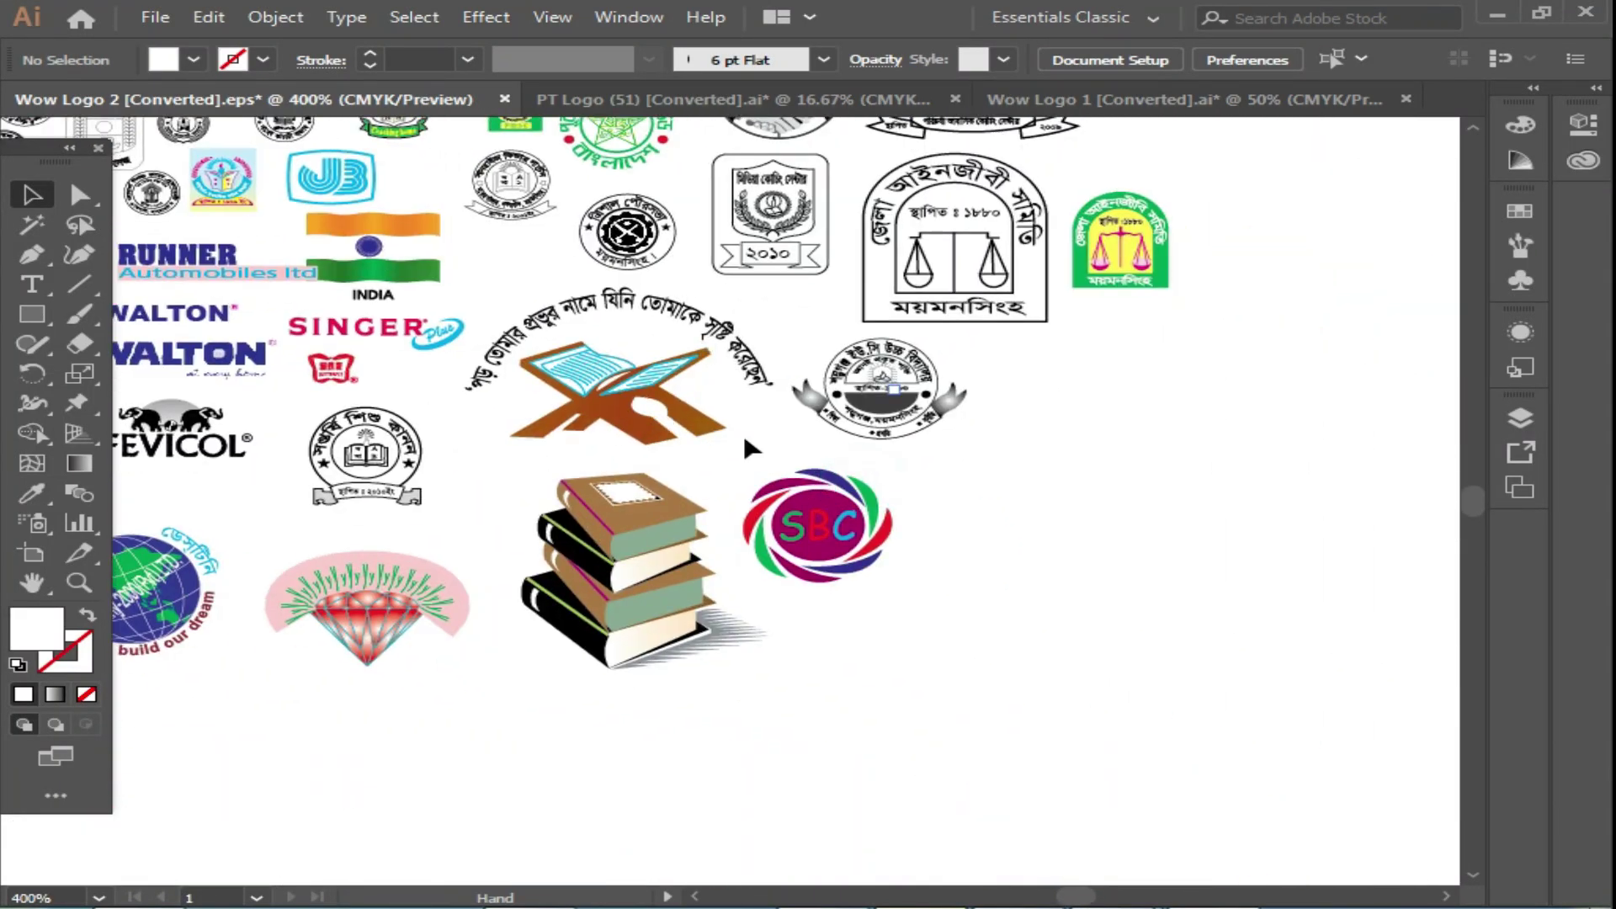
View the entire Wow Logo 2 collection centred on the canvas at 200% zoom.
key("ctrl+minus")
key("space")
mouse_move(623, 299)
left_mouse_down()
mouse_move(994, 569)
mouse_move(799, 606)
mouse_move(718, 675)
left_mouse_up()
left_click_drag(834, 486, 869, 383)
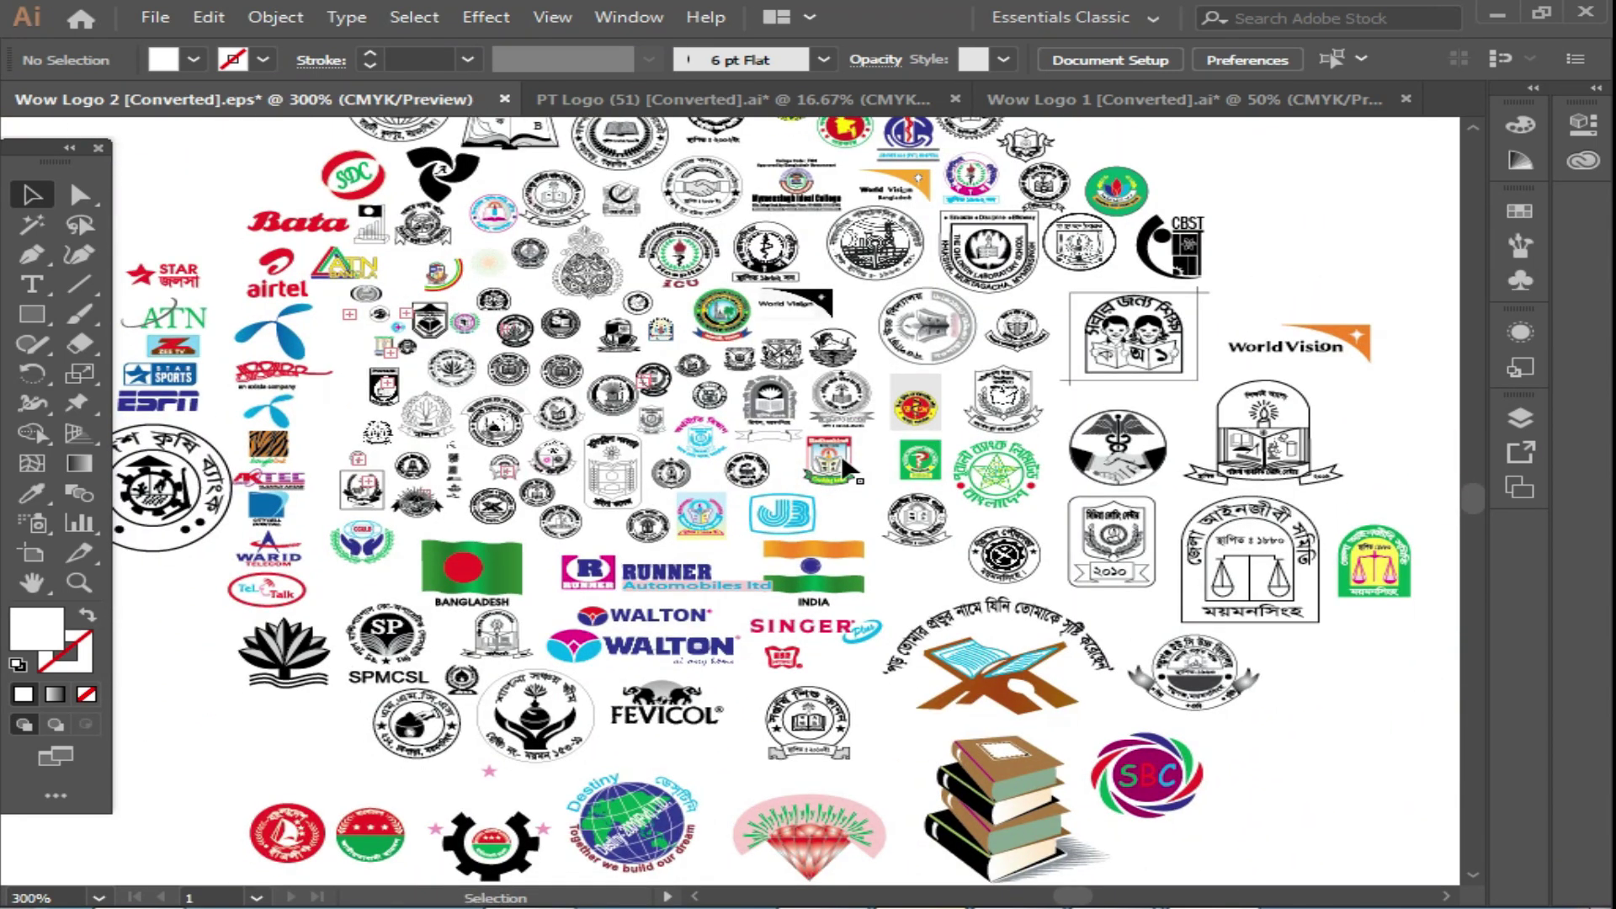
key("space")
key("ctrl+minus")
left_click_drag(857, 377, 1023, 419)
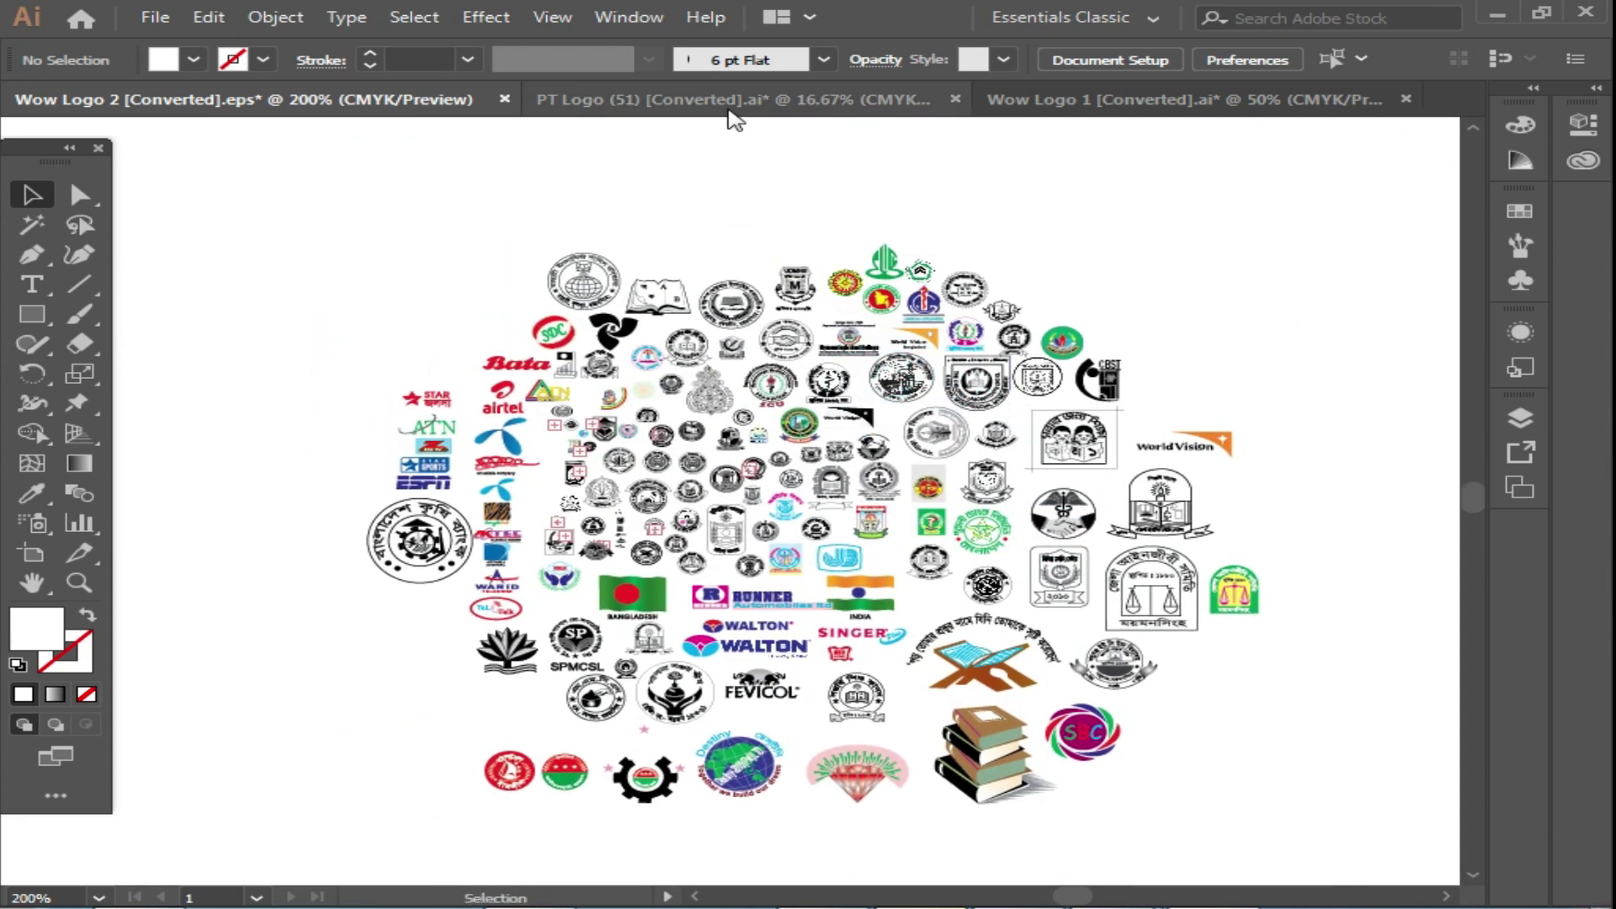